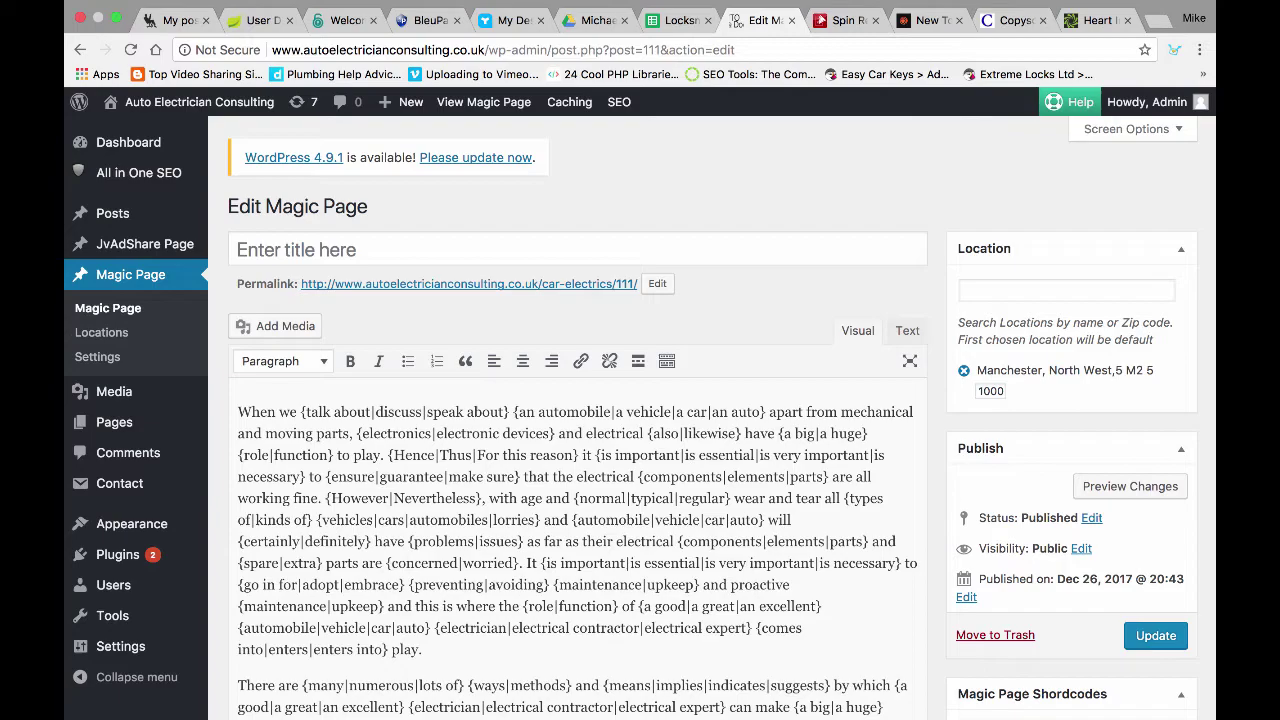
scroll(640, 420, down, 15)
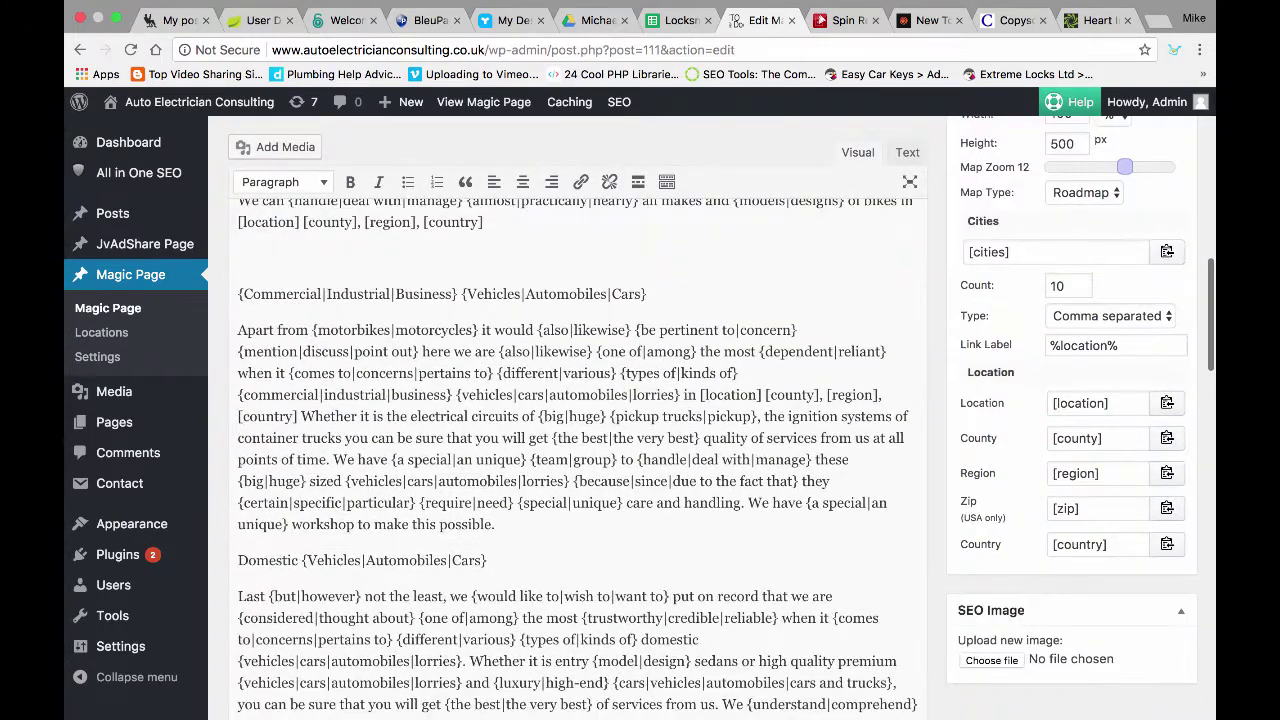
scroll(575, 420, down, 10)
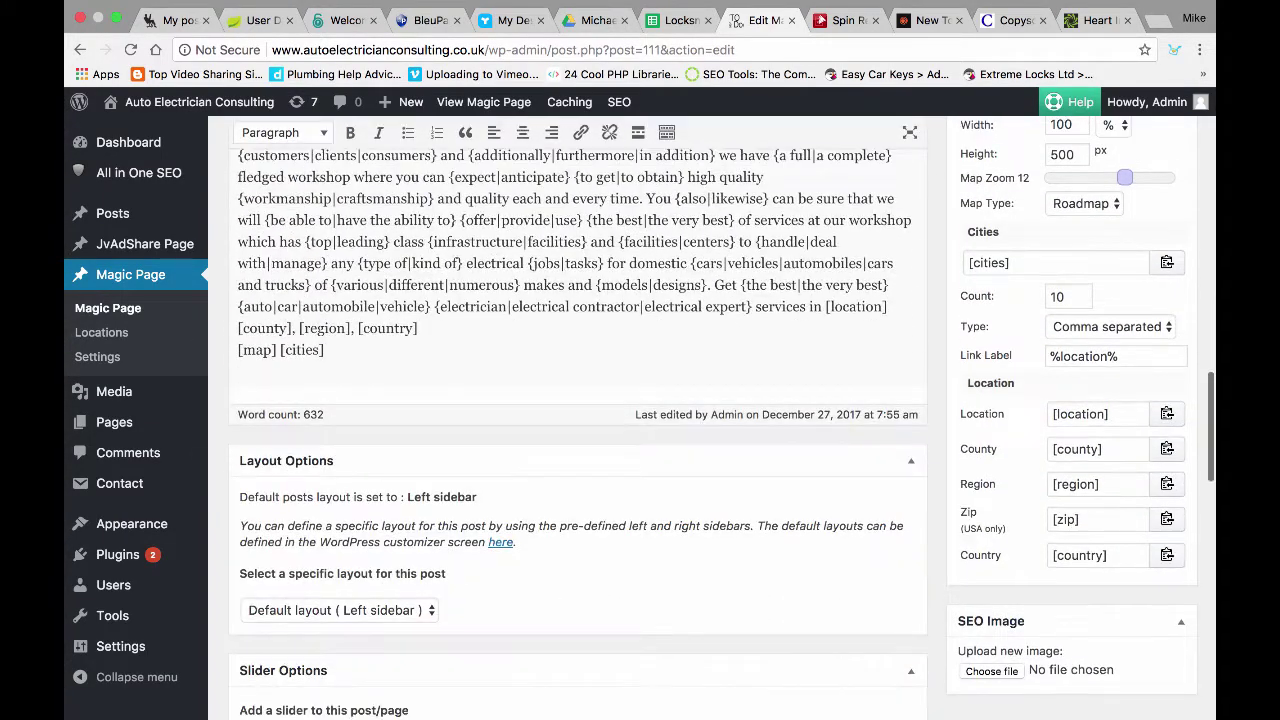
scroll(640, 420, up, 20)
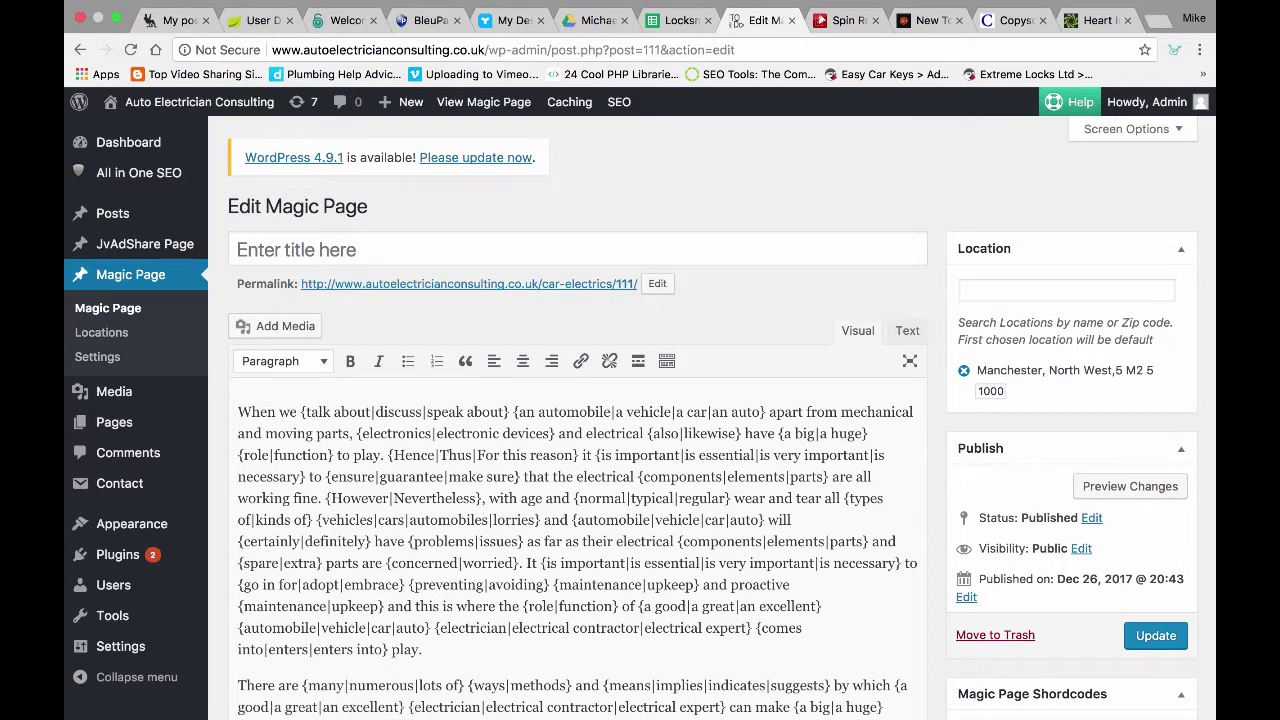
click(590, 249)
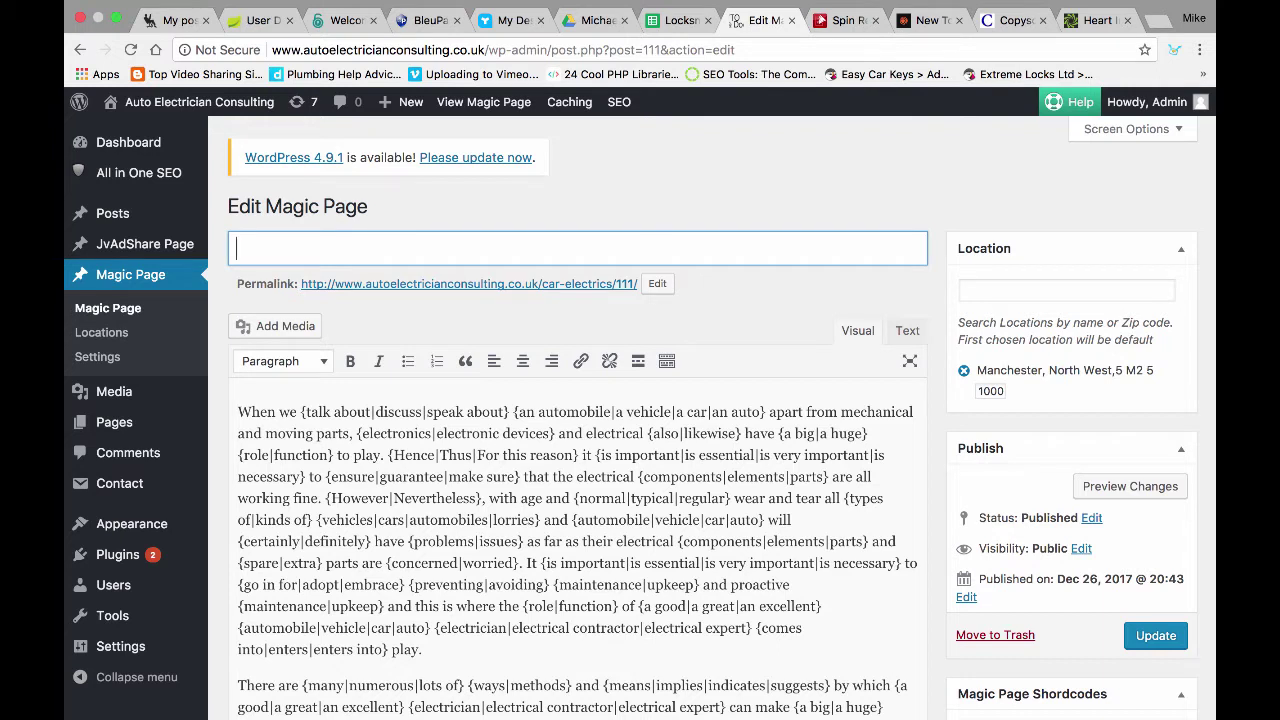
text({|})
key(Left)
text(did|do)
drag(242, 249, 297, 249)
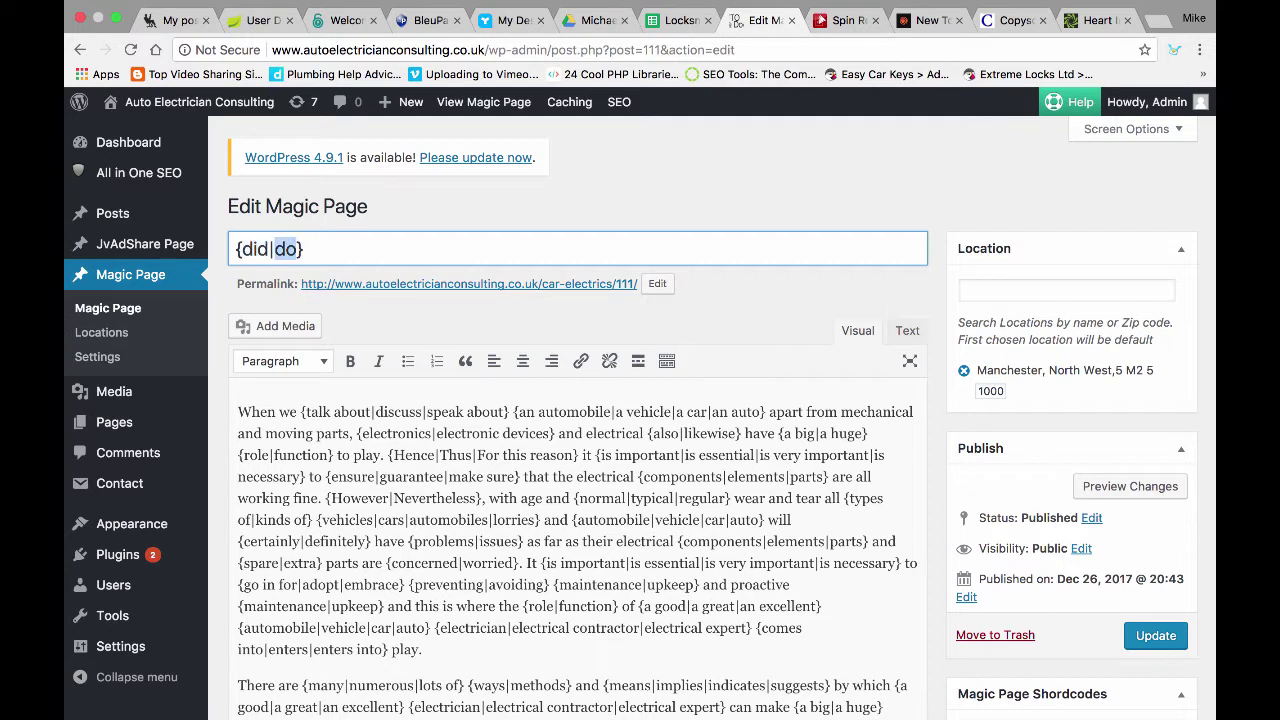
click(303, 249)
click(304, 249)
drag(304, 249, 236, 249)
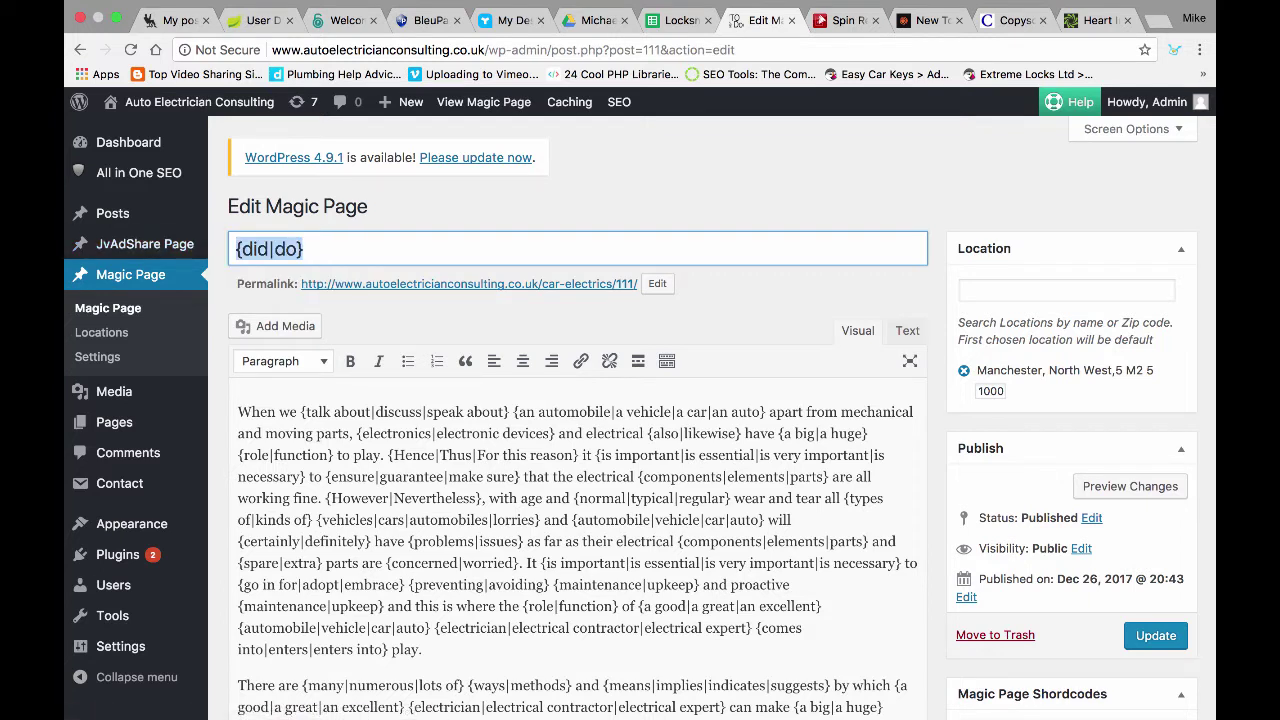
key(BackSpace)
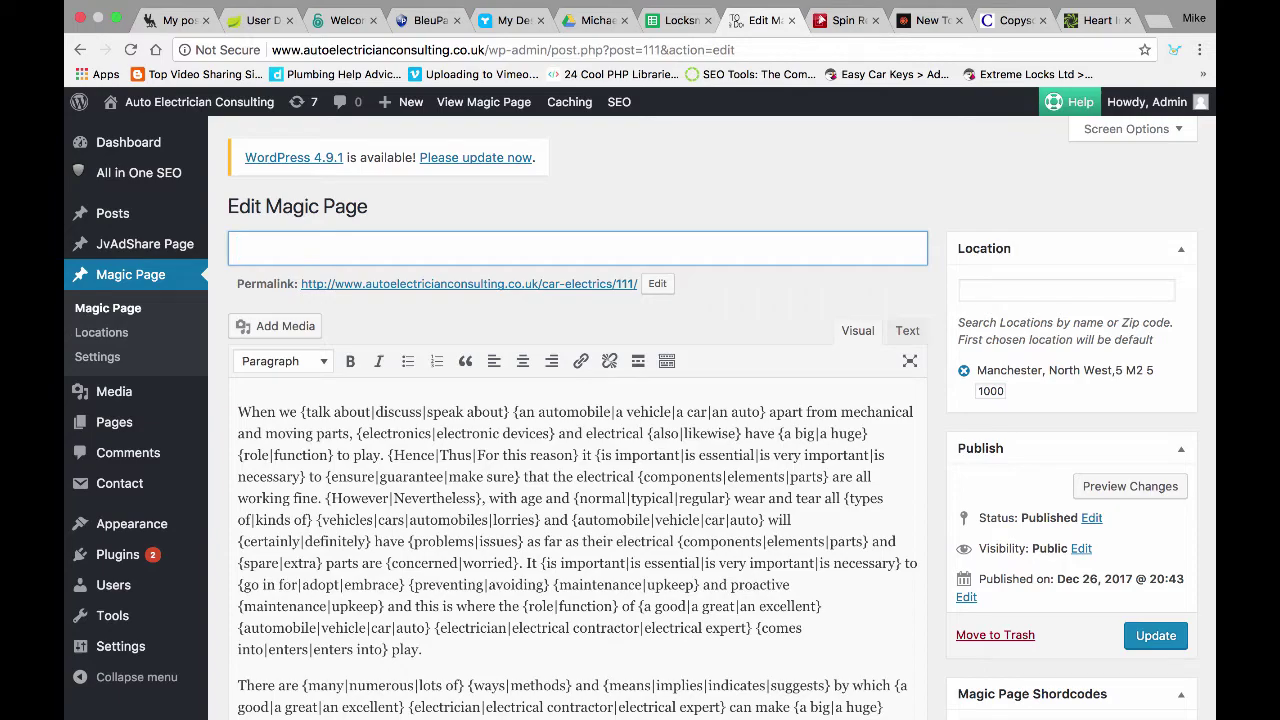
Step: Enter "Auto Electrician in [location]" as the meta title in the page's SEO settings
scroll(640, 450, down, 15)
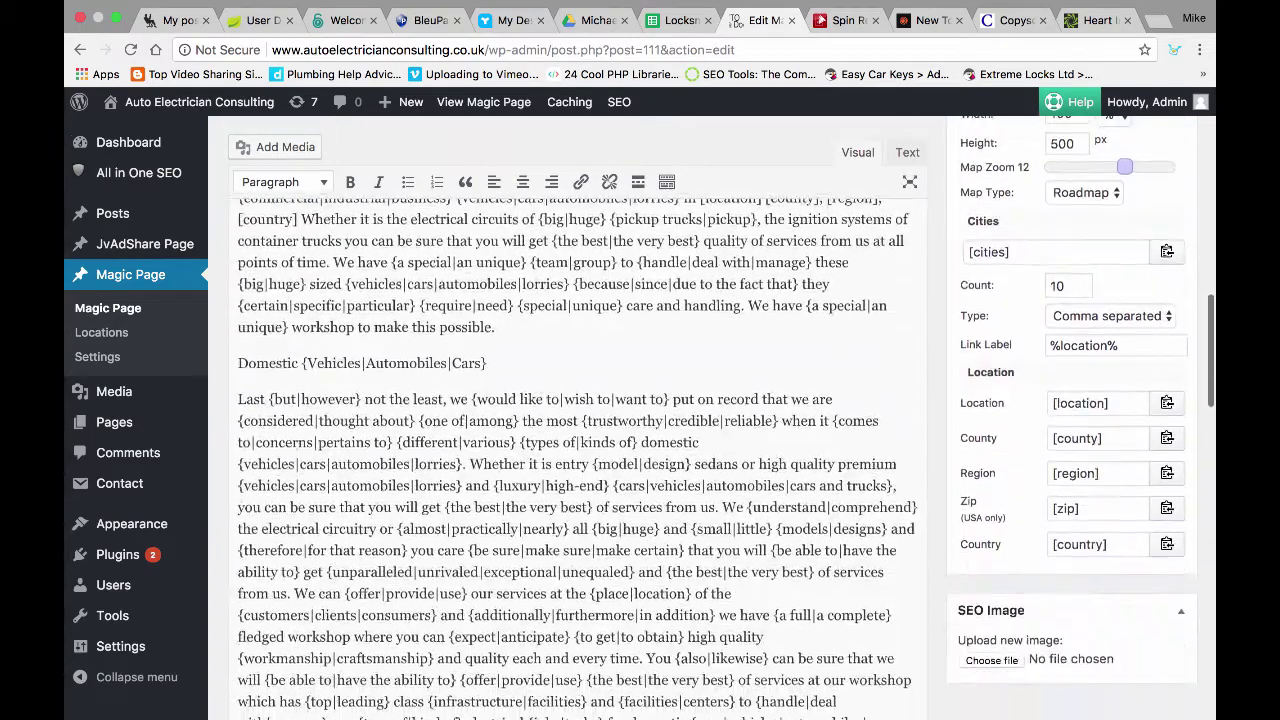
scroll(578, 418, down, 15)
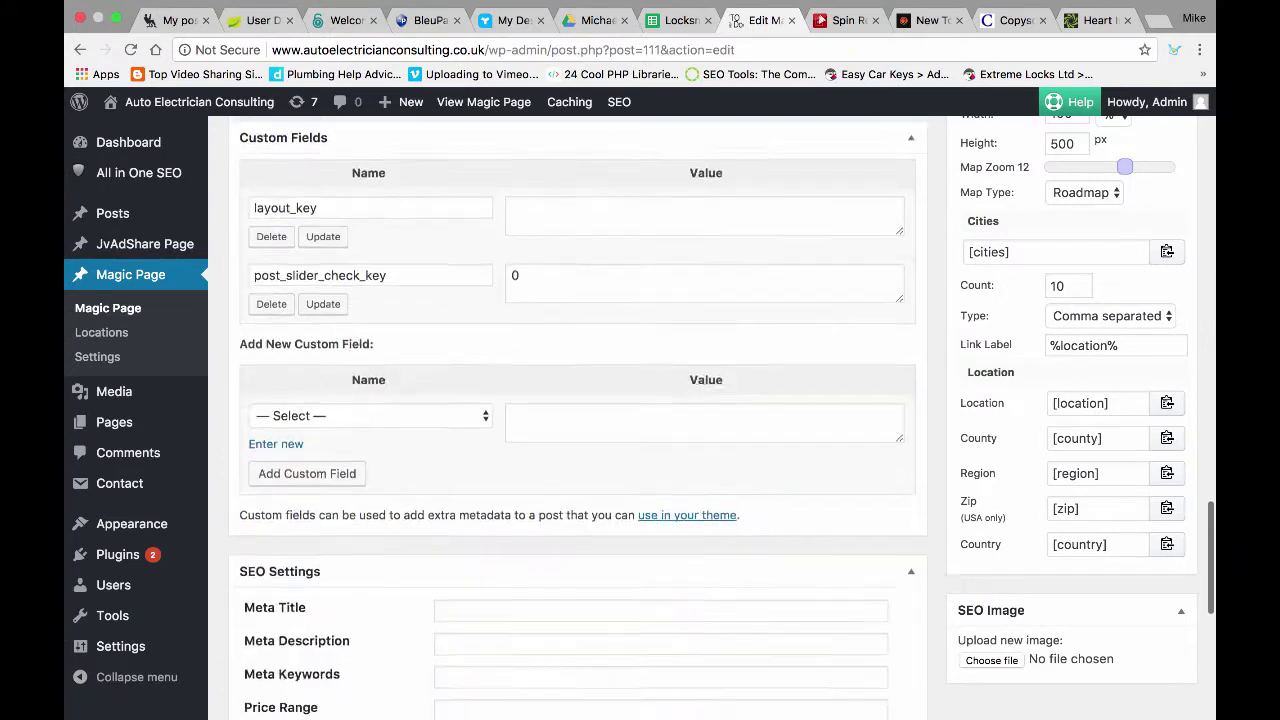
scroll(578, 418, down, 5)
click(660, 316)
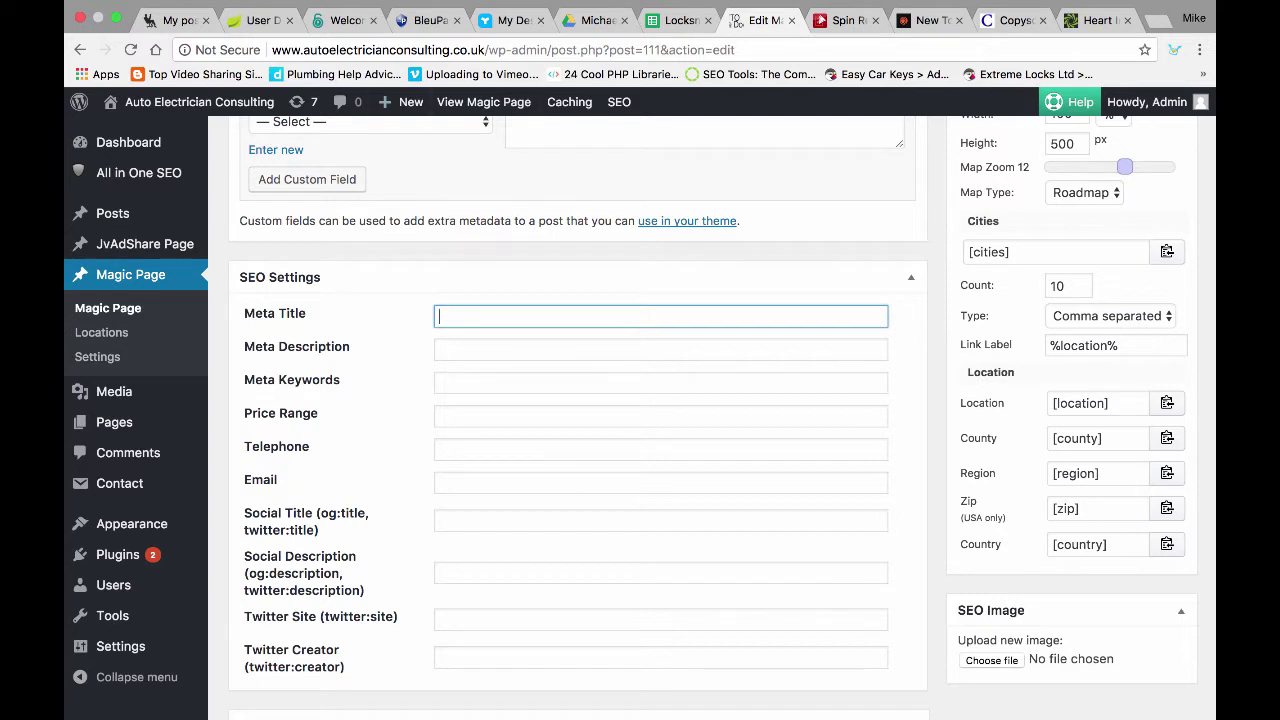
text(Auto Electrician in [loca)
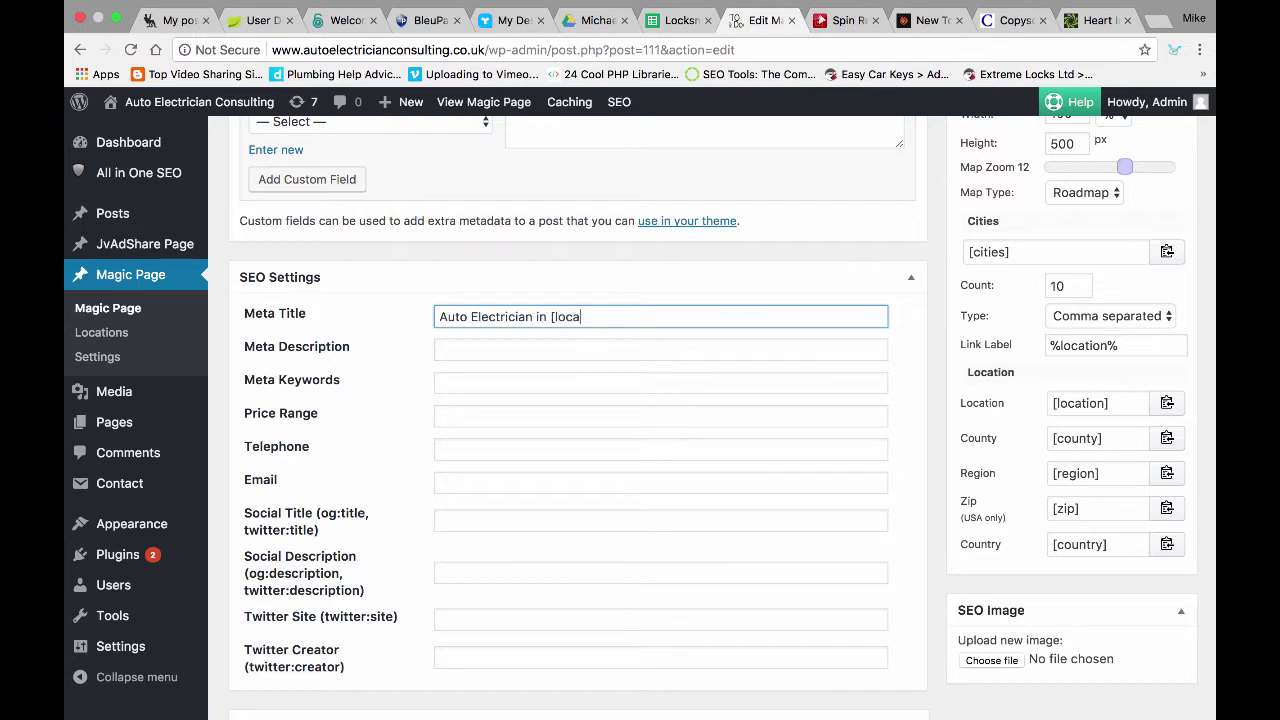
text(tion])
Step: Copy the ready-made location shortcode and replace the hand-typed [location] in the meta title with it
click(1166, 402)
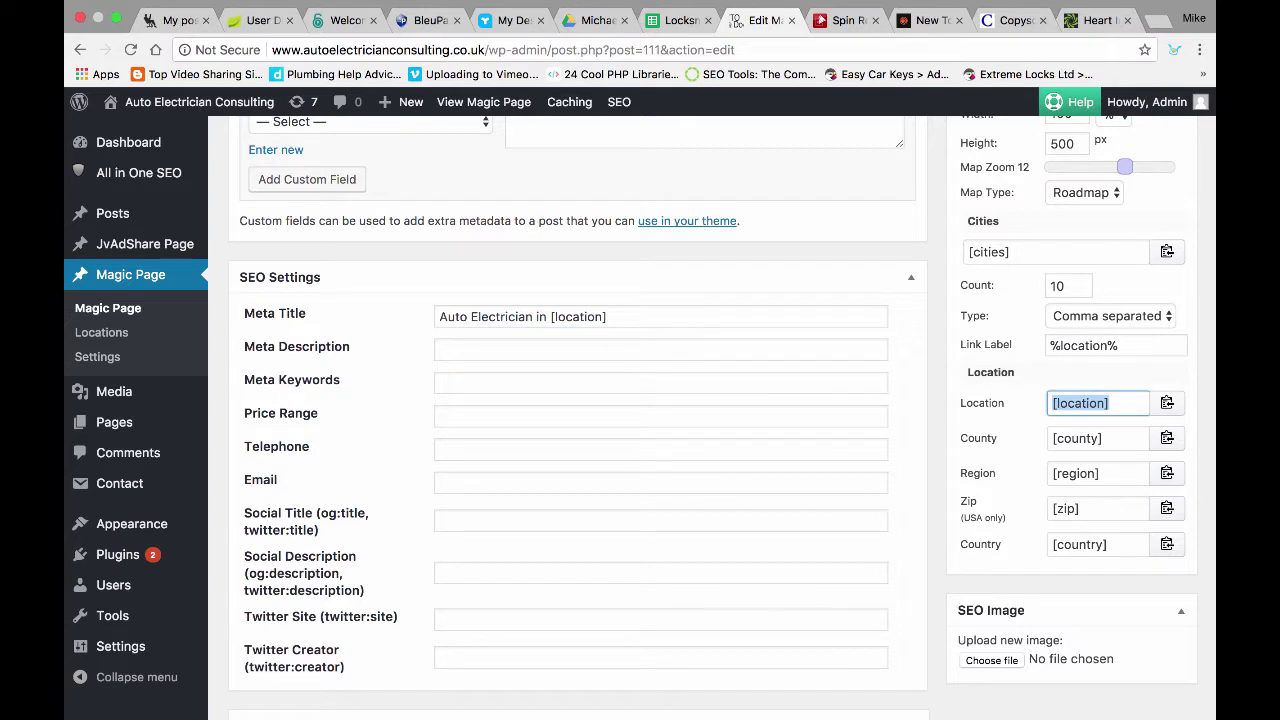
click(608, 316)
drag(608, 316, 550, 316)
key(super+v)
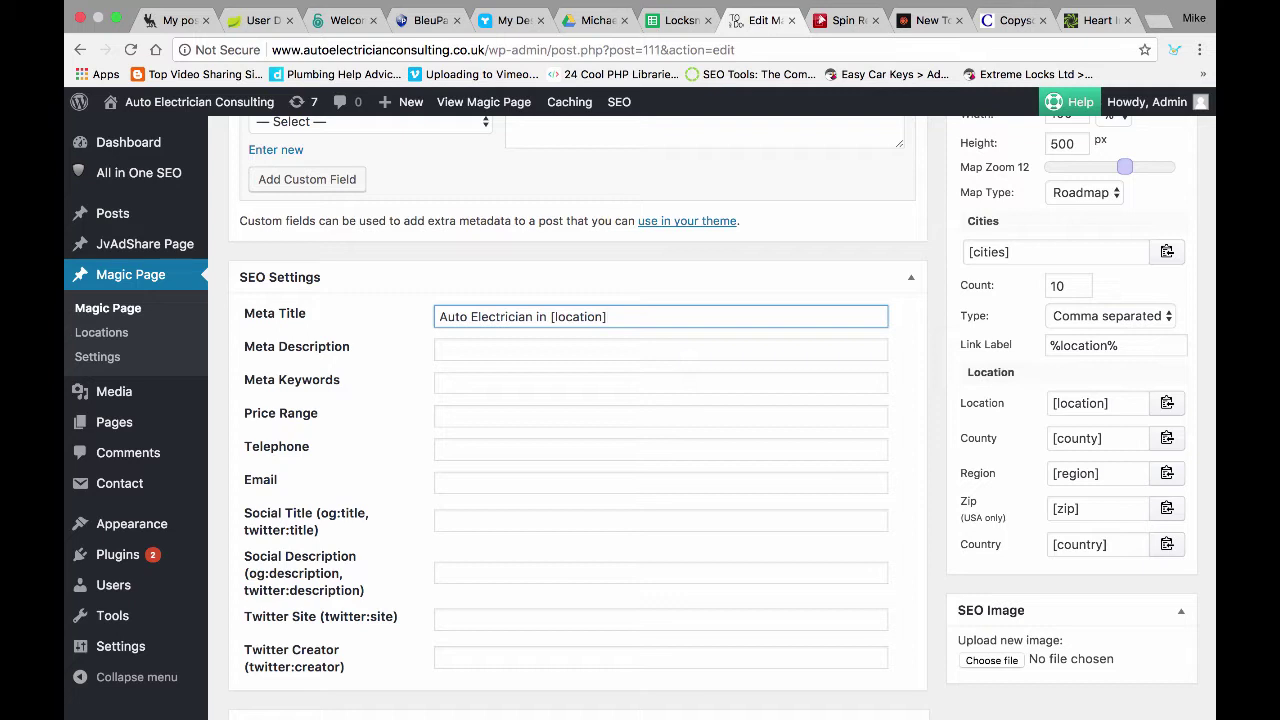
Step: Turn the word "Auto" in the meta title into the spintax {Auto|Car|Vehicle}
double_click(453, 316)
click(441, 316)
text([)
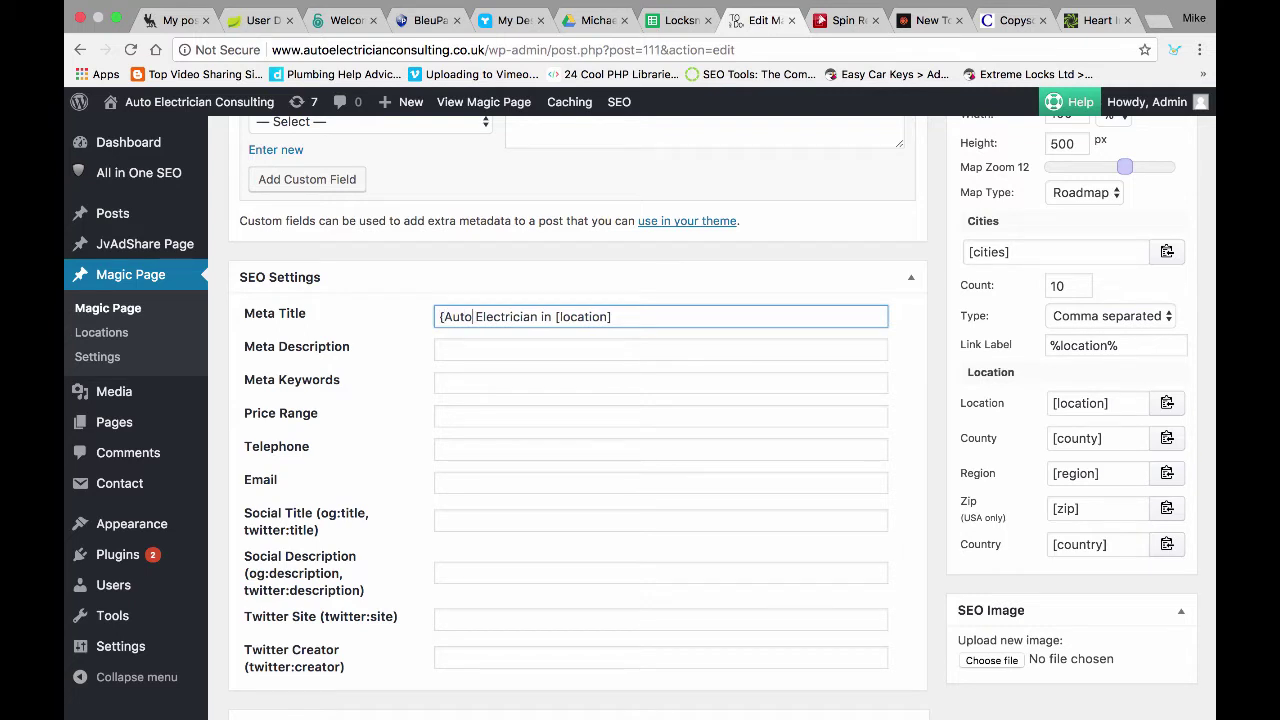
text(})
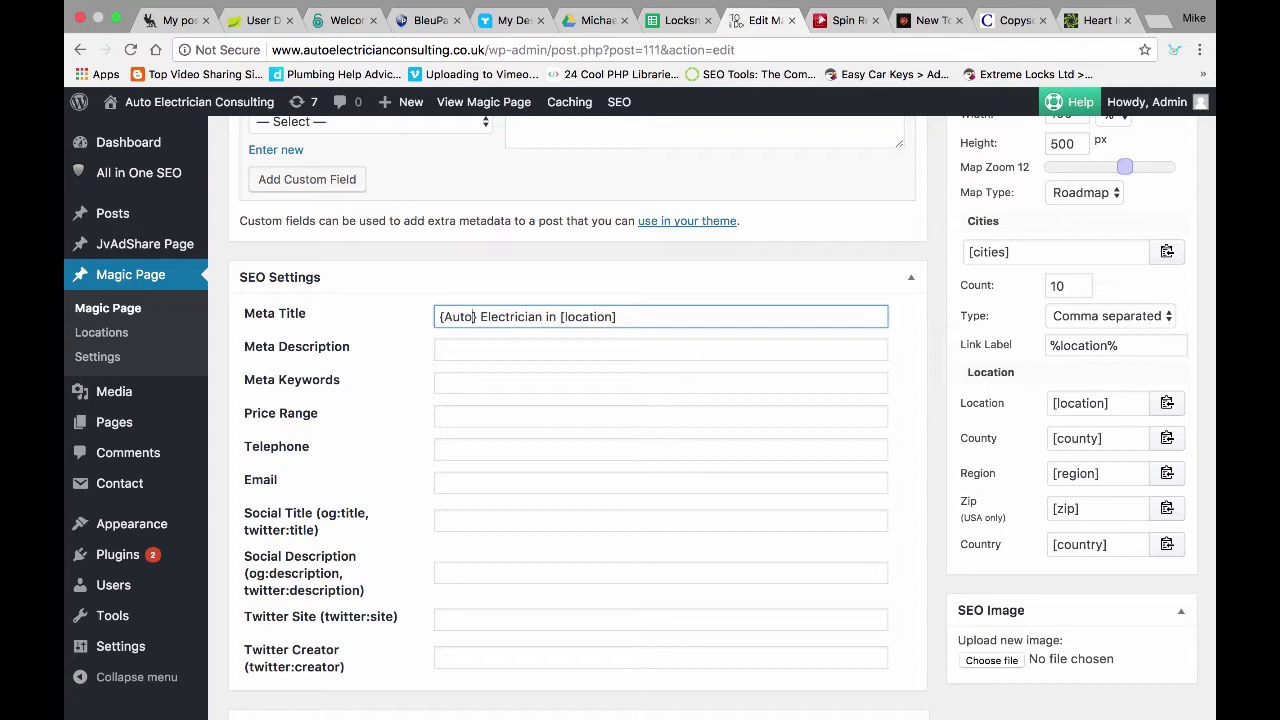
text(|Car)
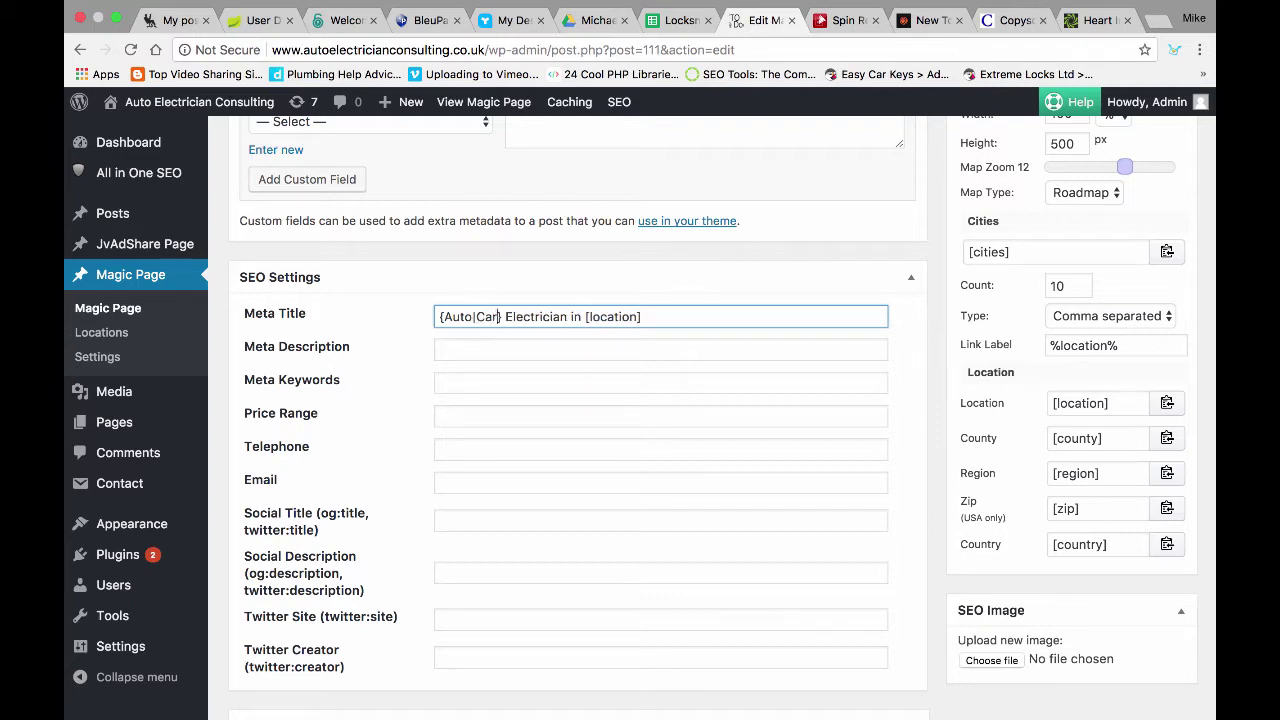
text(|Vehic)
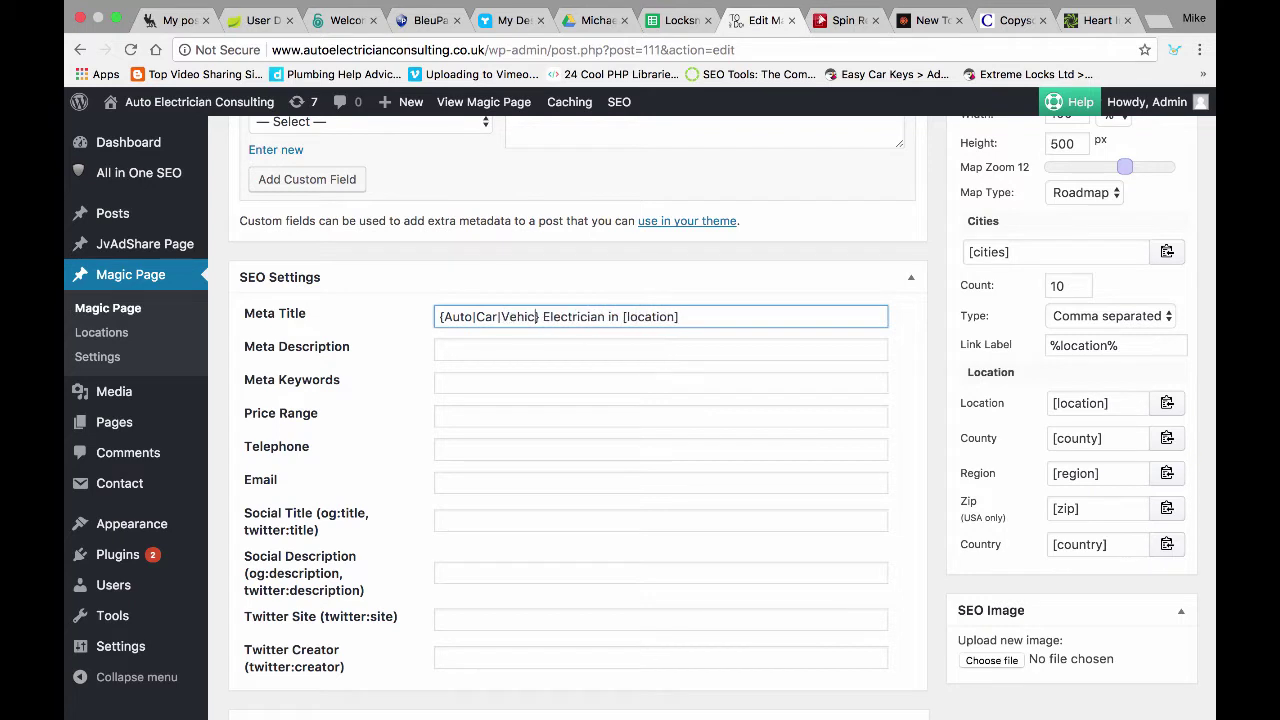
text(le)
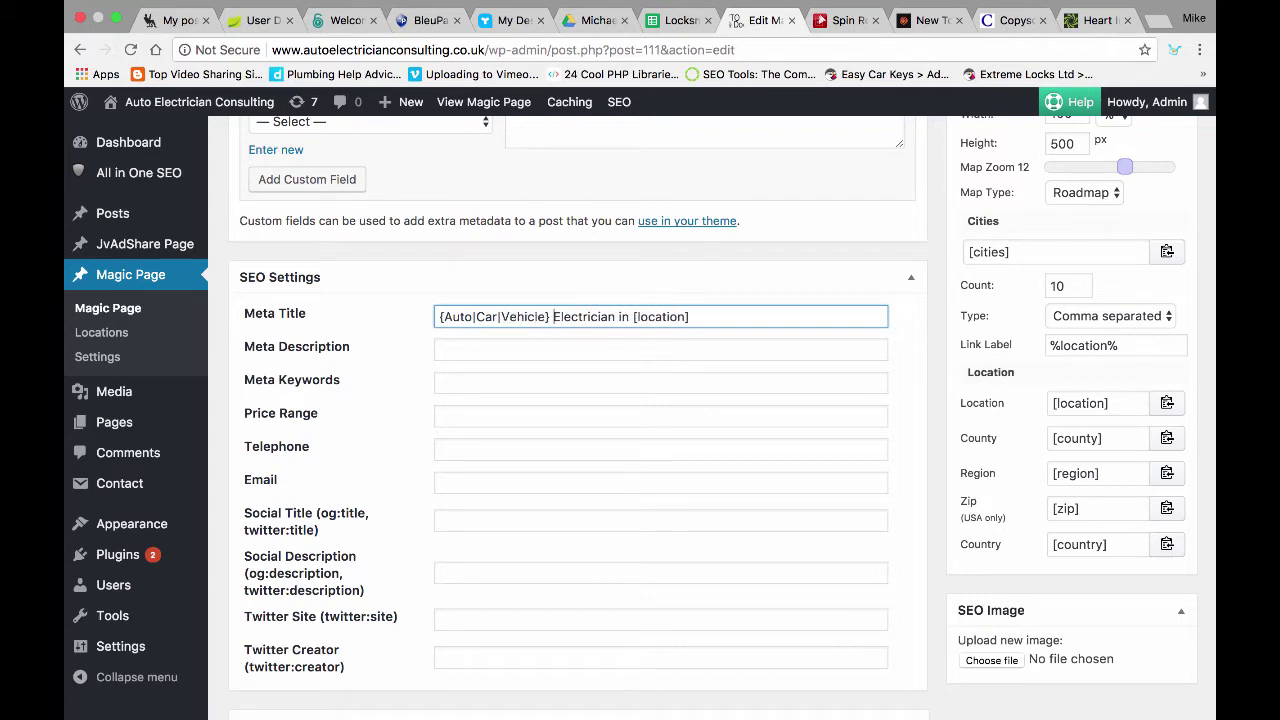
Step: Turn the word "Electrician" in the meta title into the spintax {Electrician|Electrics}
click(552, 316)
text({)
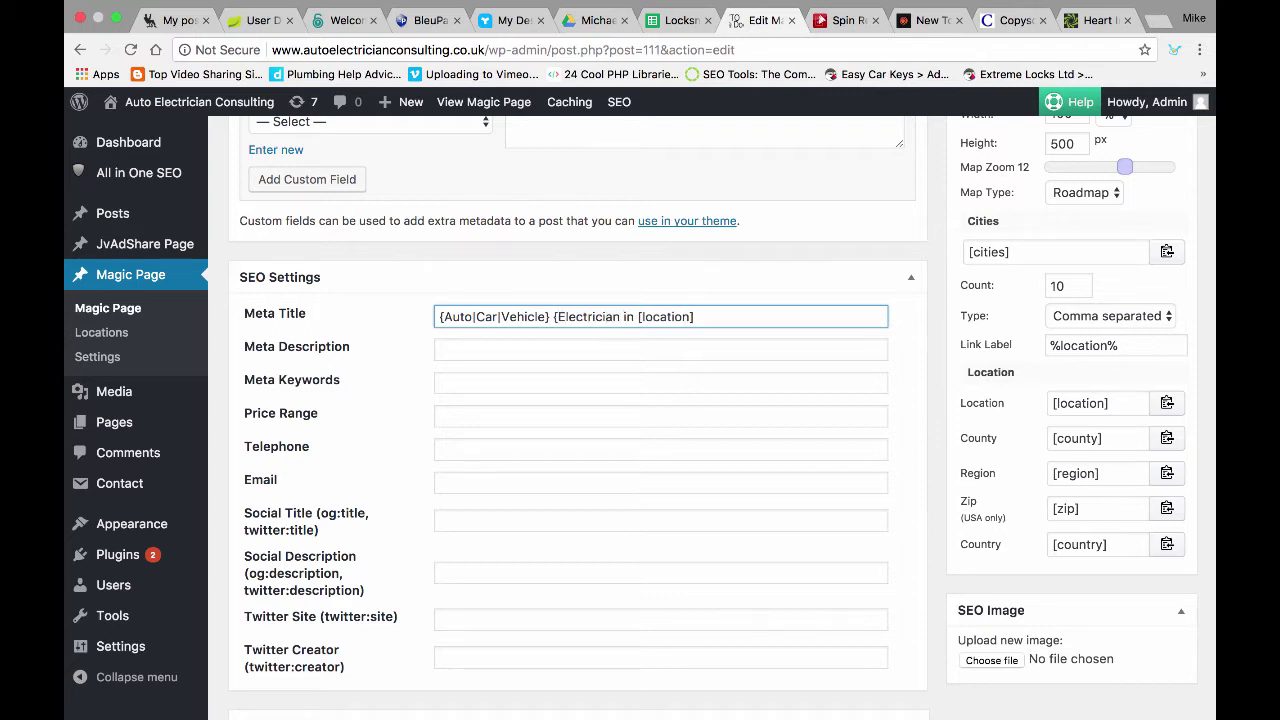
click(623, 316)
text(})
click(622, 316)
text(|Electrics)
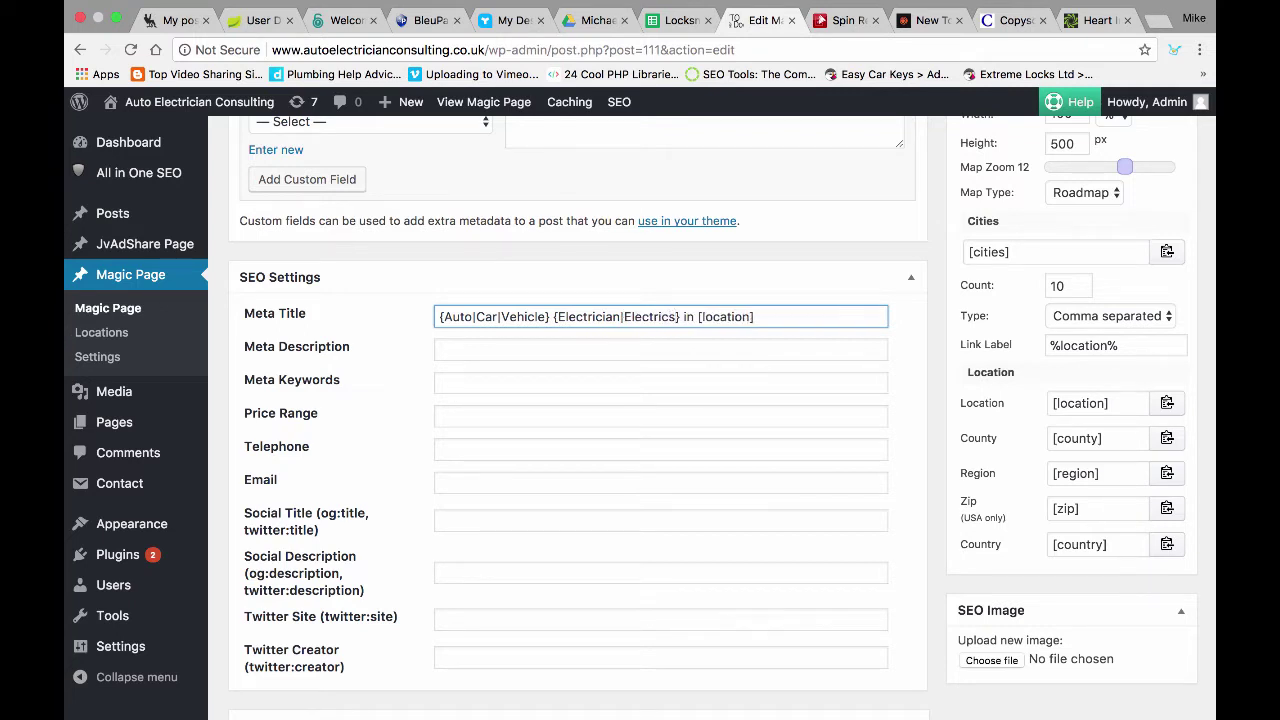
Step: Turn the word "in" in the meta title into the spintax {in|near|close to|} with an empty last option
key(Right)
key(Right)
text({)
text(})
text(|)
text(near)
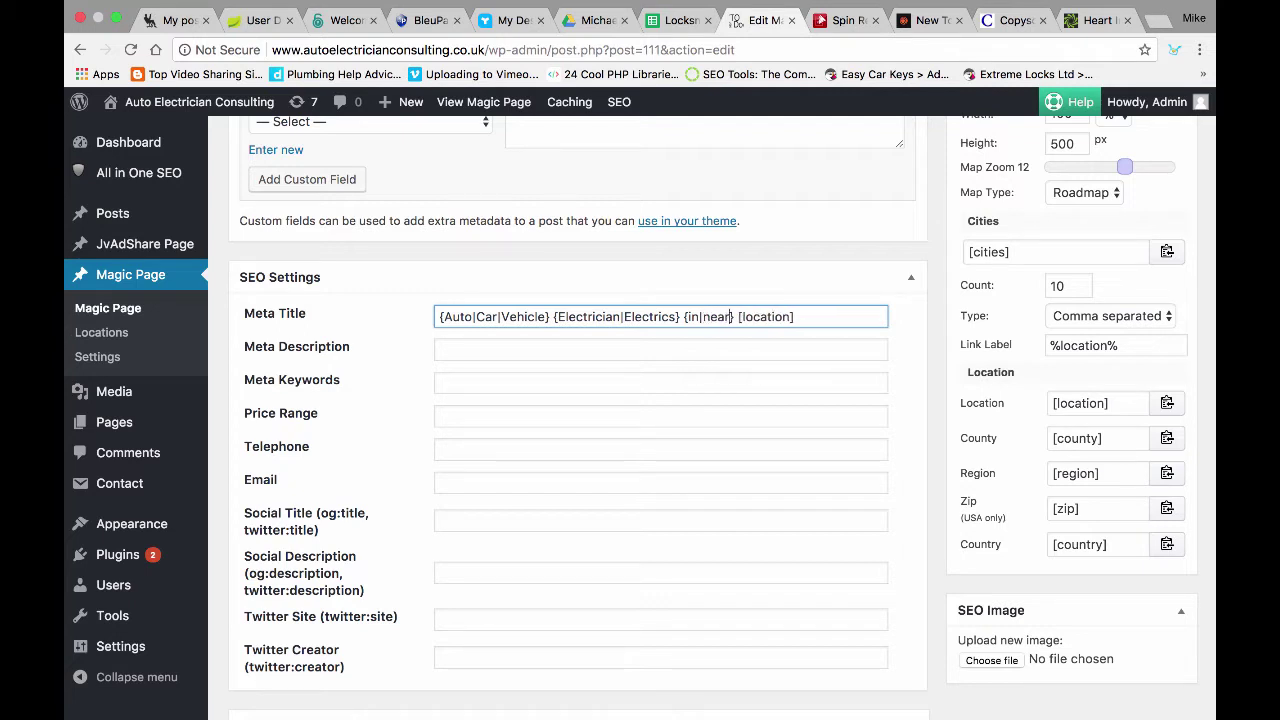
text(|close to)
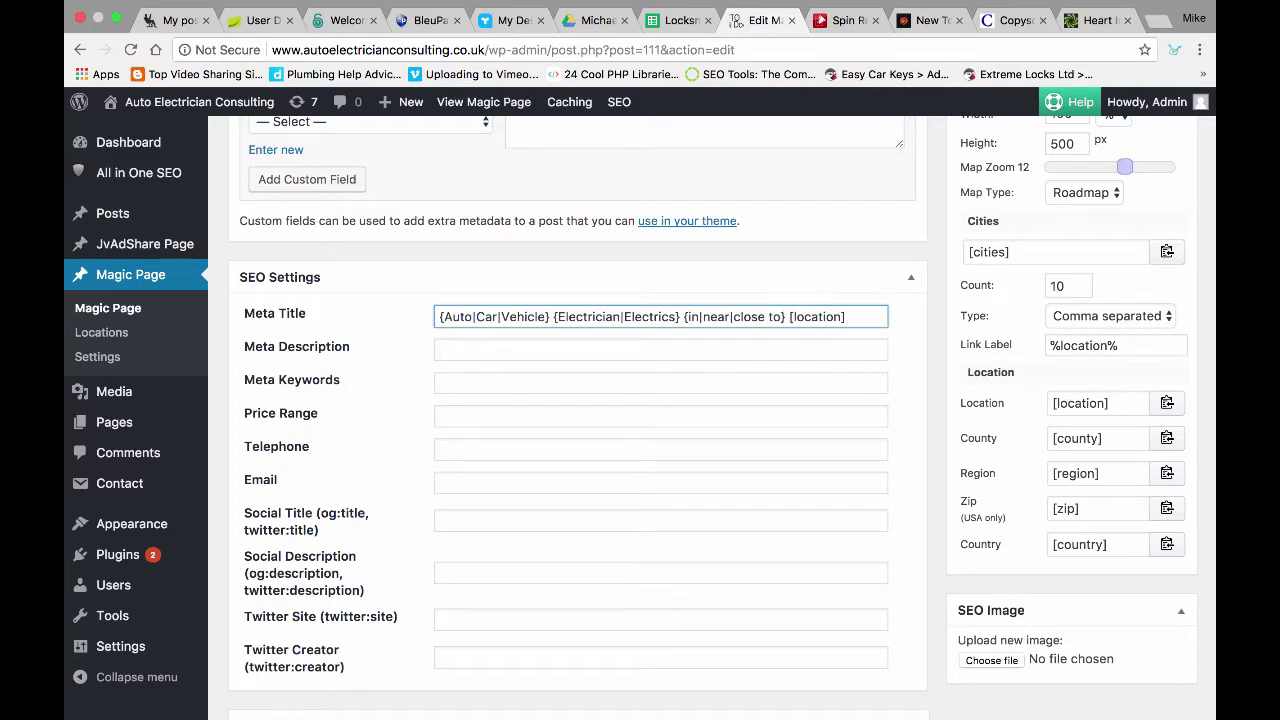
text(|)
Step: Select the whole meta title and update the magic page to save it
key(super+a)
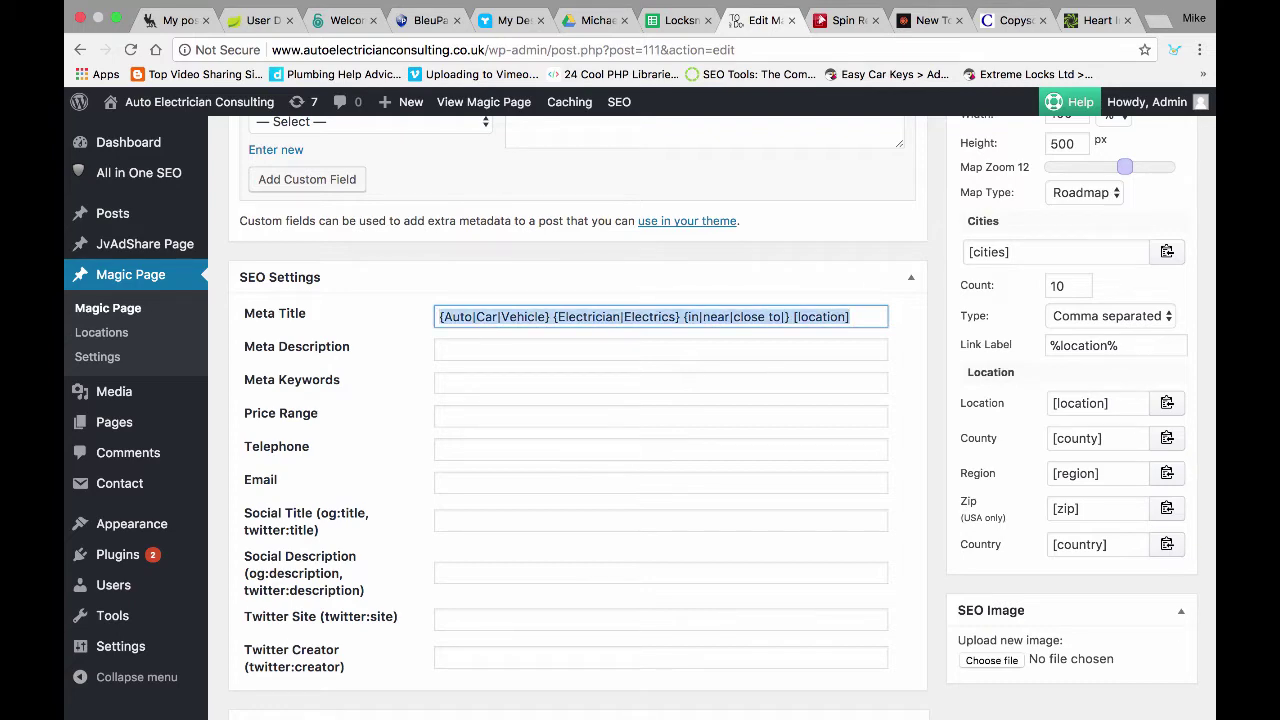
scroll(660, 400, up, 5)
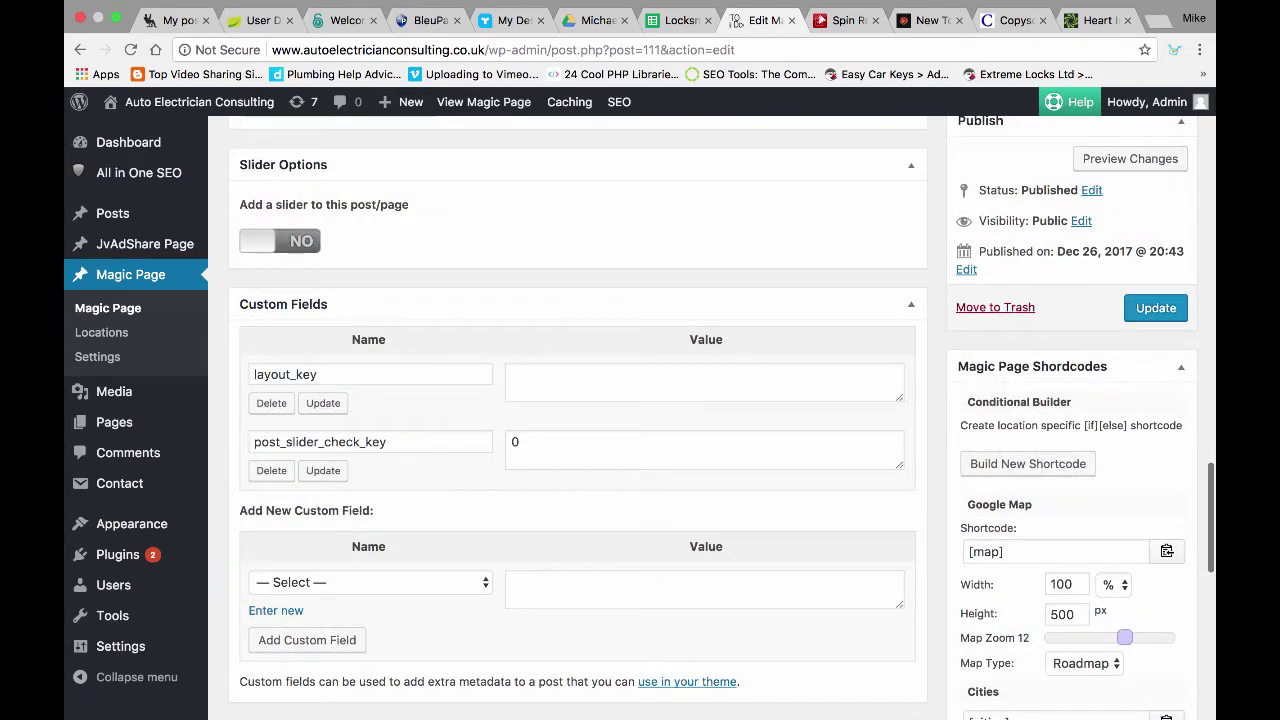
click(1156, 308)
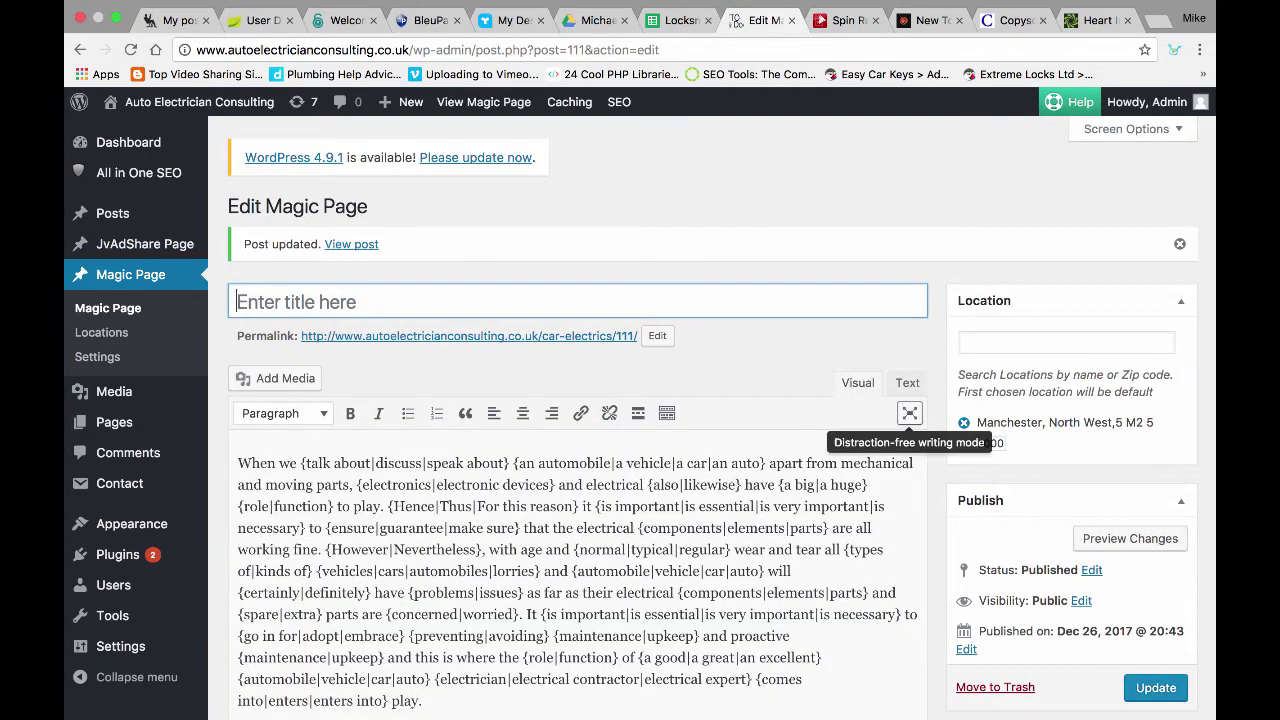
Step: Copy the full meta title spintax into the empty page title and save the page
scroll(497, 121, down, 20)
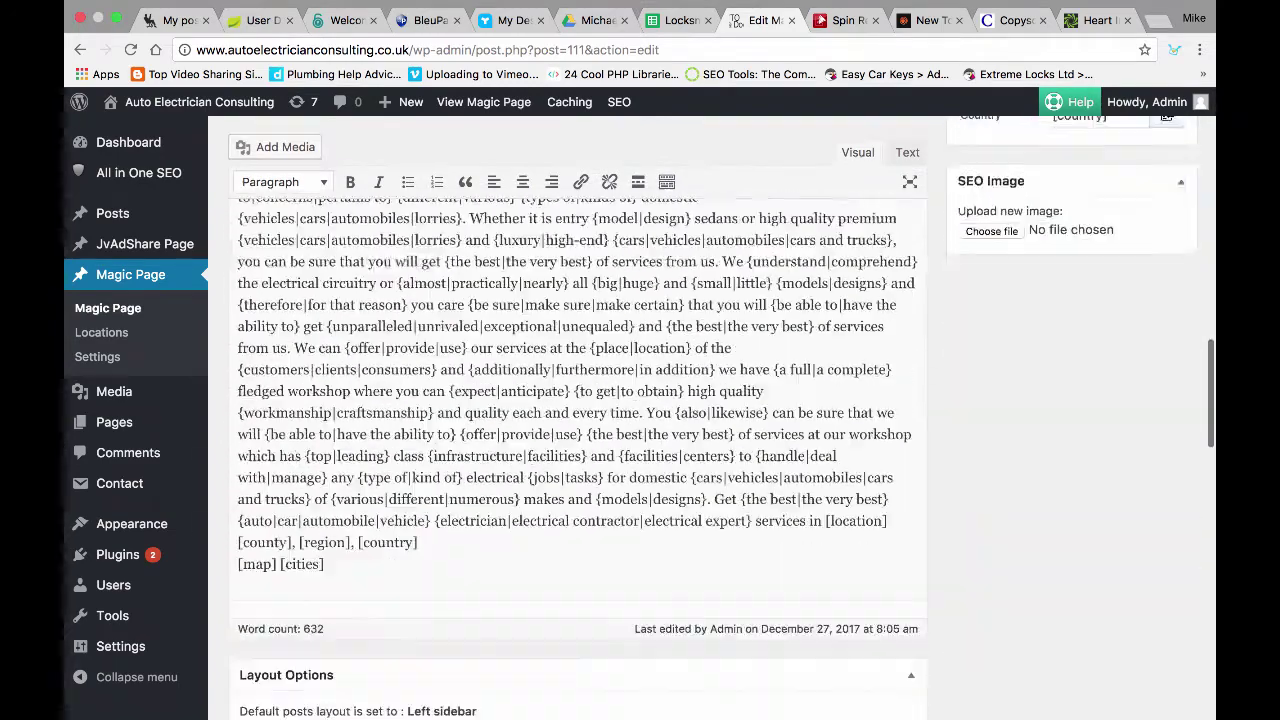
scroll(497, 121, down, 3)
scroll(570, 400, down, 6)
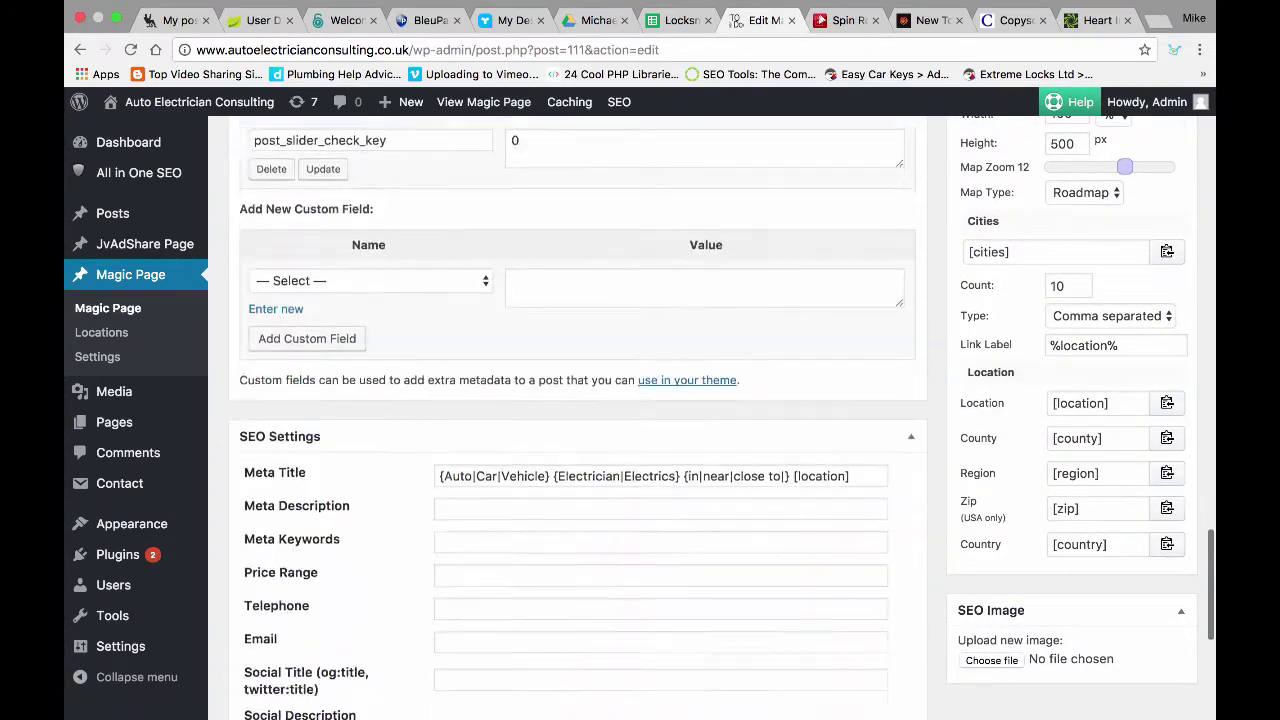
triple_click(640, 424)
key(ctrl+c)
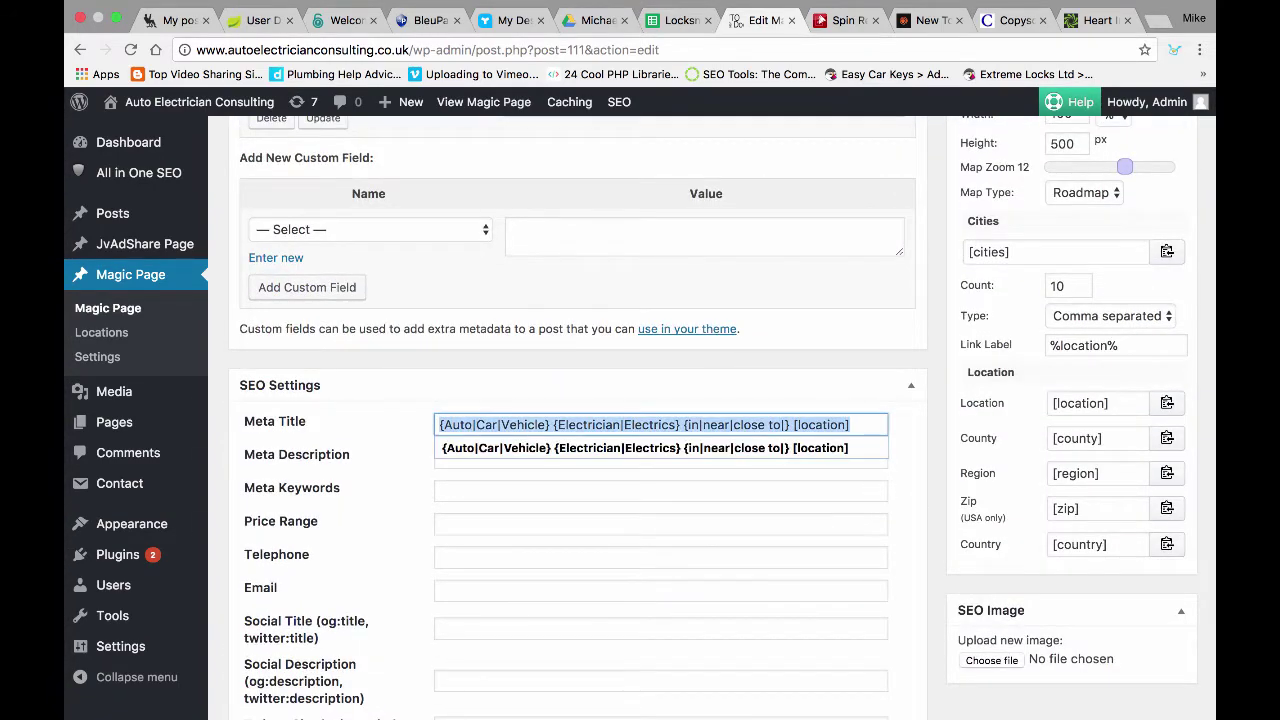
scroll(577, 420, up, 15)
scroll(577, 420, up, 10)
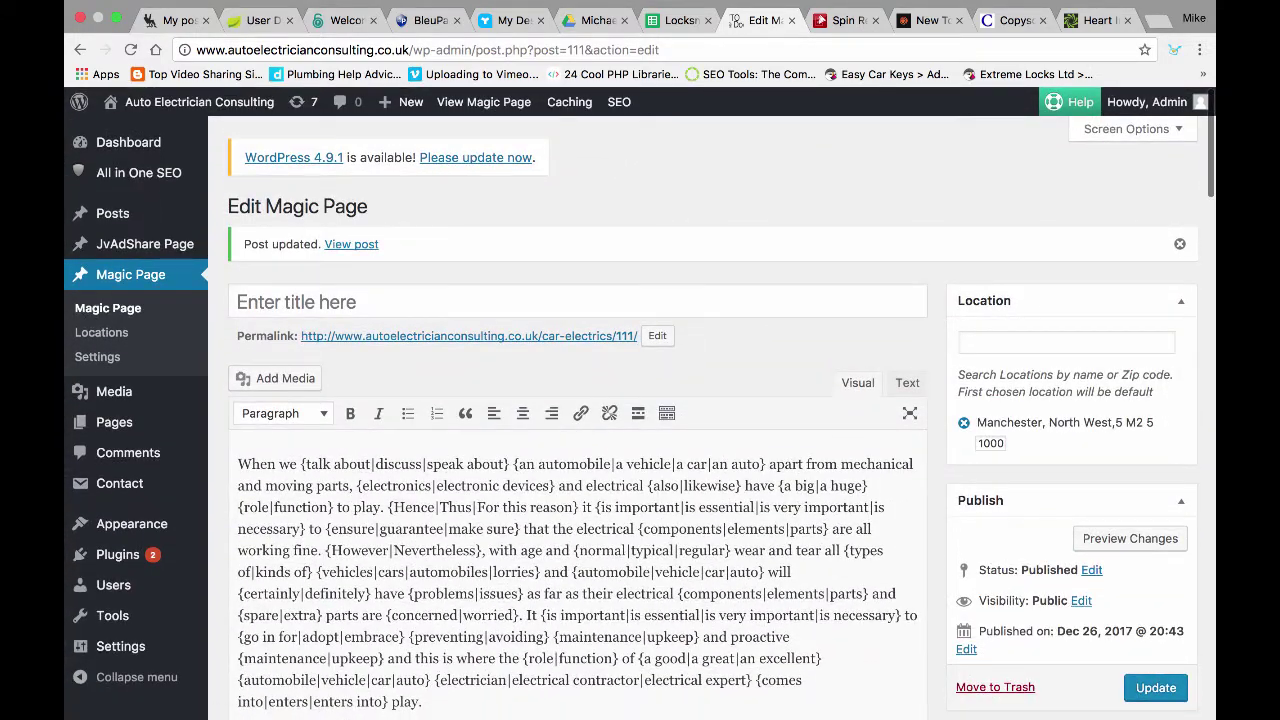
click(577, 302)
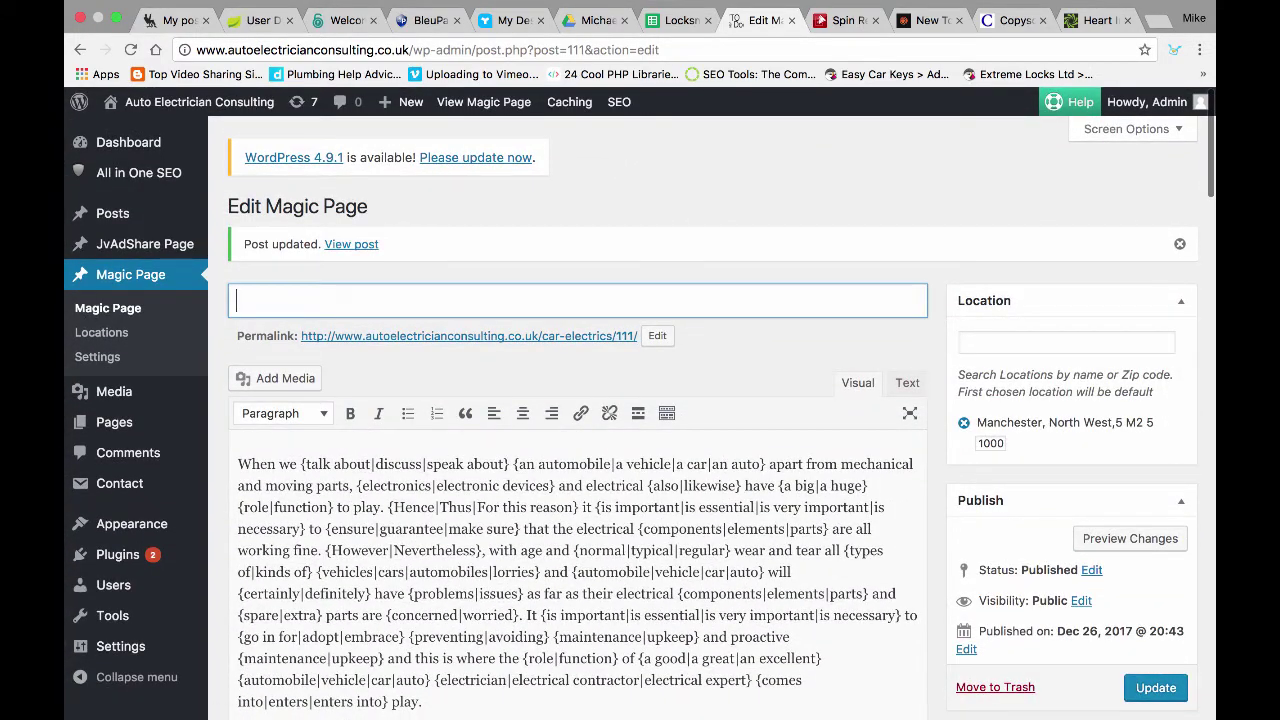
key(ctrl+v)
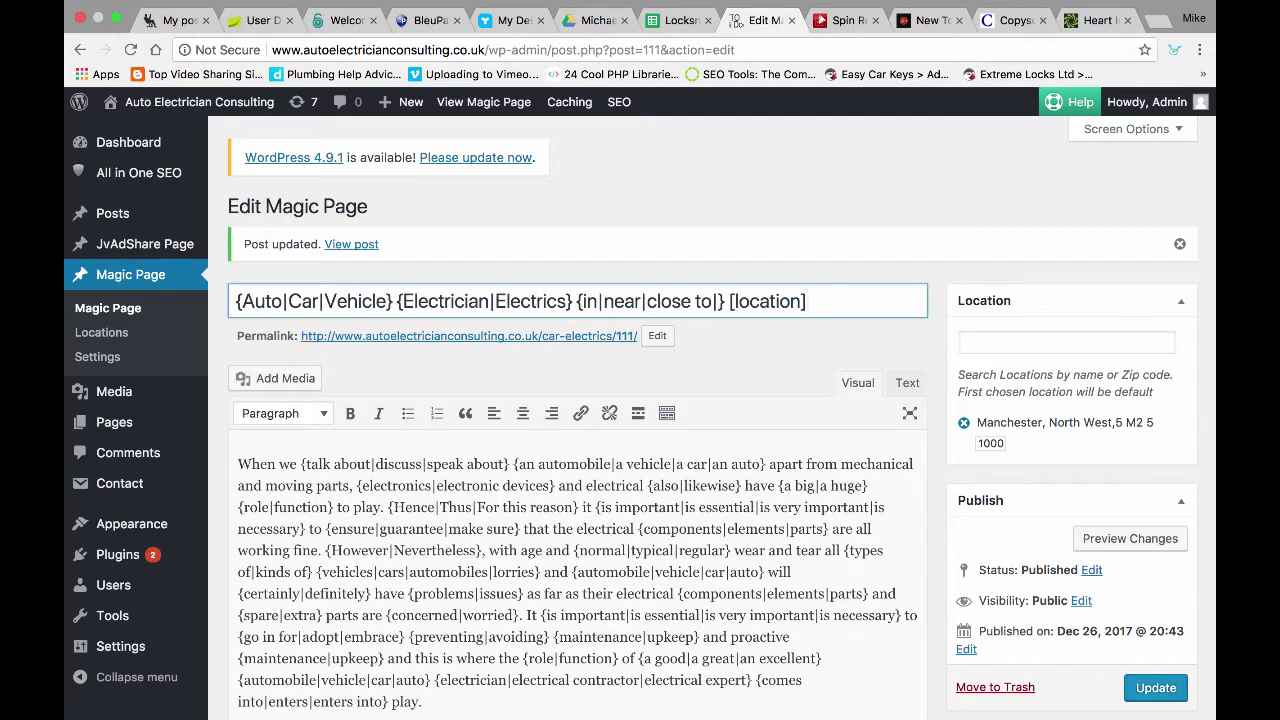
key(Return)
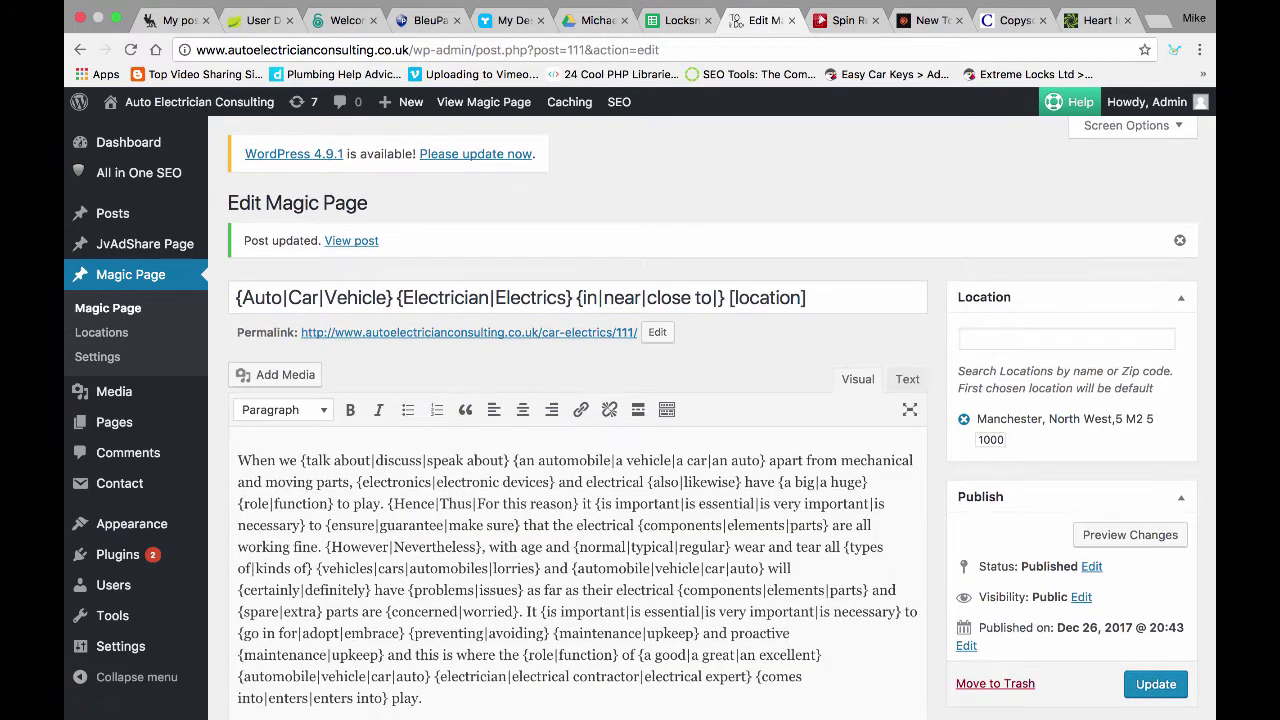
Step: View the live magic page and open its Cardiff and Douglas location pages to check the spun titles
click(484, 101)
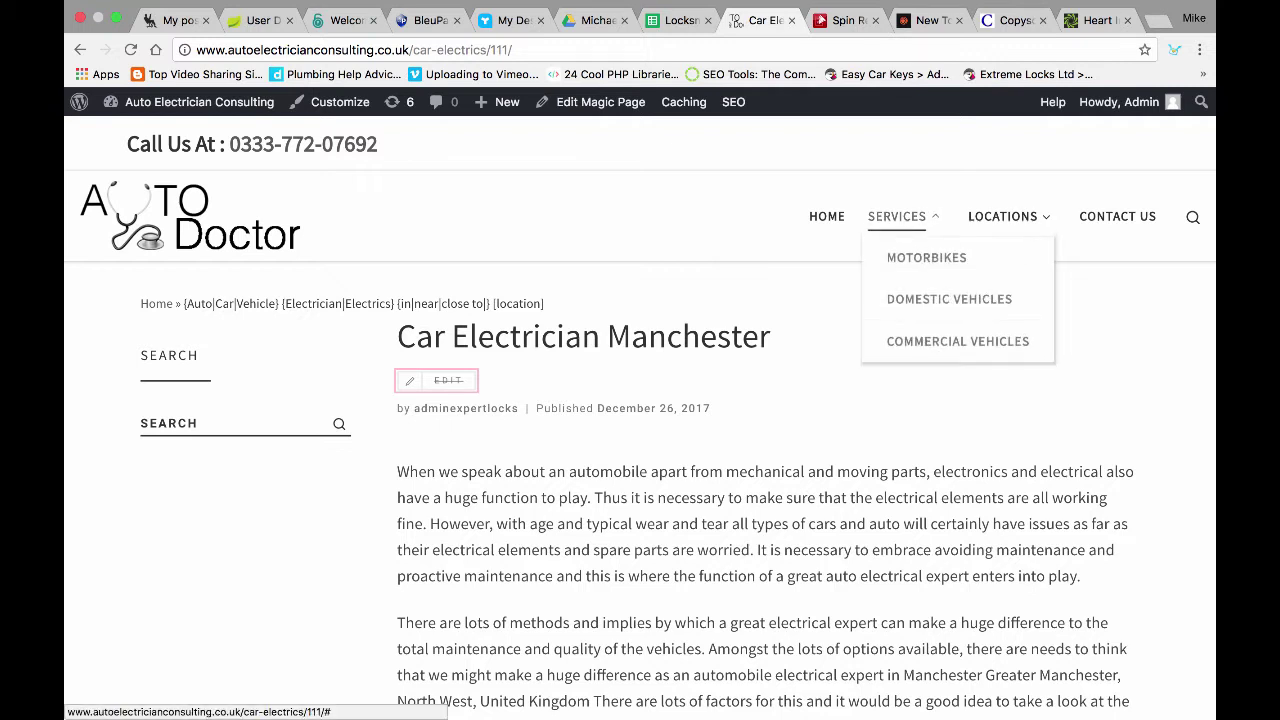
mouse_move(1003, 216)
click(1015, 299)
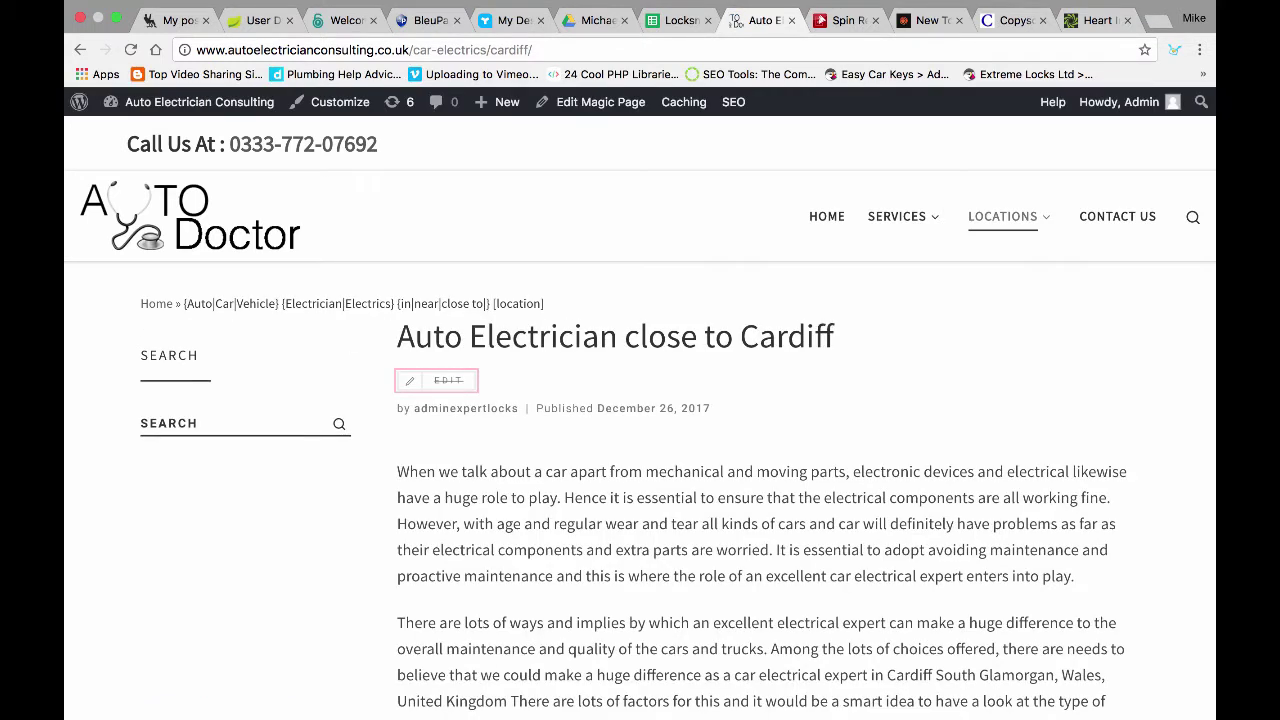
mouse_move(1003, 216)
click(1016, 336)
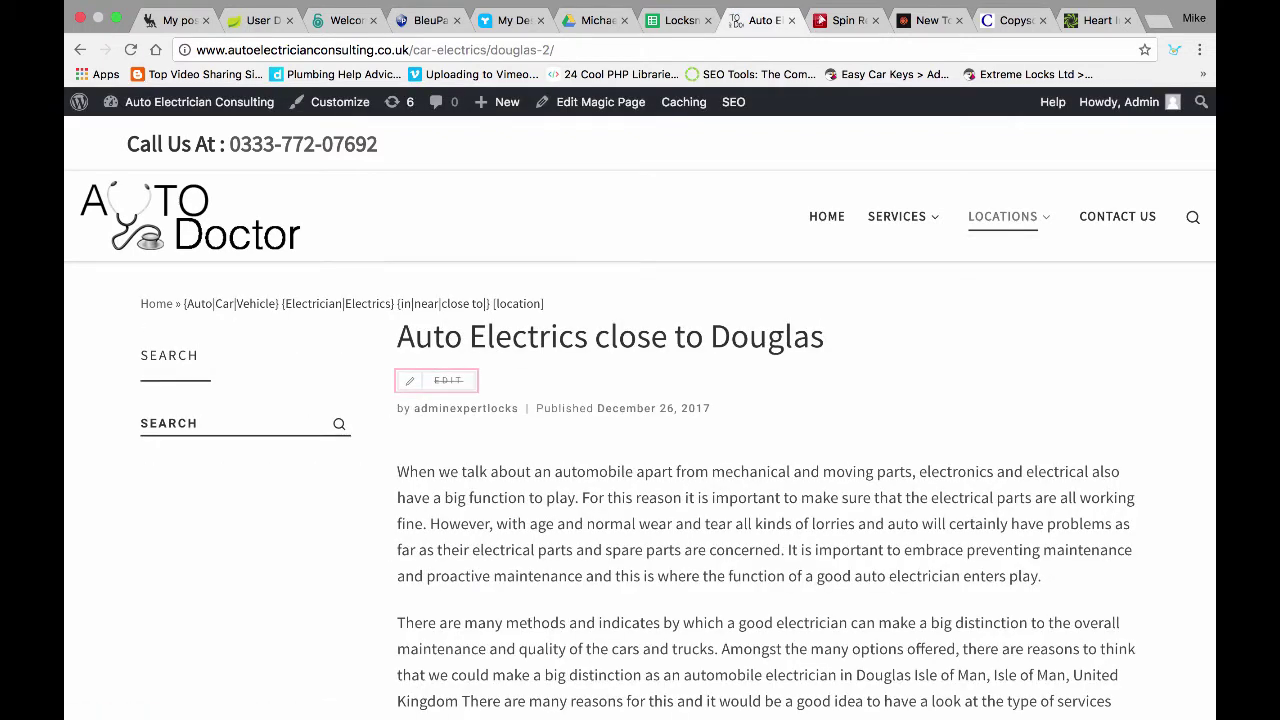
Step: Open the Liverpool location page to check its spun title
mouse_move(1003, 216)
click(1016, 380)
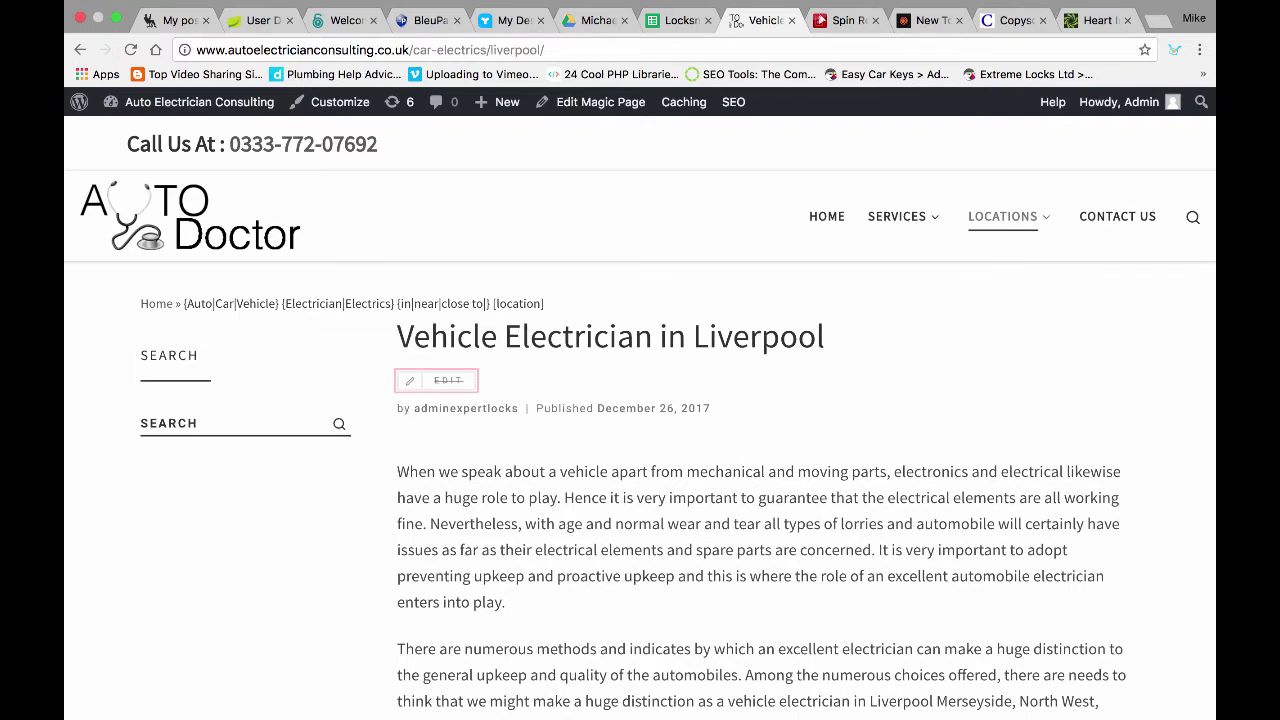
Step: Return to editing the magic page and copy the full meta title spintax from the SEO settings
click(600, 101)
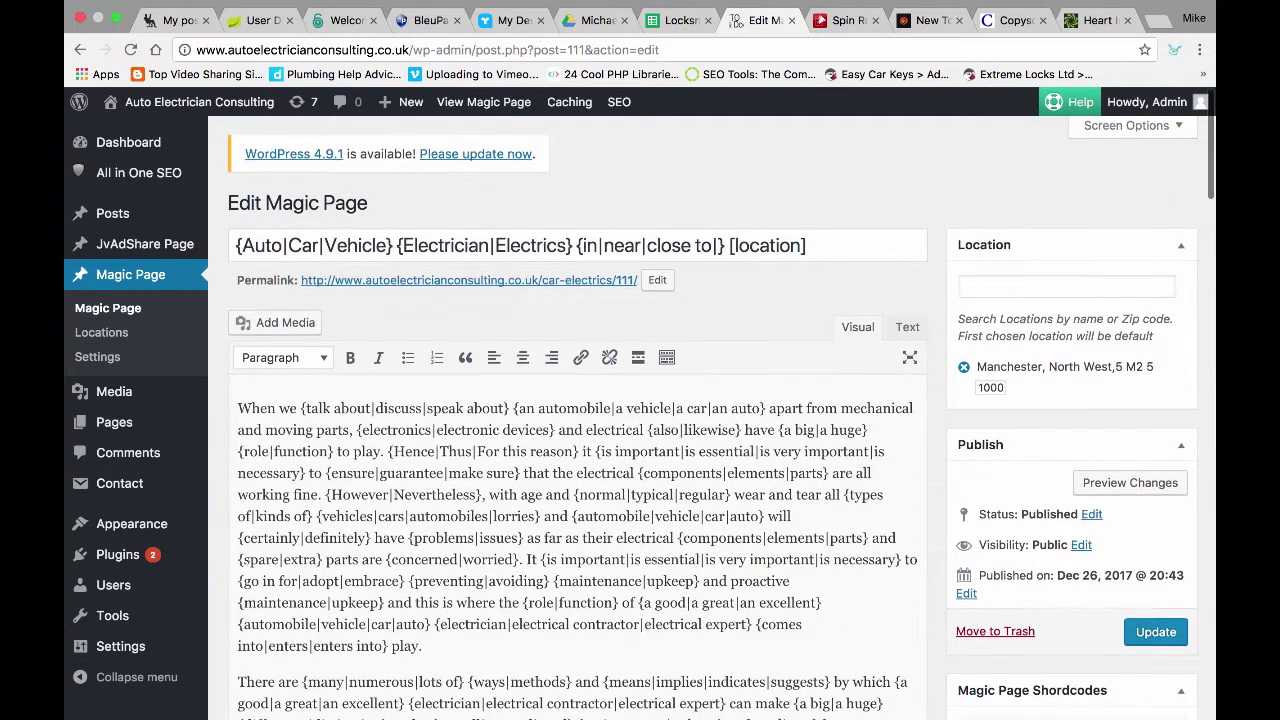
scroll(640, 420, down, 15)
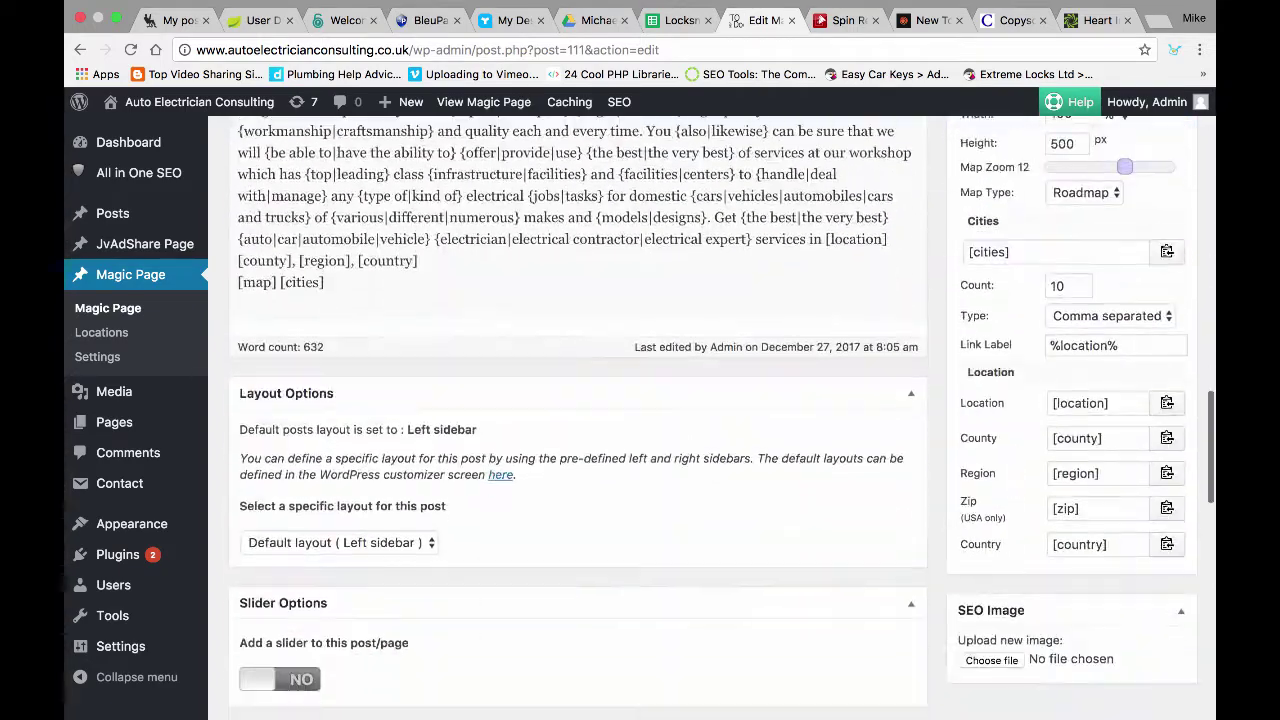
scroll(570, 420, down, 10)
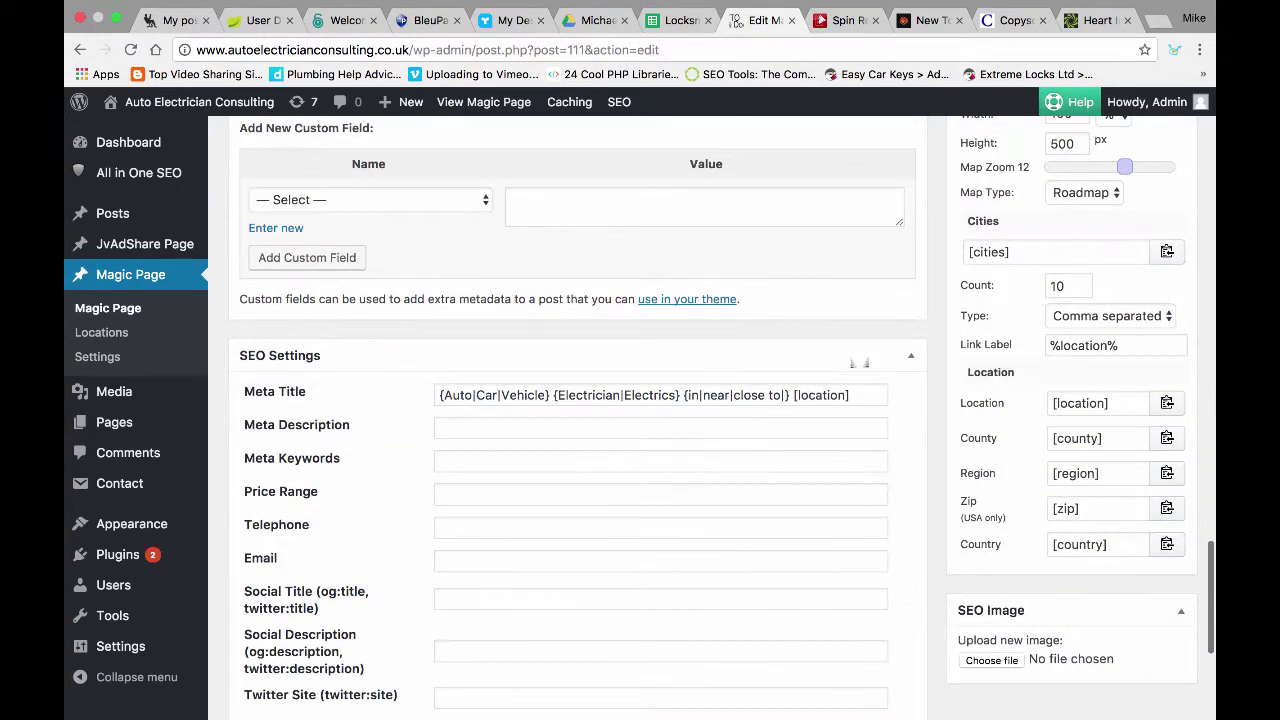
scroll(858, 362, down, 2)
triple_click(700, 338)
key(super+c)
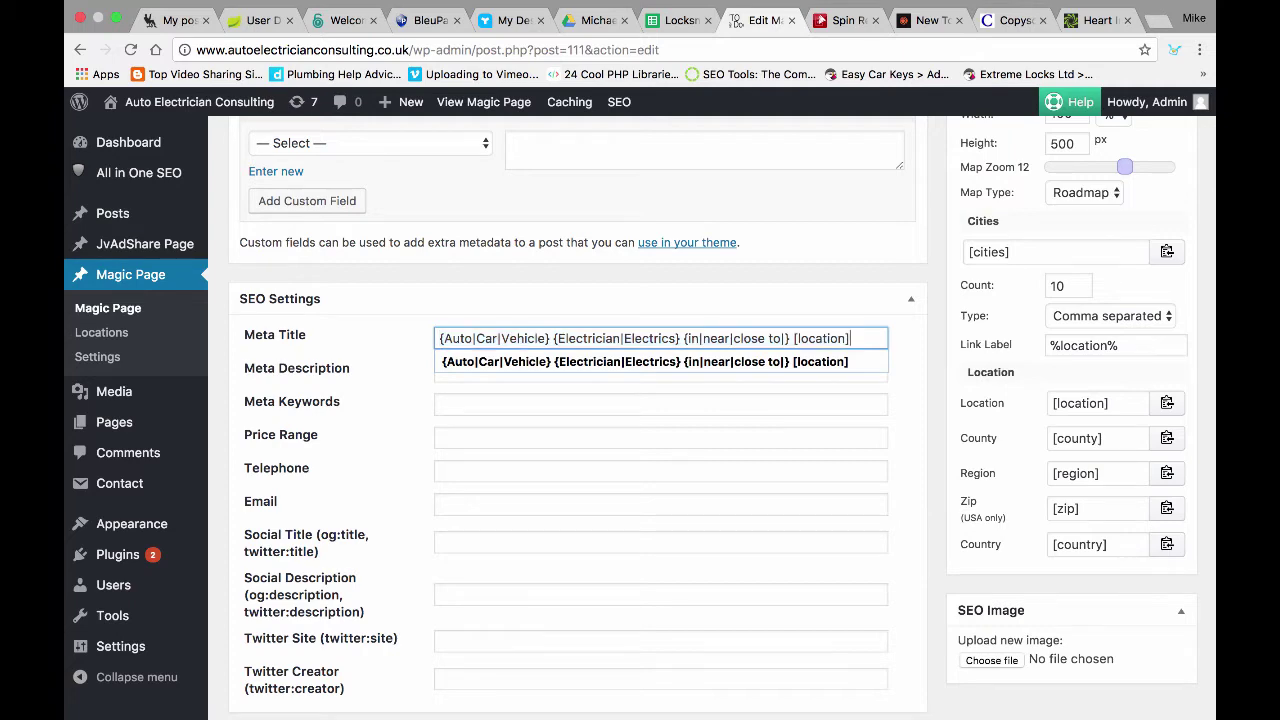
Step: Create a new Magic Page spintax shortcode labelled "title" and save it
scroll(640, 400, down, 6)
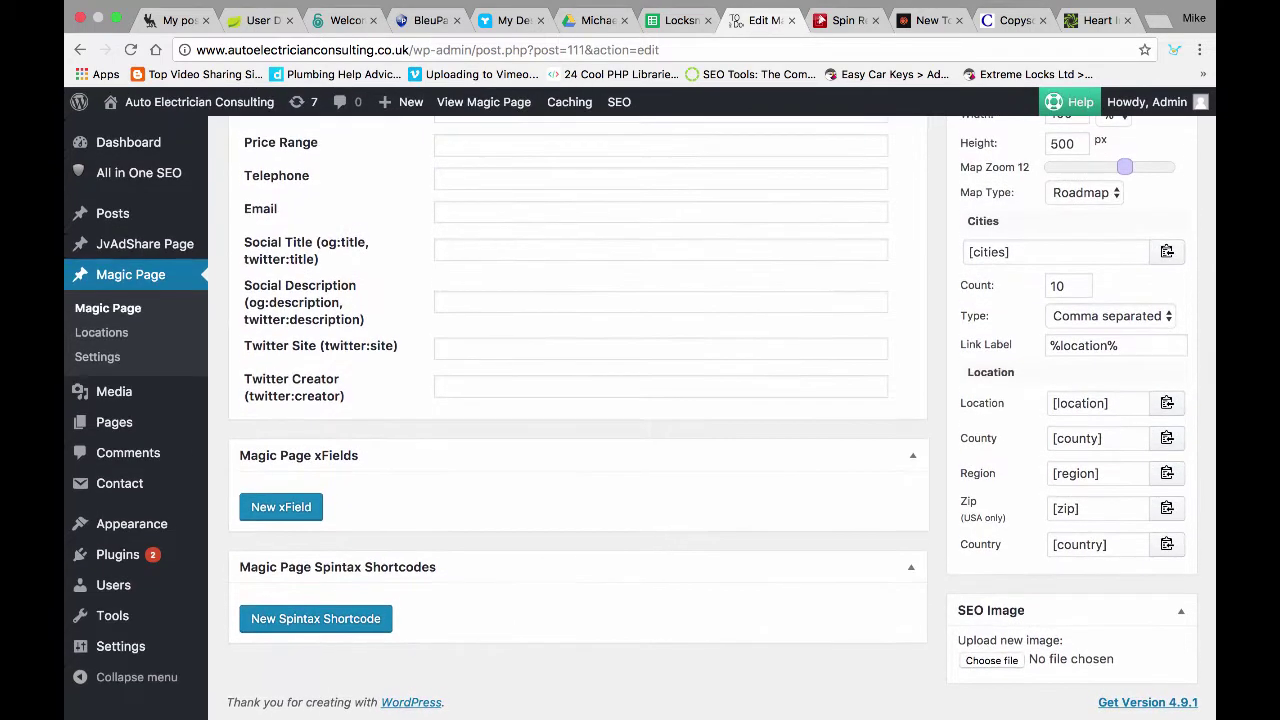
click(315, 618)
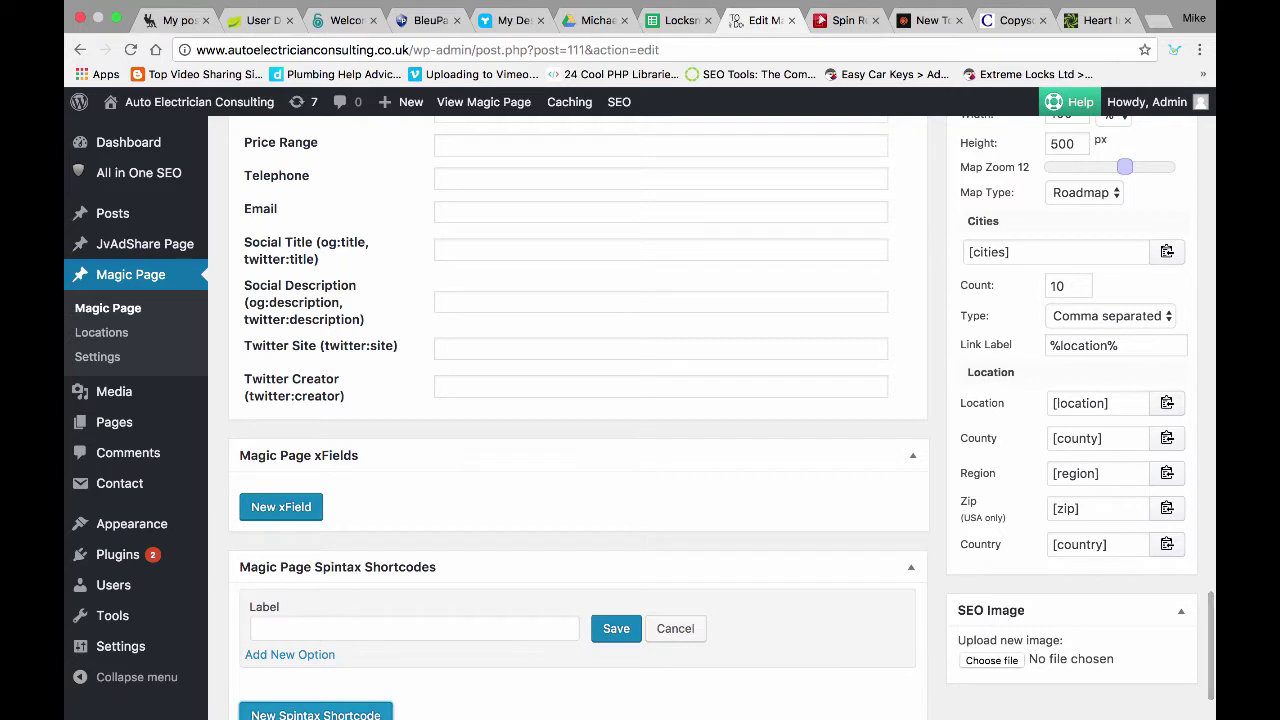
text(tit)
key(BackSpace)
key(BackSpace)
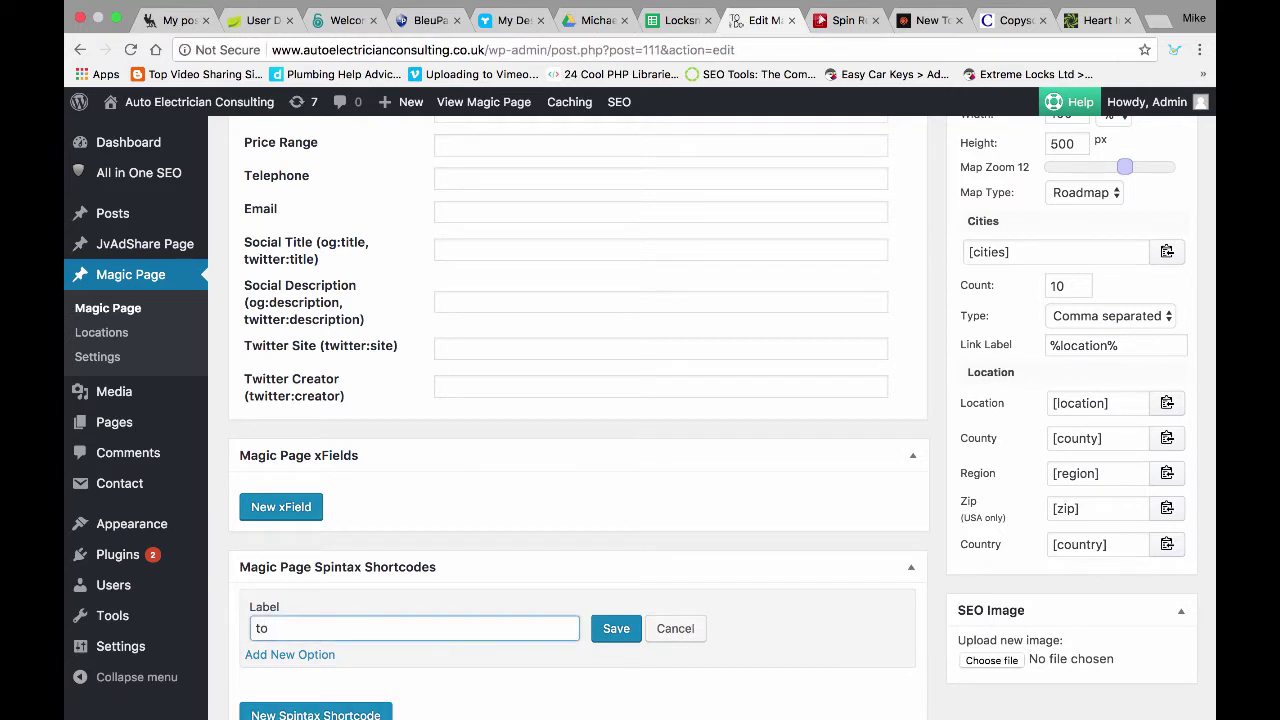
text(itle)
click(616, 628)
Step: Reopen the title spintax shortcode for editing and add two empty options to it
scroll(616, 500, down, 1)
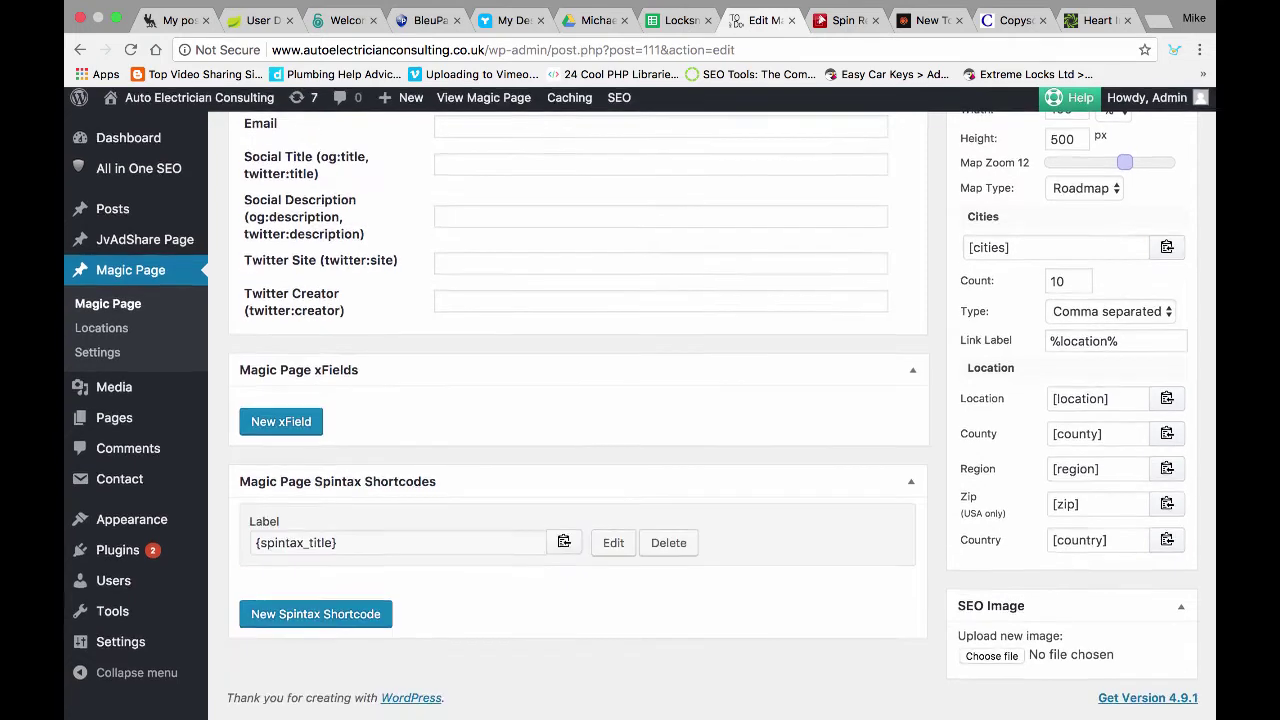
click(613, 547)
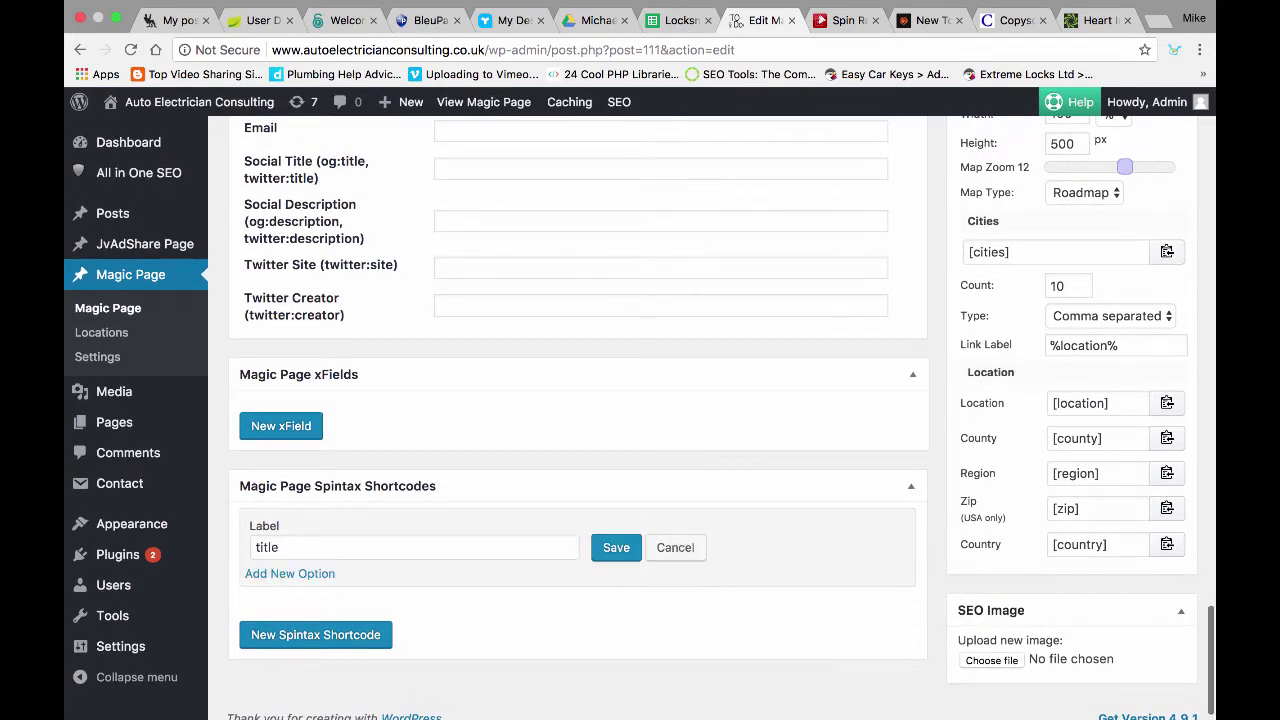
click(290, 573)
scroll(580, 500, down, 1)
click(535, 531)
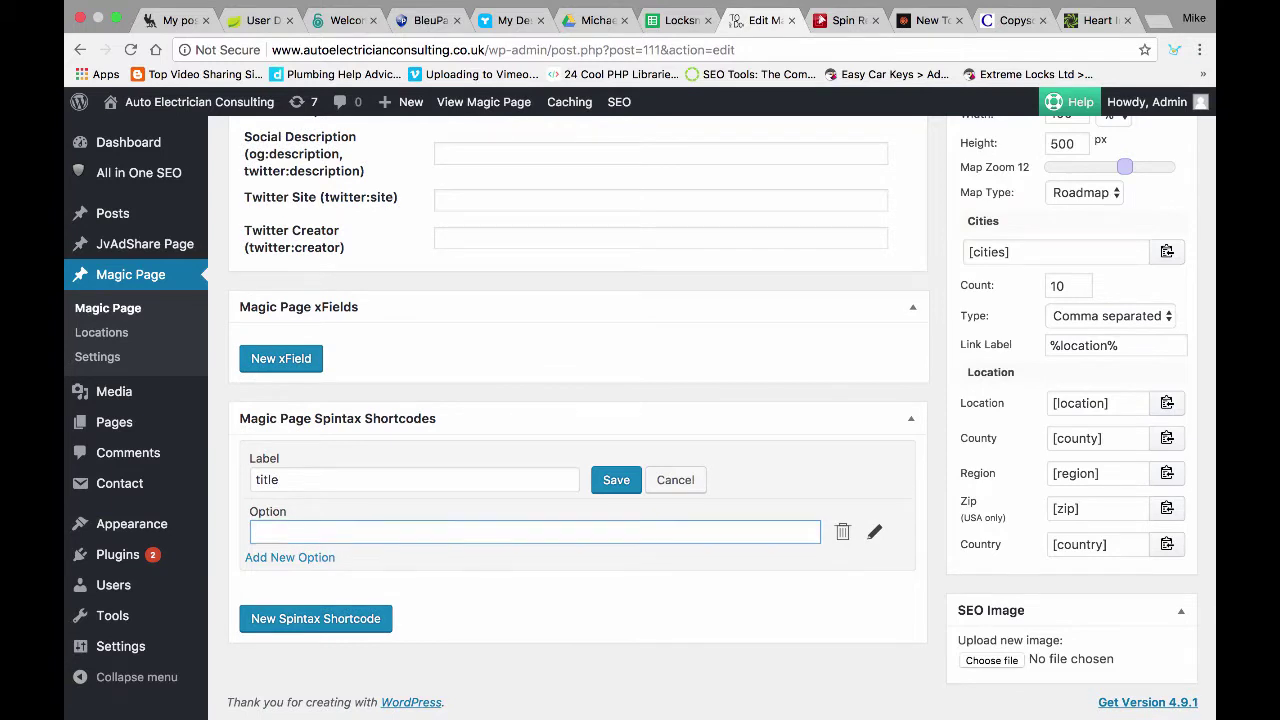
key(Return)
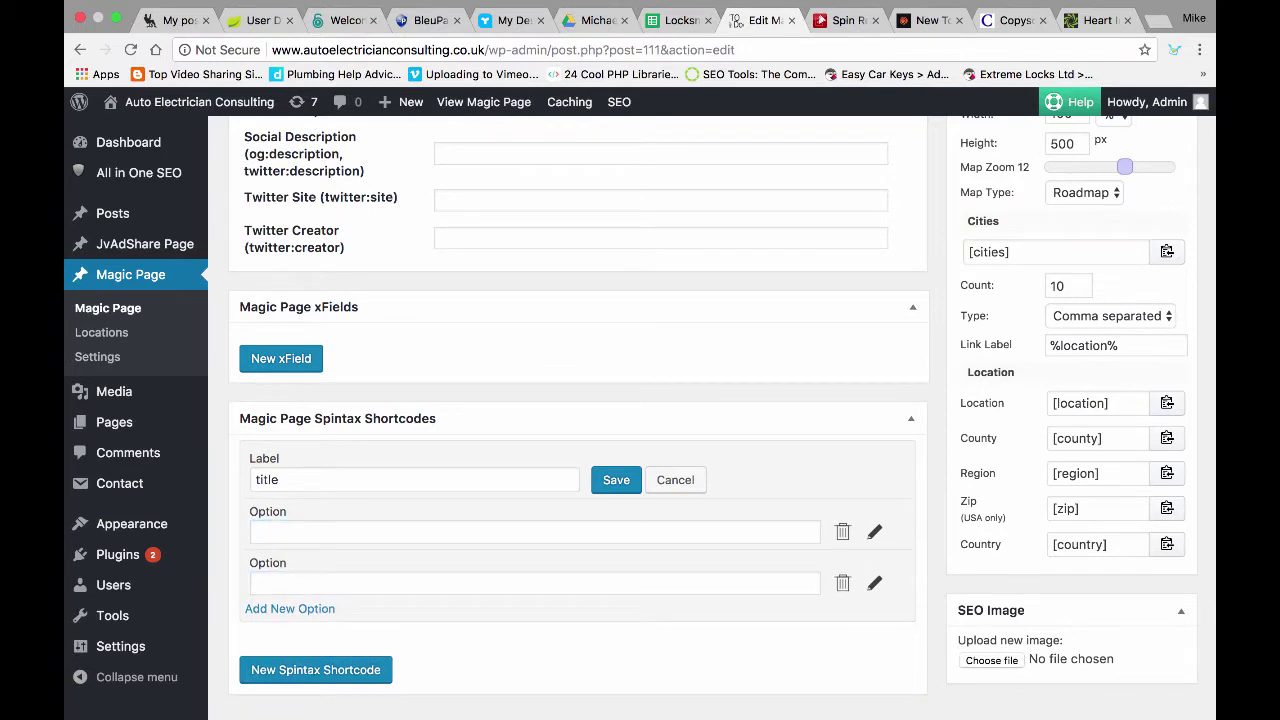
Step: Paste the copied meta title spintax into both options of the title shortcode
click(535, 531)
key(super+v)
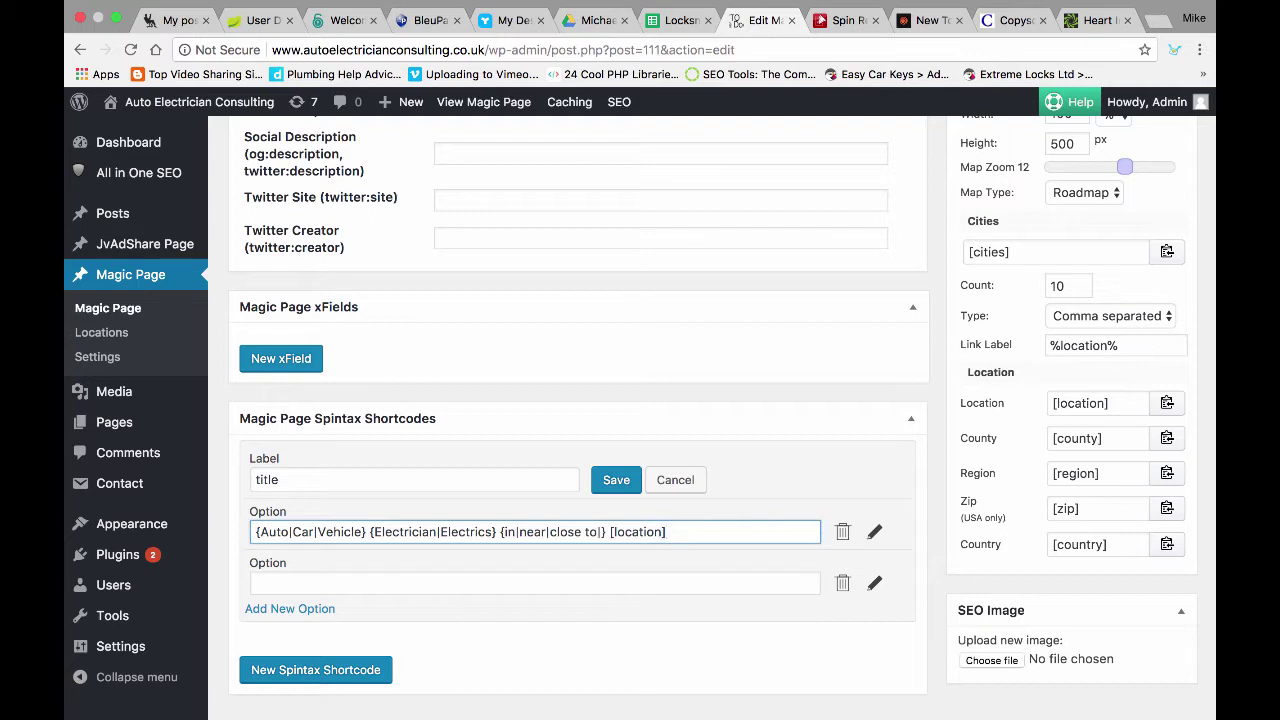
click(535, 583)
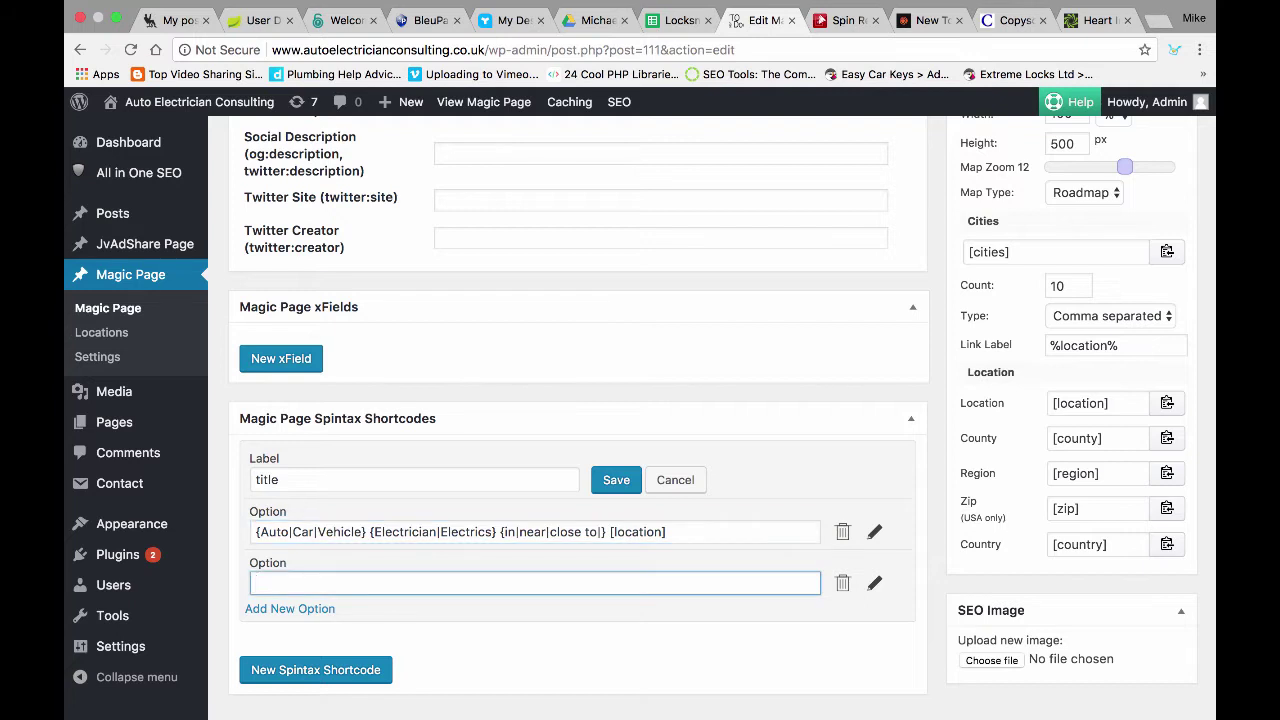
key(super+v)
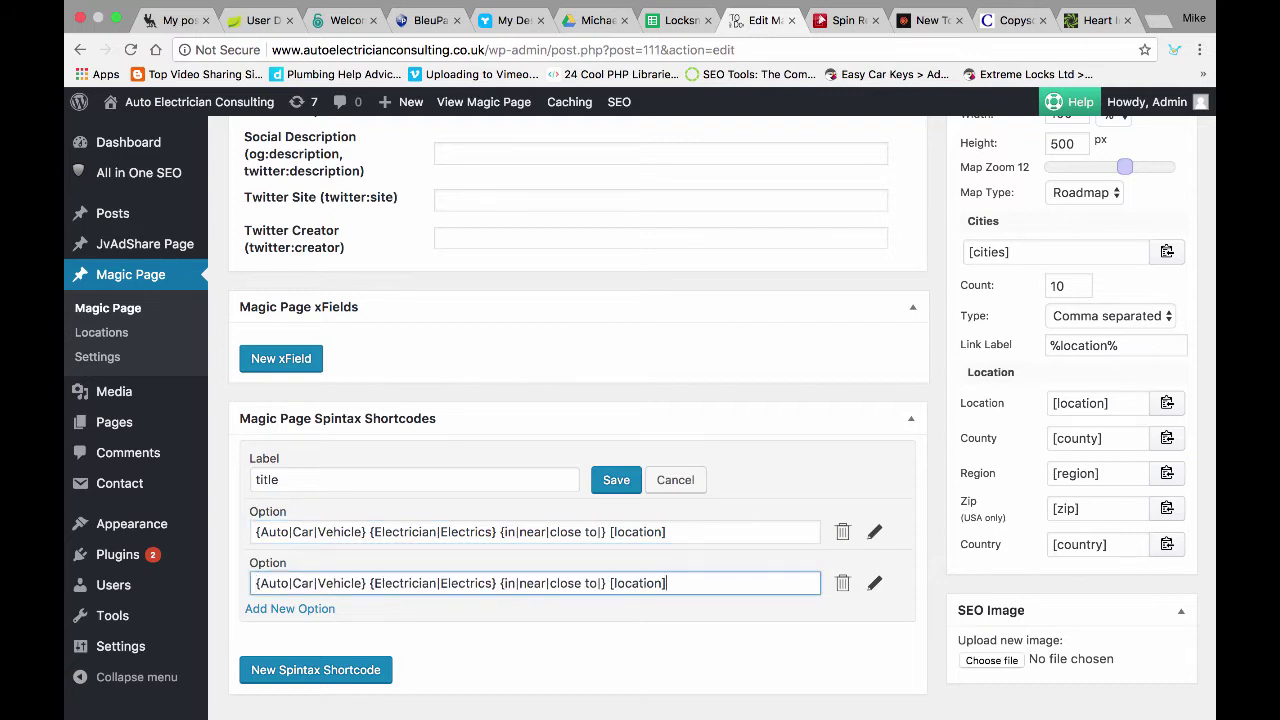
Step: Copy [location] from the end of the second option to its beginning, without a leading space
key(shift+Left)
key(shift+Left)
key(shift+Left)
key(shift+Left)
key(shift+Left)
key(shift+Left)
key(shift+Left)
key(shift+Left)
key(shift+Left)
key(shift+Left)
key(shift+Left)
key(super+c)
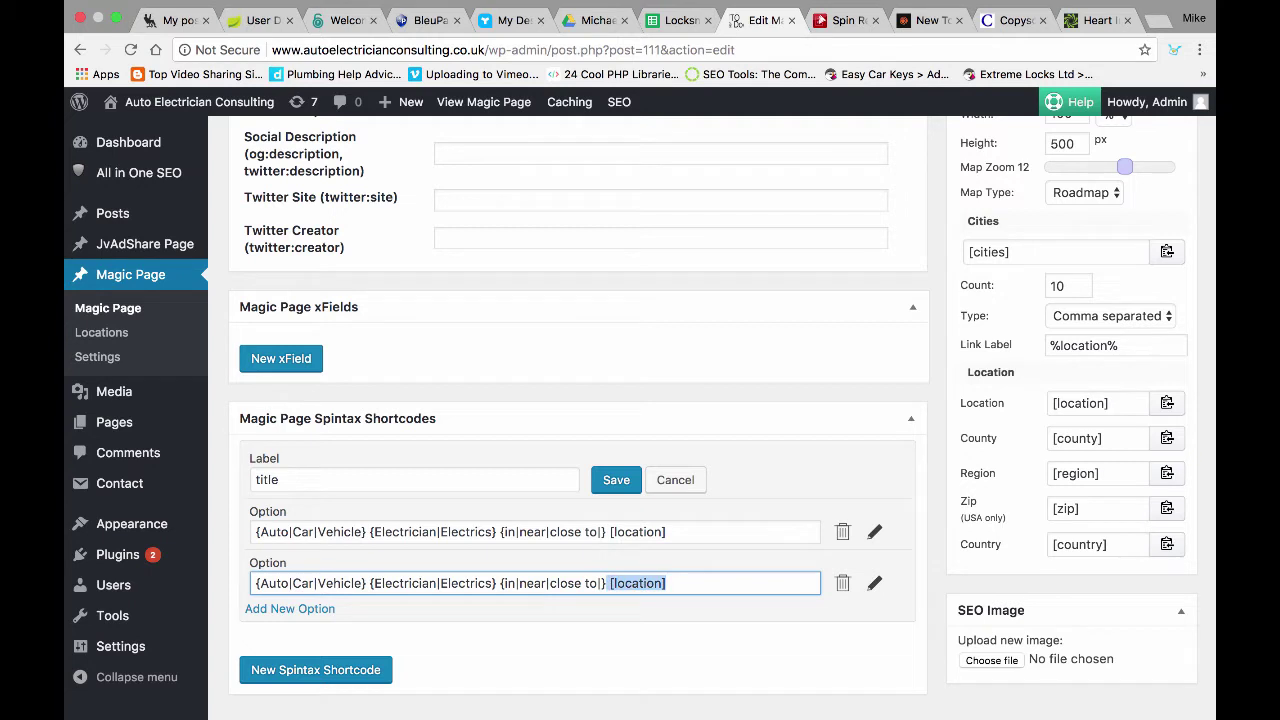
key(super+Left)
key(super+v)
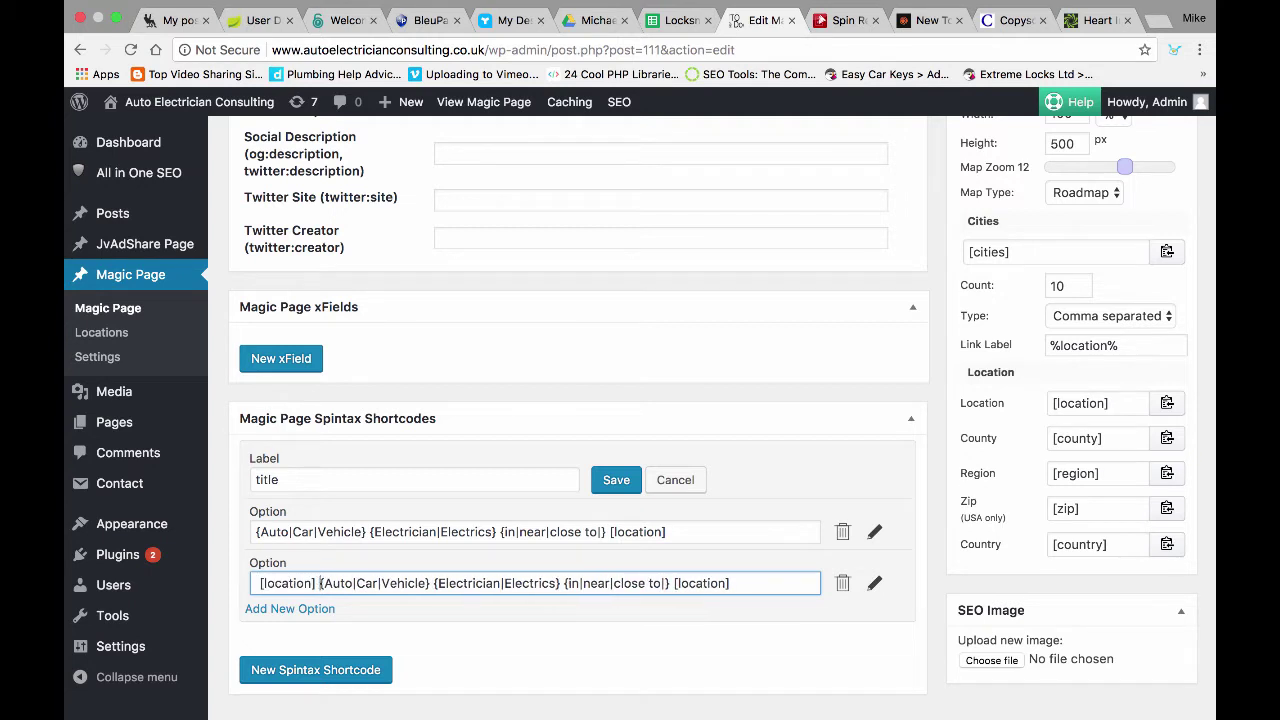
key(Delete)
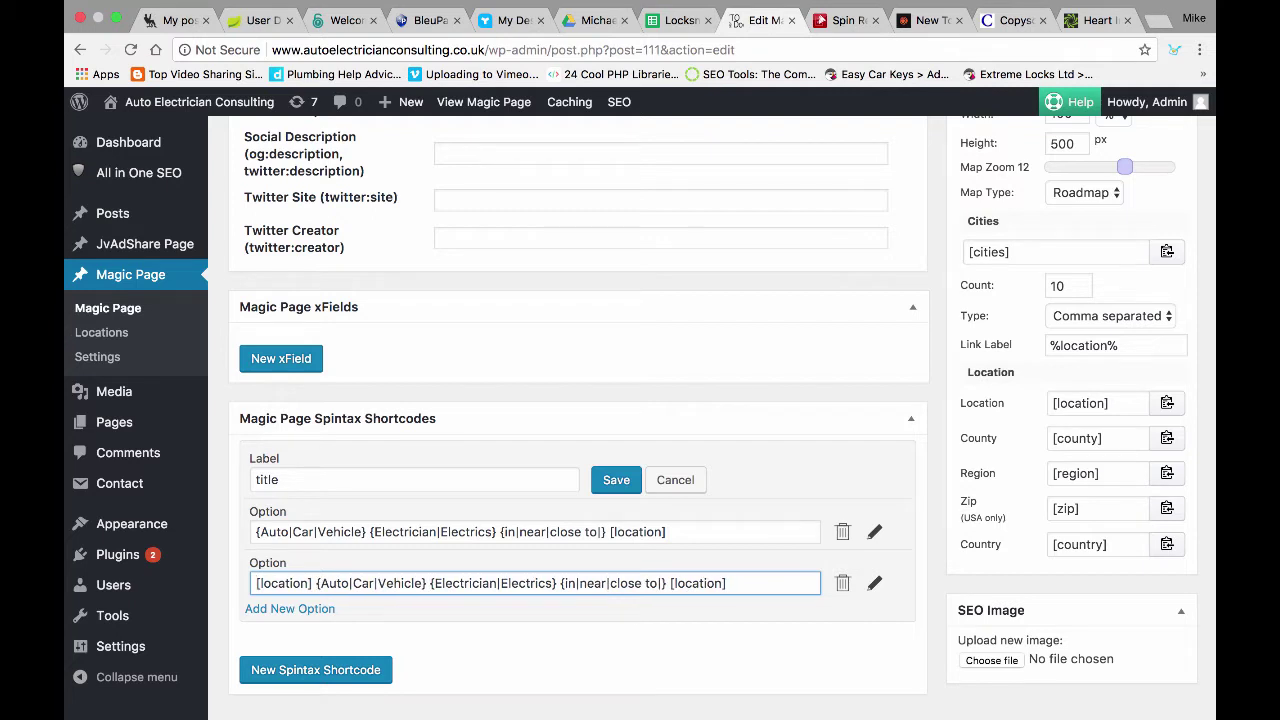
Step: Delete the {in|near|close to|} spintax from the second option
key(shift+Left)
key(shift+Left)
key(shift+Left)
key(shift+Left)
key(shift+Left)
key(shift+Left)
key(shift+Left)
key(shift+Left)
key(shift+Left)
key(shift+Left)
key(shift+Left)
key(shift+Left)
key(shift+Left)
key(shift+Left)
key(shift+Left)
key(shift+Left)
key(shift+Left)
key(shift+Left)
key(shift+Left)
key(BackSpace)
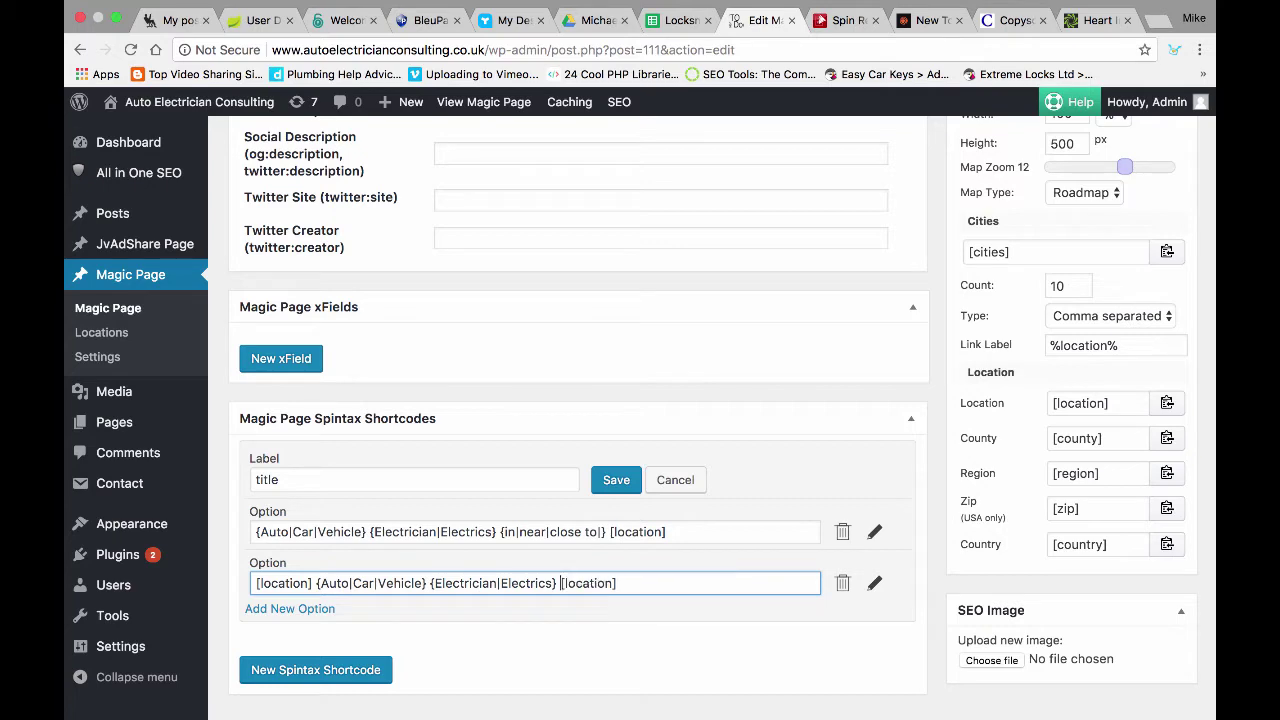
Step: Delete the trailing [location] so the second option ends after {Electrician|Electrics}
scroll(570, 400, down, 1)
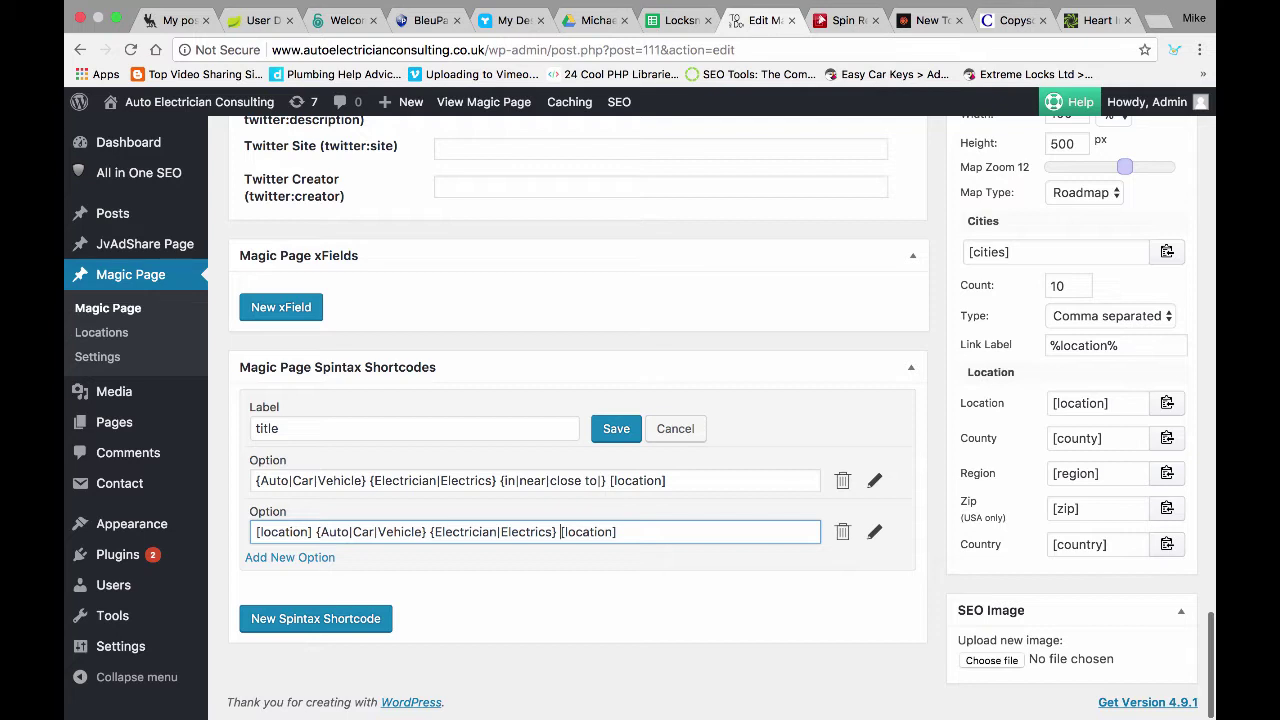
key(Delete)
key(Delete)
key(Delete)
key(Delete)
key(Delete)
key(Delete)
key(Delete)
key(Delete)
key(Delete)
key(Delete)
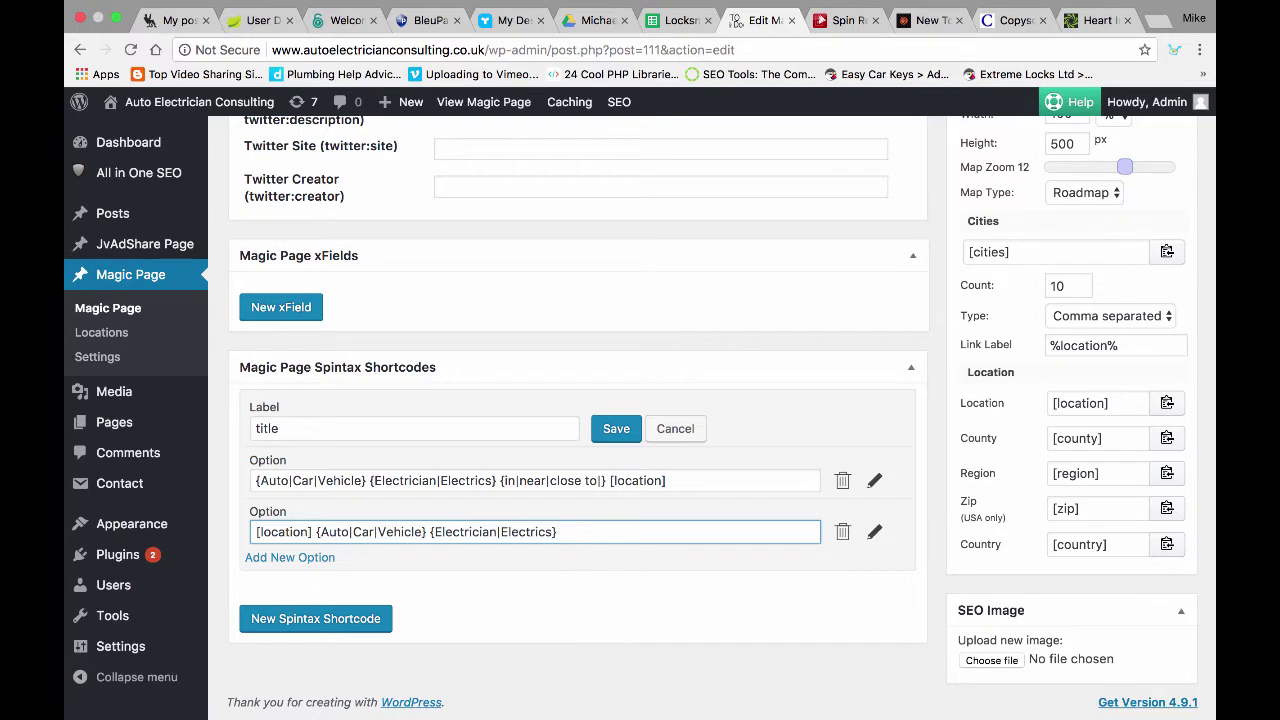
Step: Add a third option to the title shortcode reading "Emergency [location] Electrician for Cars"
click(290, 557)
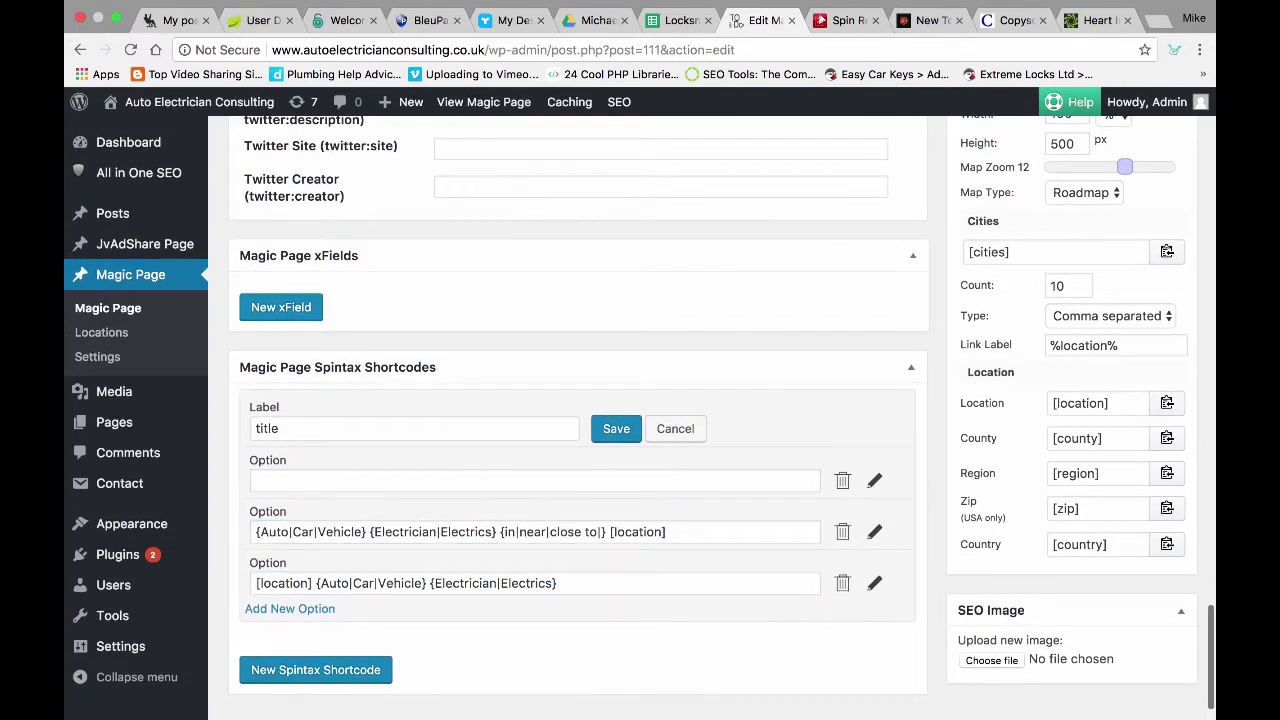
click(300, 481)
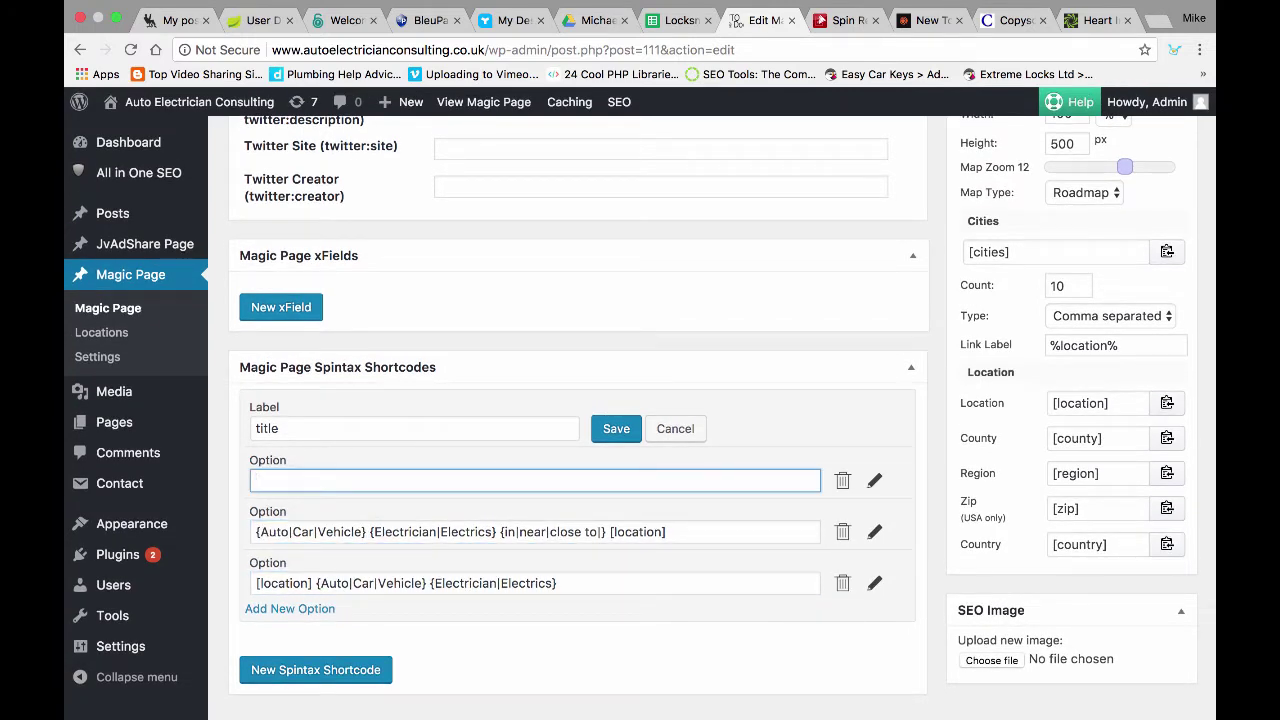
text(Emergency A)
key(BackSpace)
text([location])
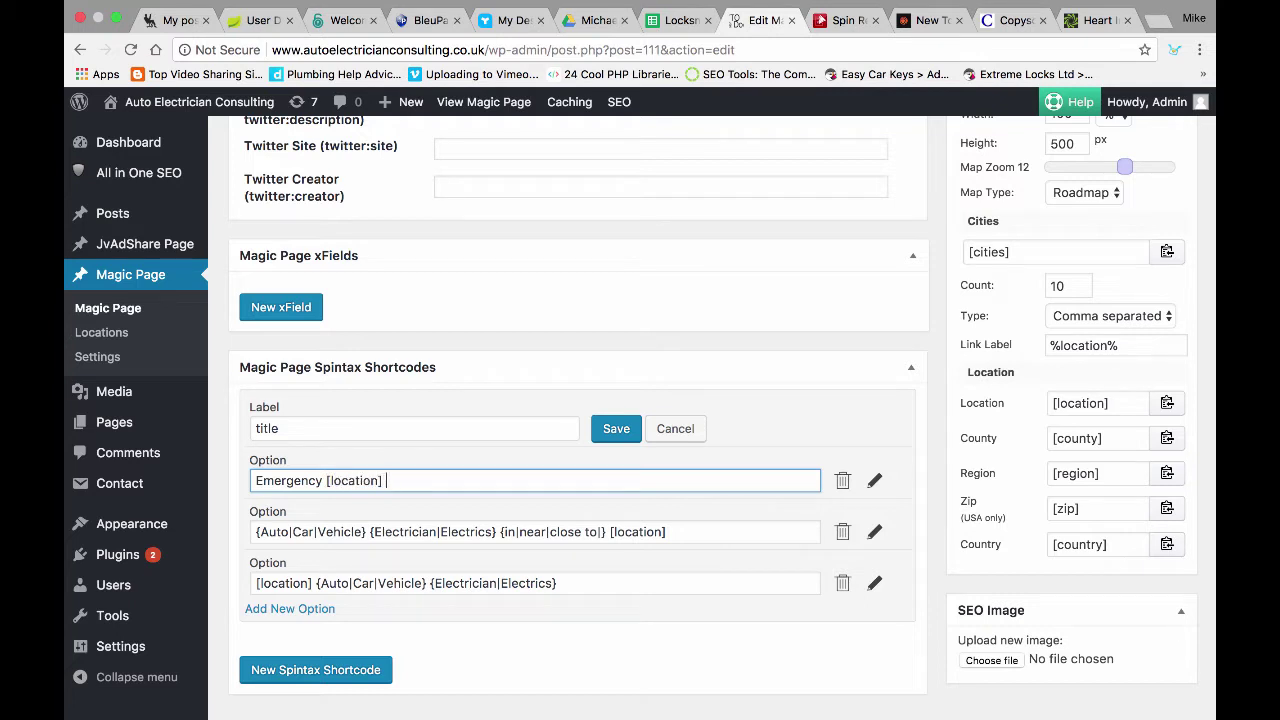
text( Electricia)
text(n )
text(for)
text( Cars)
Step: Turn the word "Emergency" in the new option into the spintax {Emergency|Crisis|Rapid|} with an empty last choice
text({)
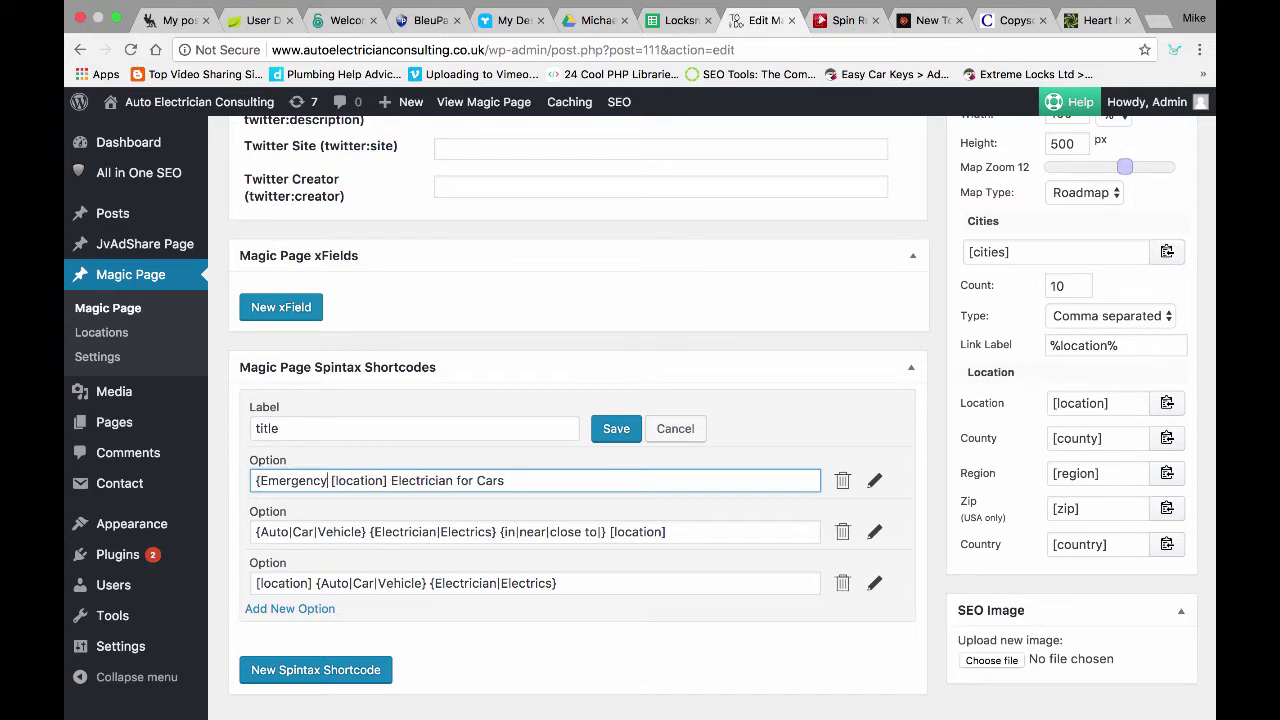
text(})
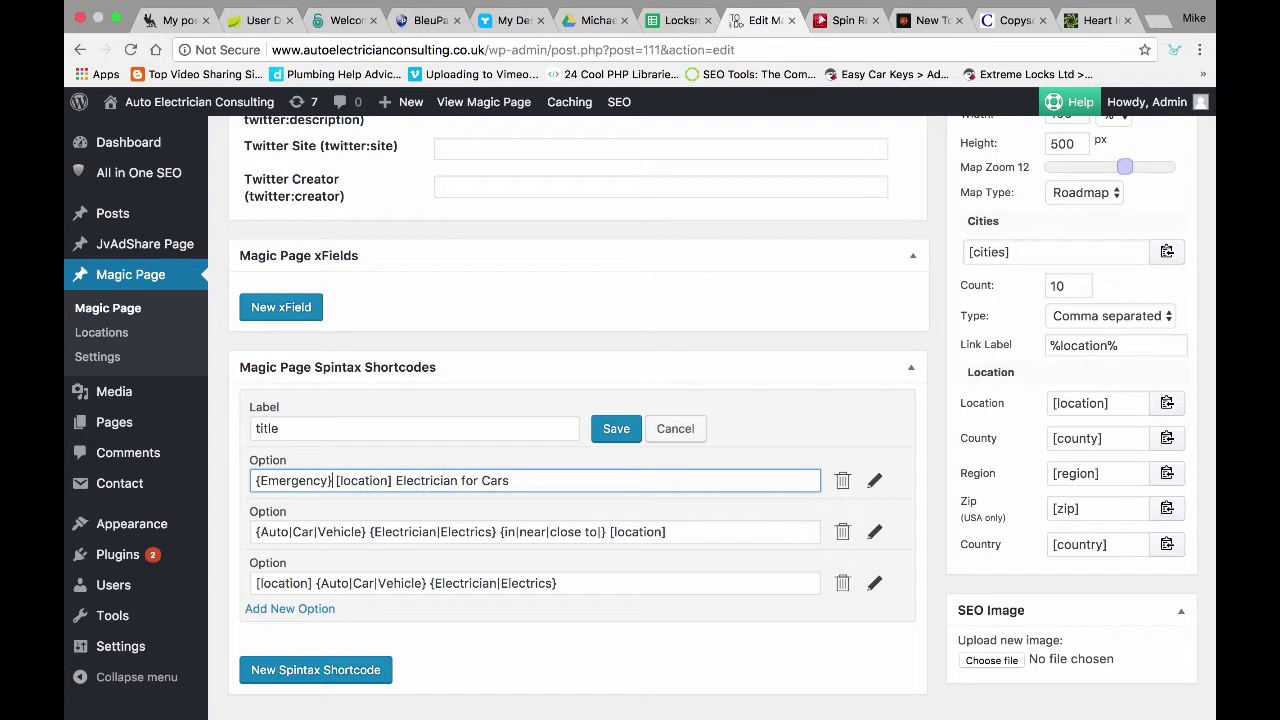
mouse_move(511, 700)
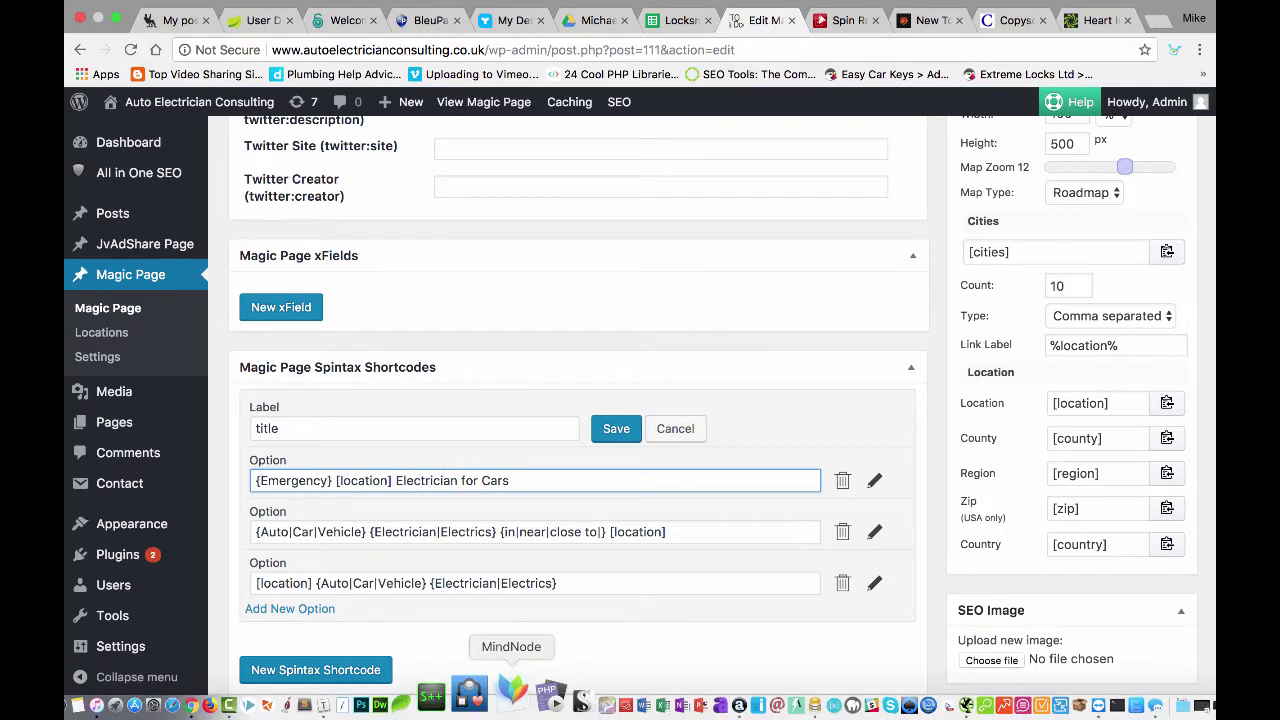
text(|)
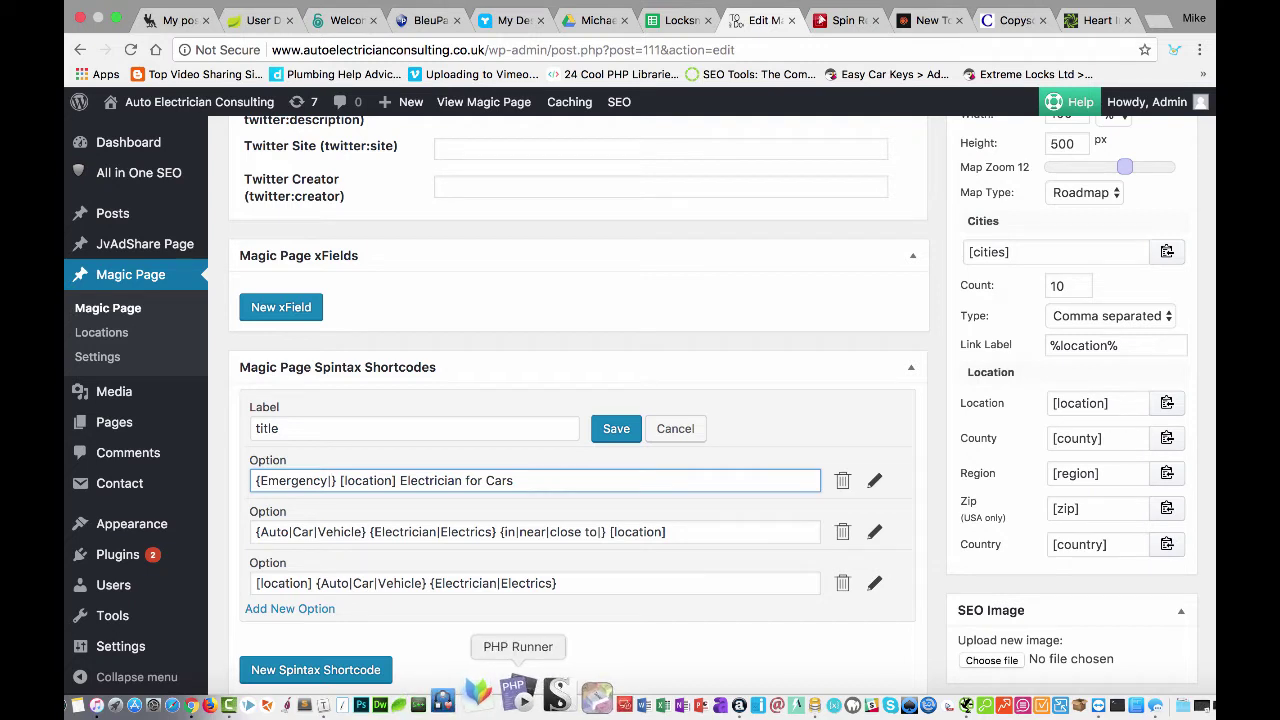
text(Crisis)
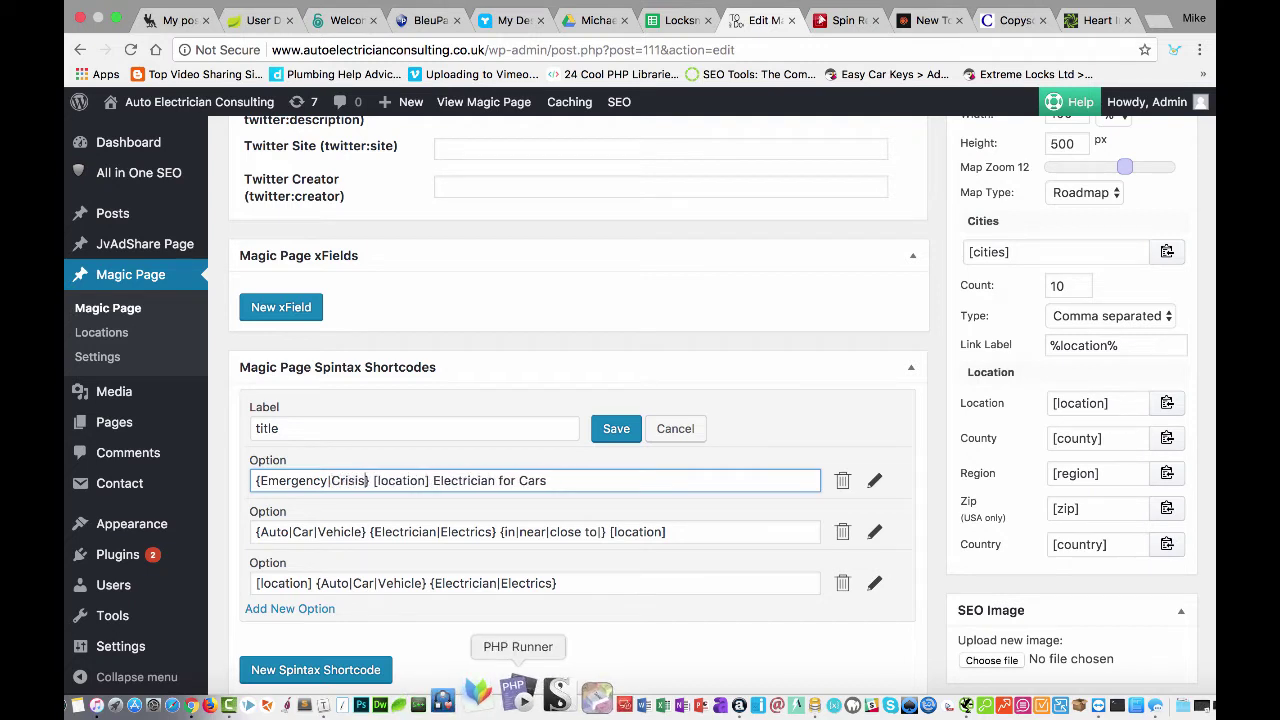
text(|)
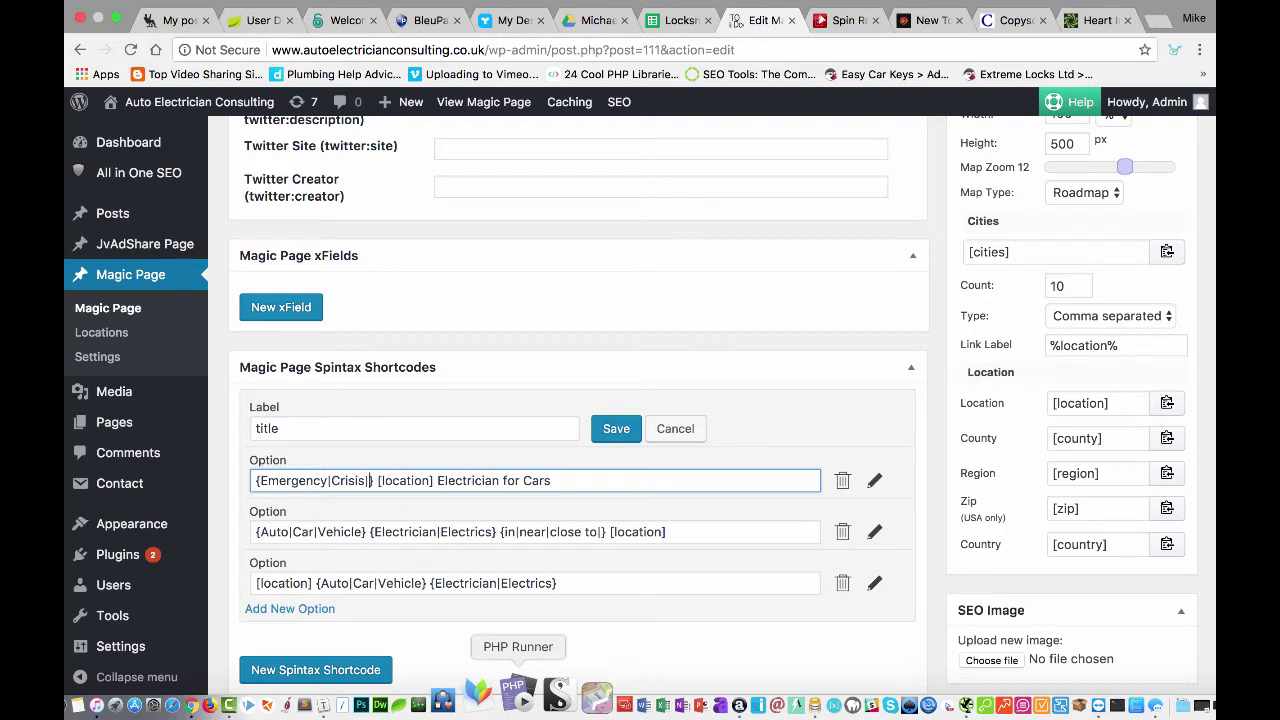
text(Rapid|)
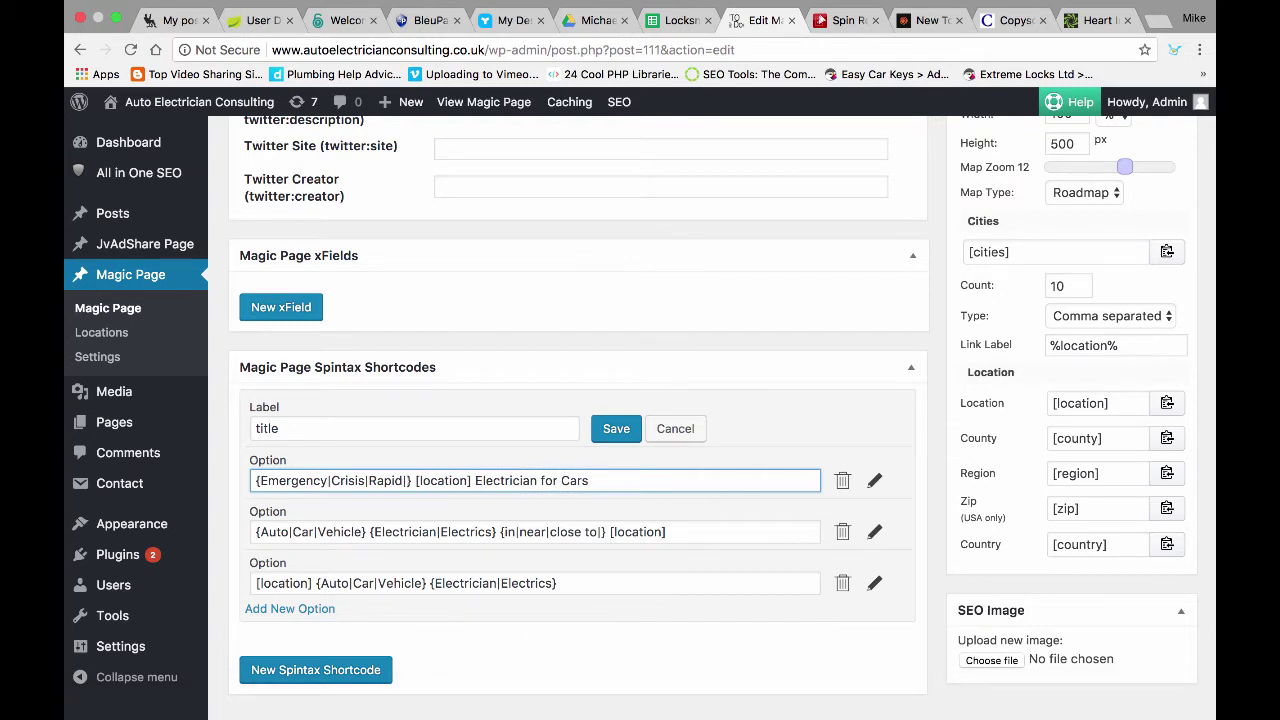
Step: Turn the word "Electrician" in the new option into the spintax {Electrician|Electrics}
text({)
key(alt+shift+Right)
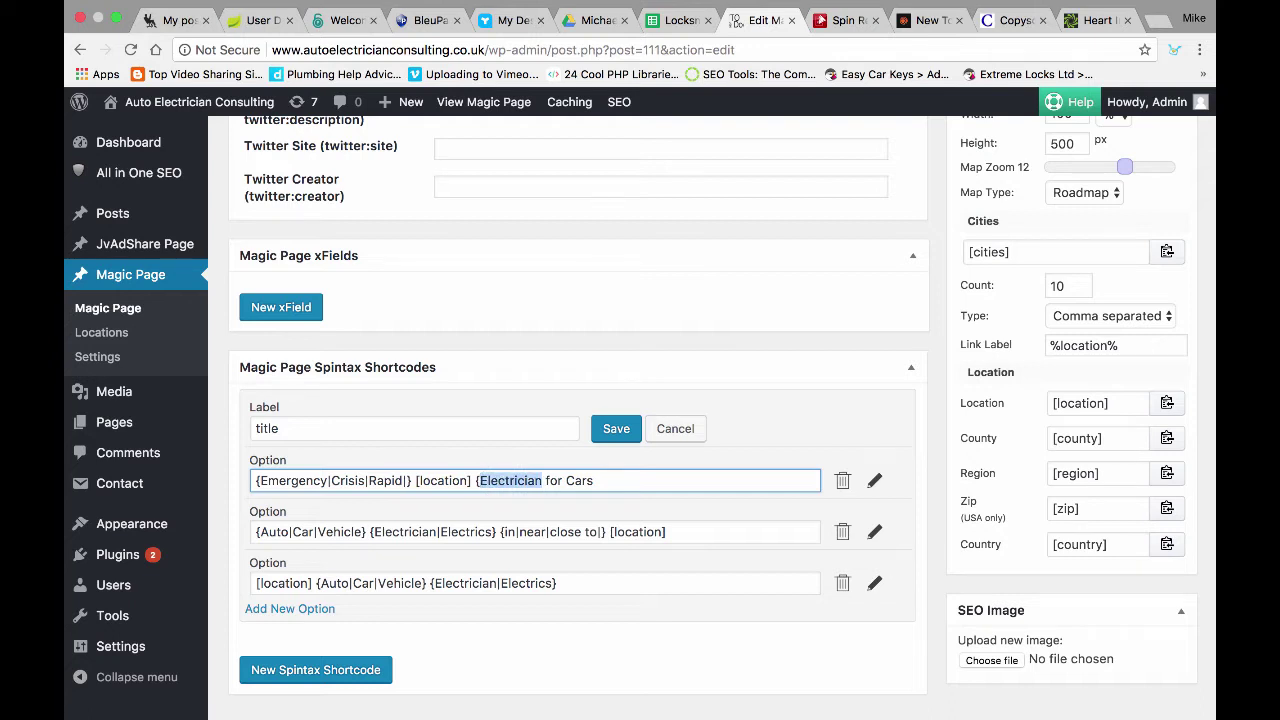
key(Right)
text(|)
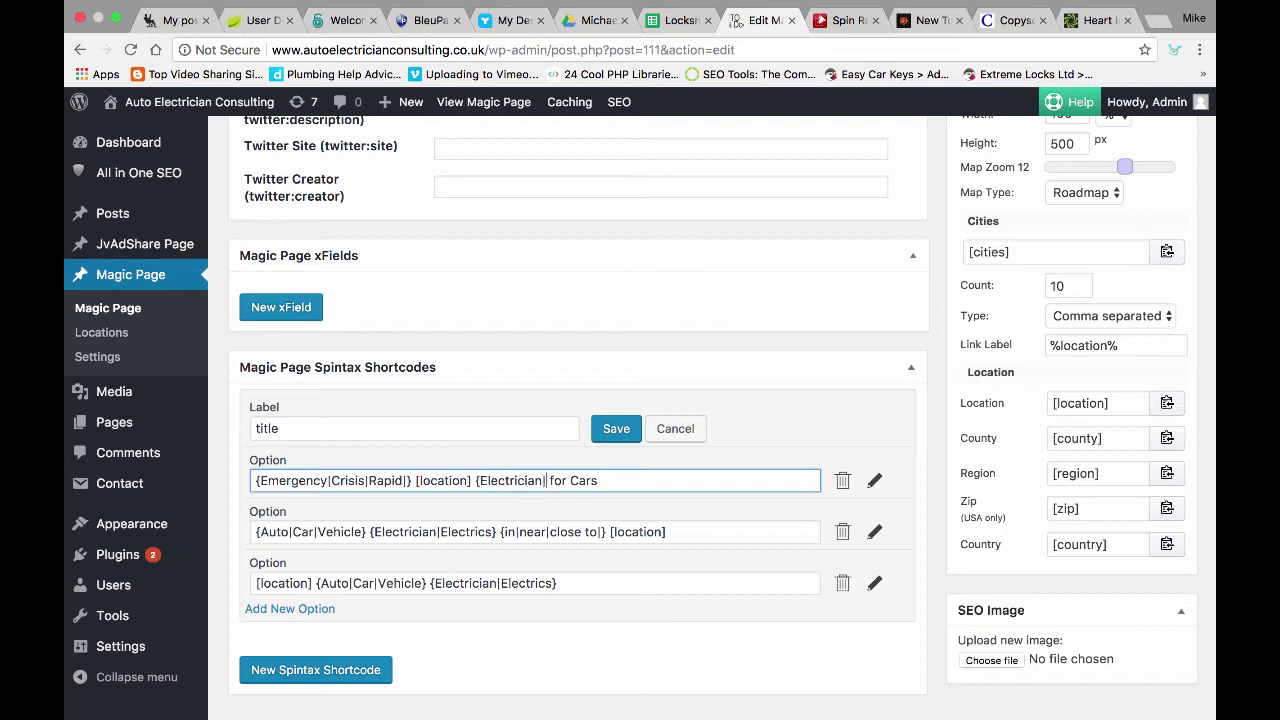
text(Electrics)
text(|)
key(BackSpace)
text(} {)
Step: Turn the word "for" in the new option into the spintax {for|who work on}
key(Right)
text(|)
key(BackSpace)
text(} {for|)
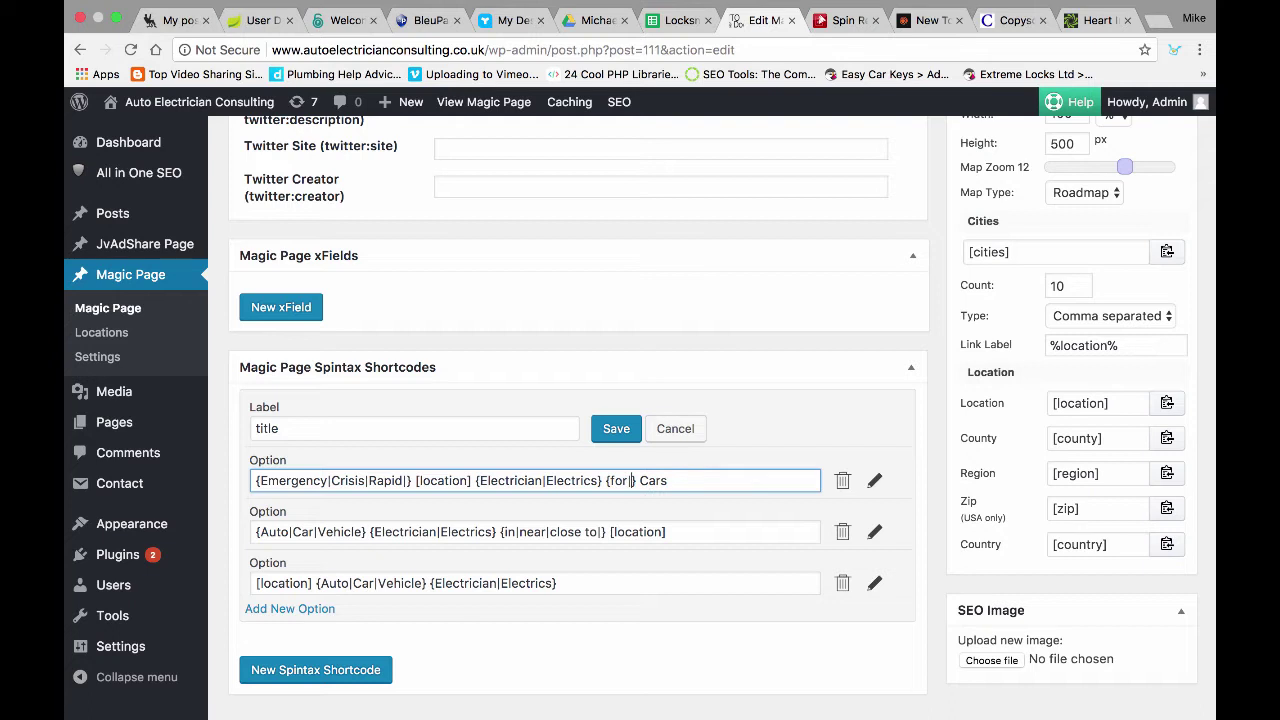
text(Who)
key(BackSpace)
key(BackSpace)
key(BackSpace)
key(BackSpace)
key(BackSpace)
text(|)
text(who work on)
text(|)
key(BackSpace)
Step: Turn the word "Cars" in the new option into the spintax {Cars|Autos|Vehicles} and close the title shortcode's editing form
text({Cars|Auto)
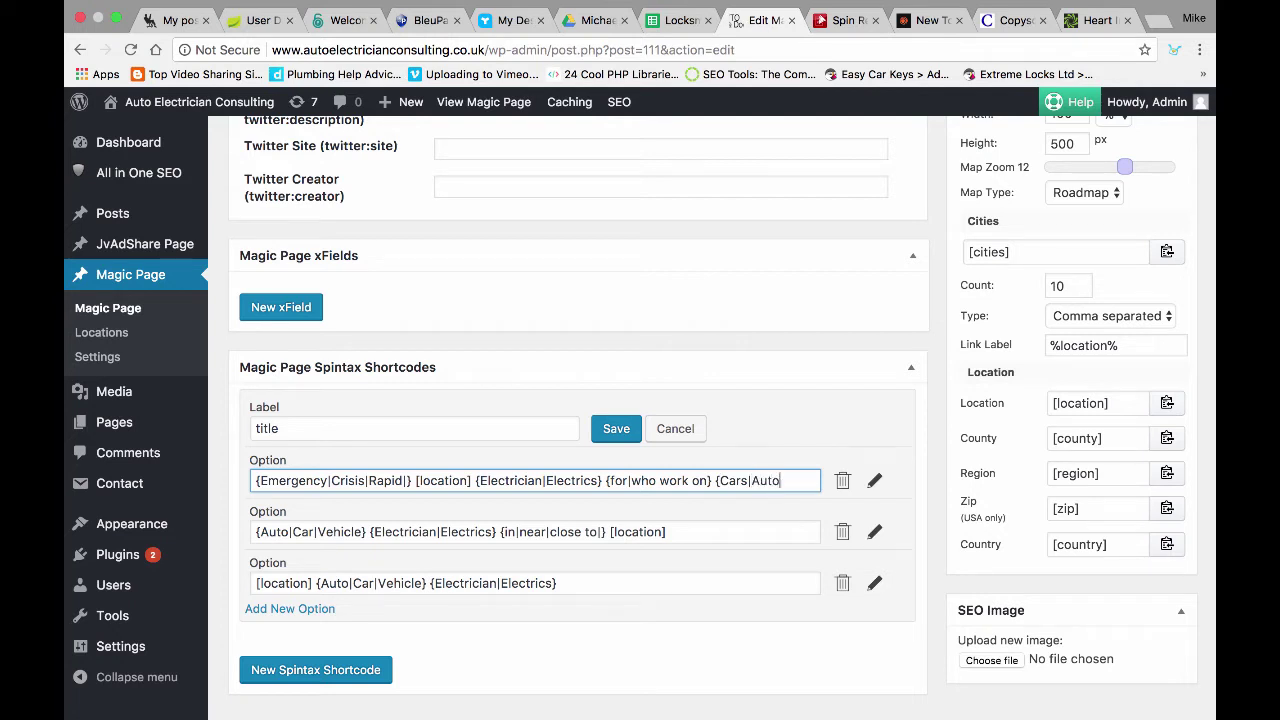
text(s|Vehicles)
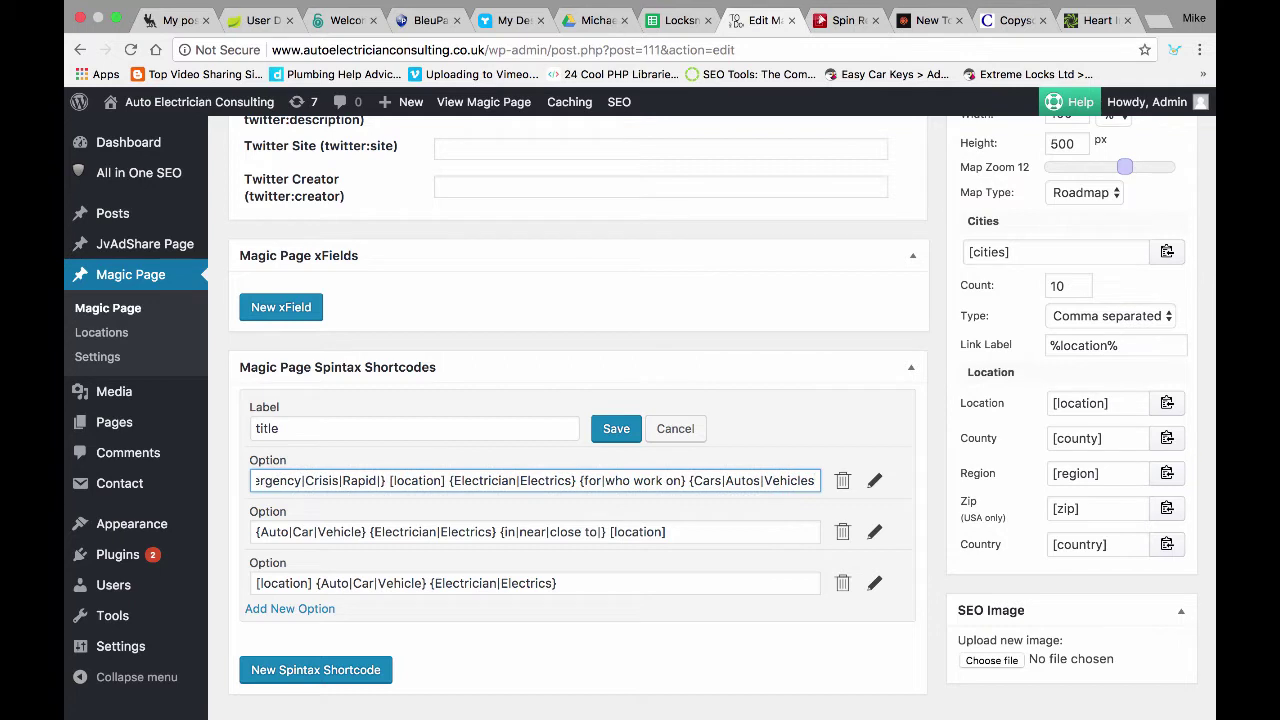
text(})
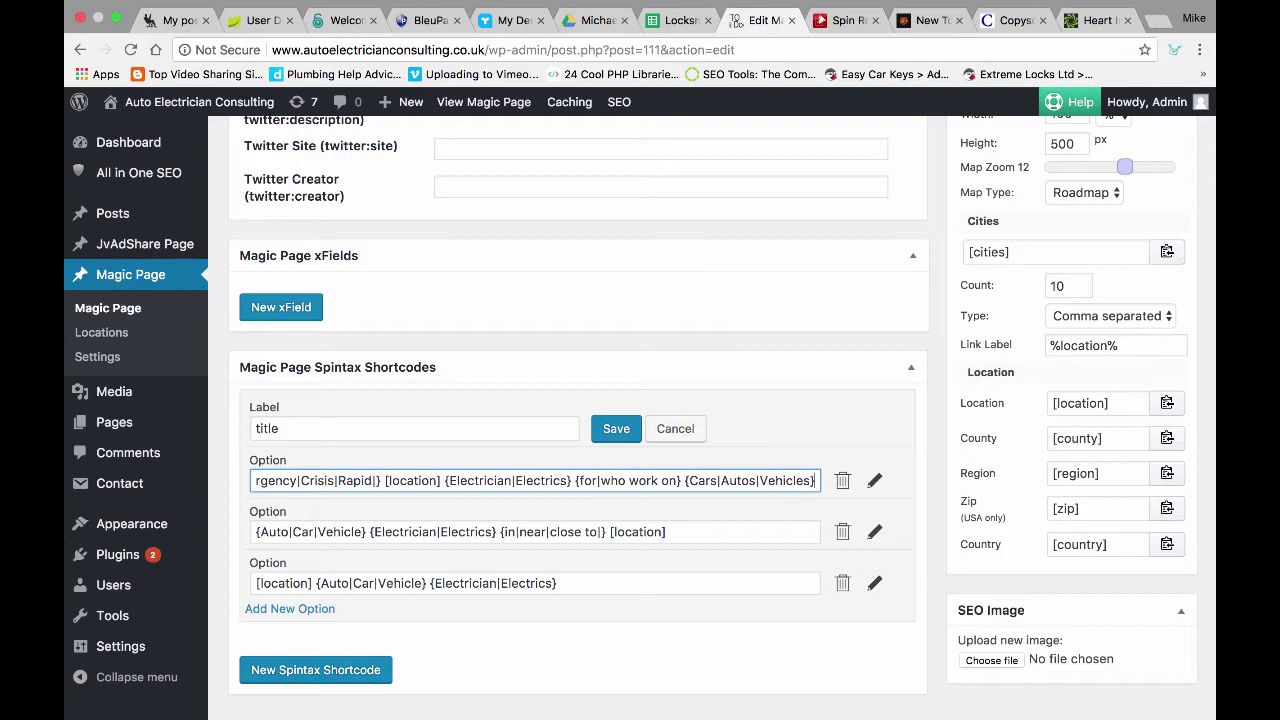
key(ctrl+Left)
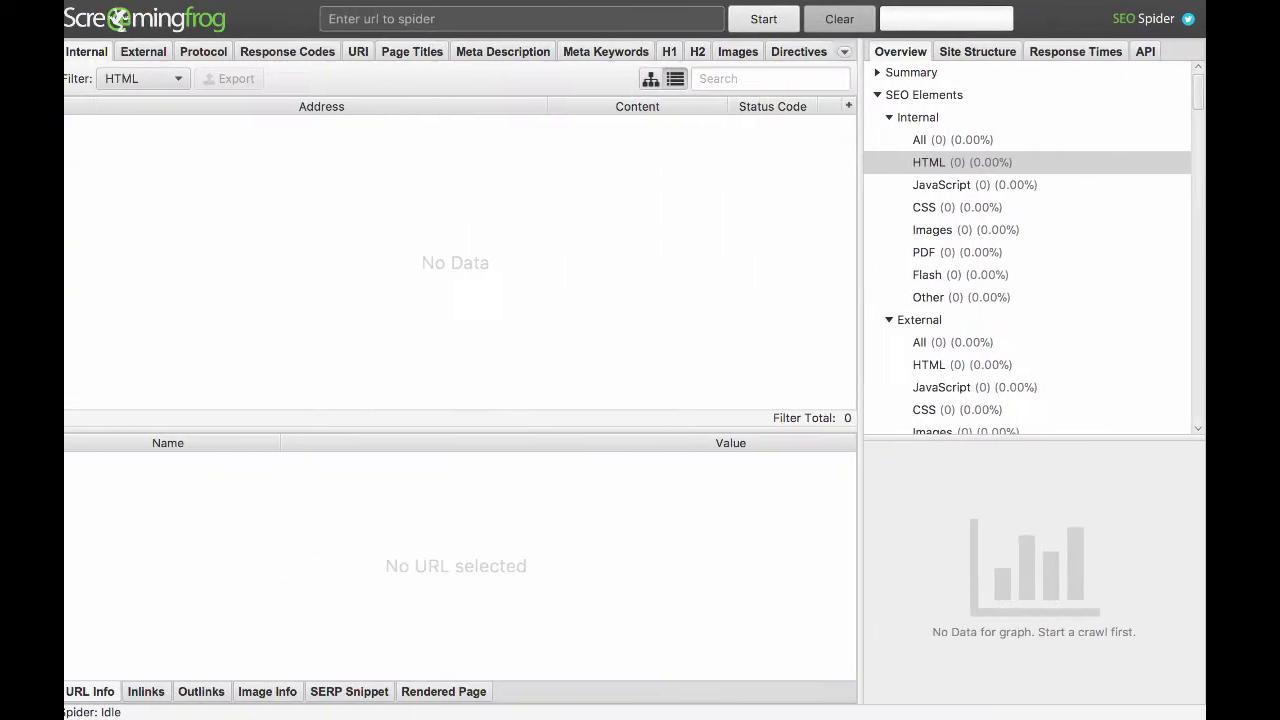
key(ctrl+Right)
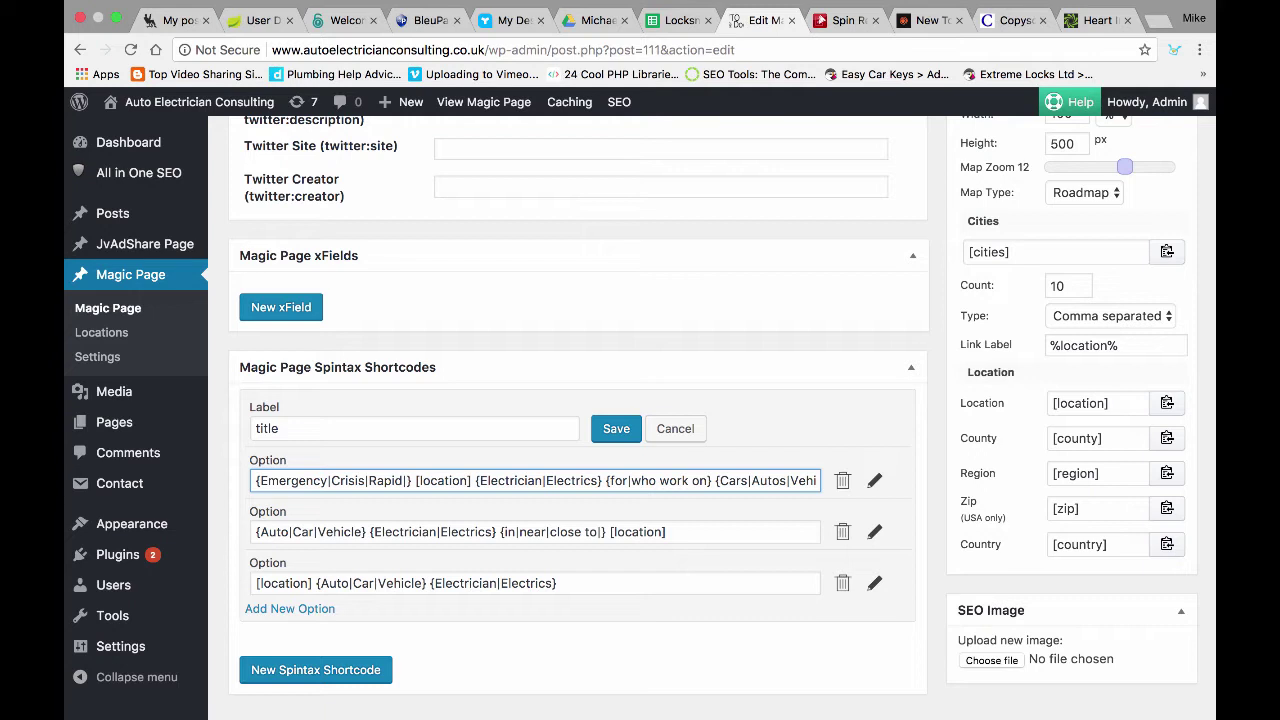
click(675, 428)
scroll(577, 400, up, 5)
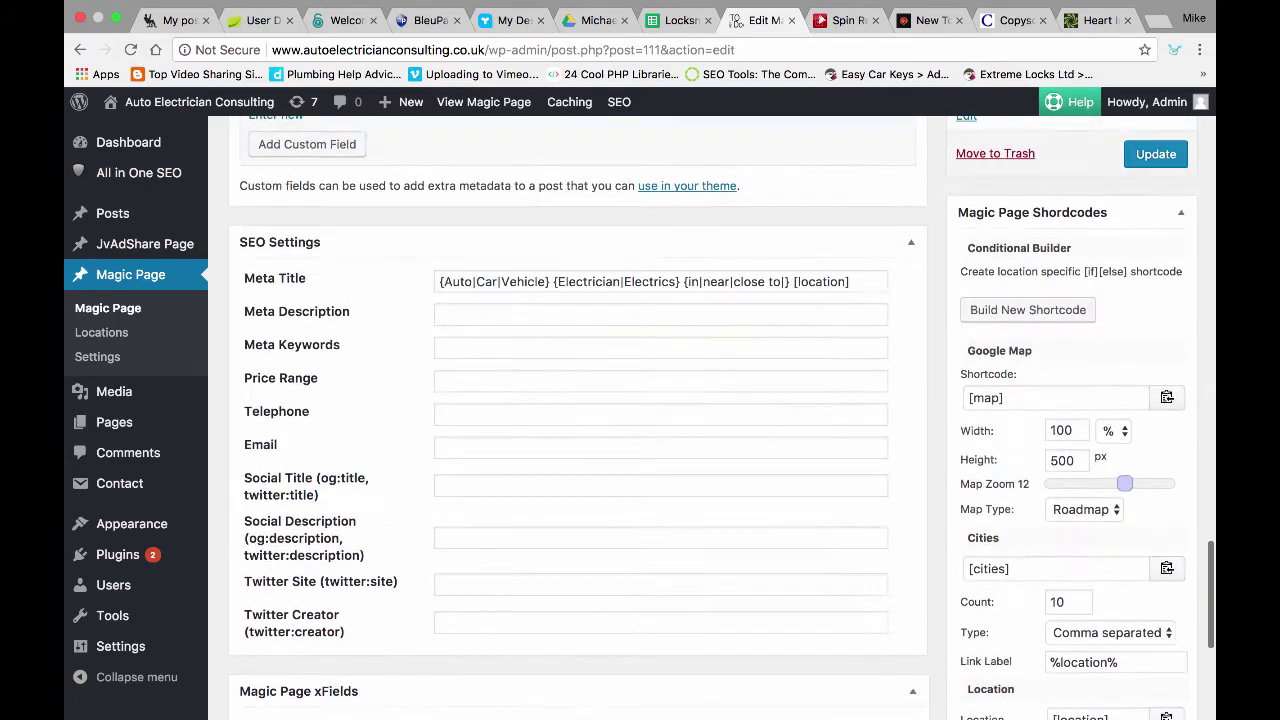
scroll(577, 400, down, 5)
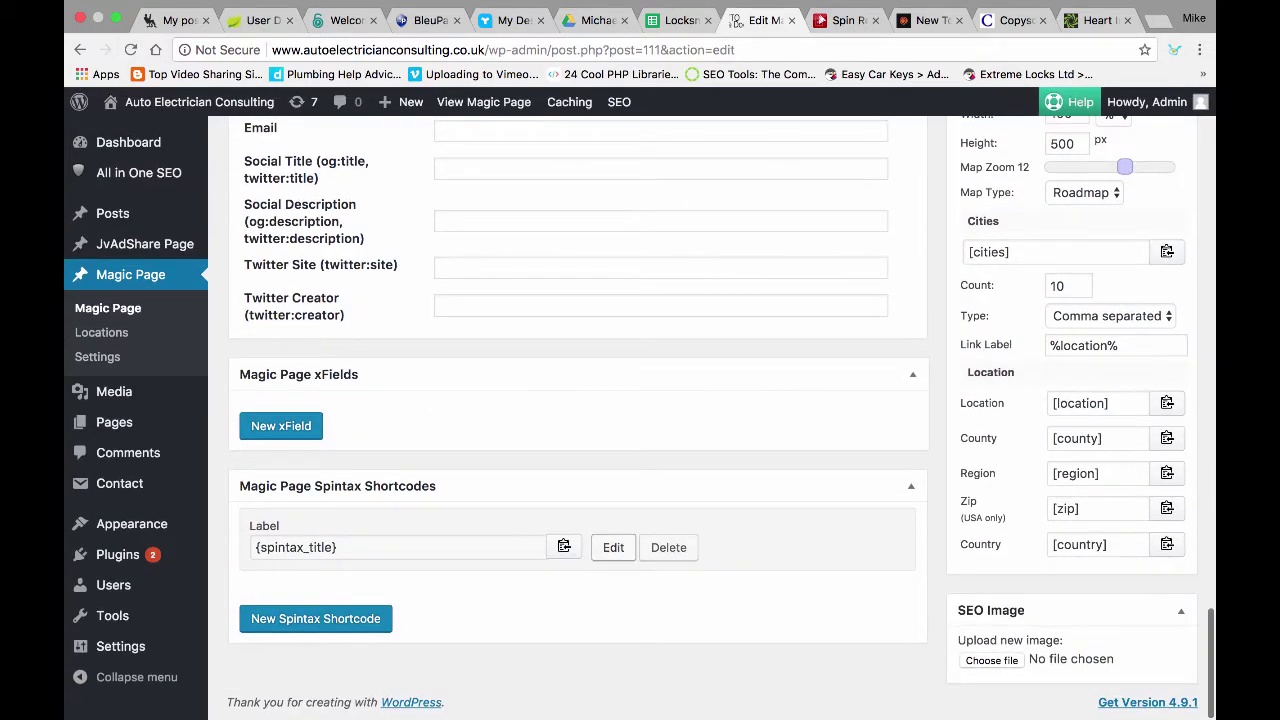
Step: Reopen the title spintax shortcode and view its first option in the rich text editor before returning it to the plain field
click(613, 538)
scroll(577, 400, down, 3)
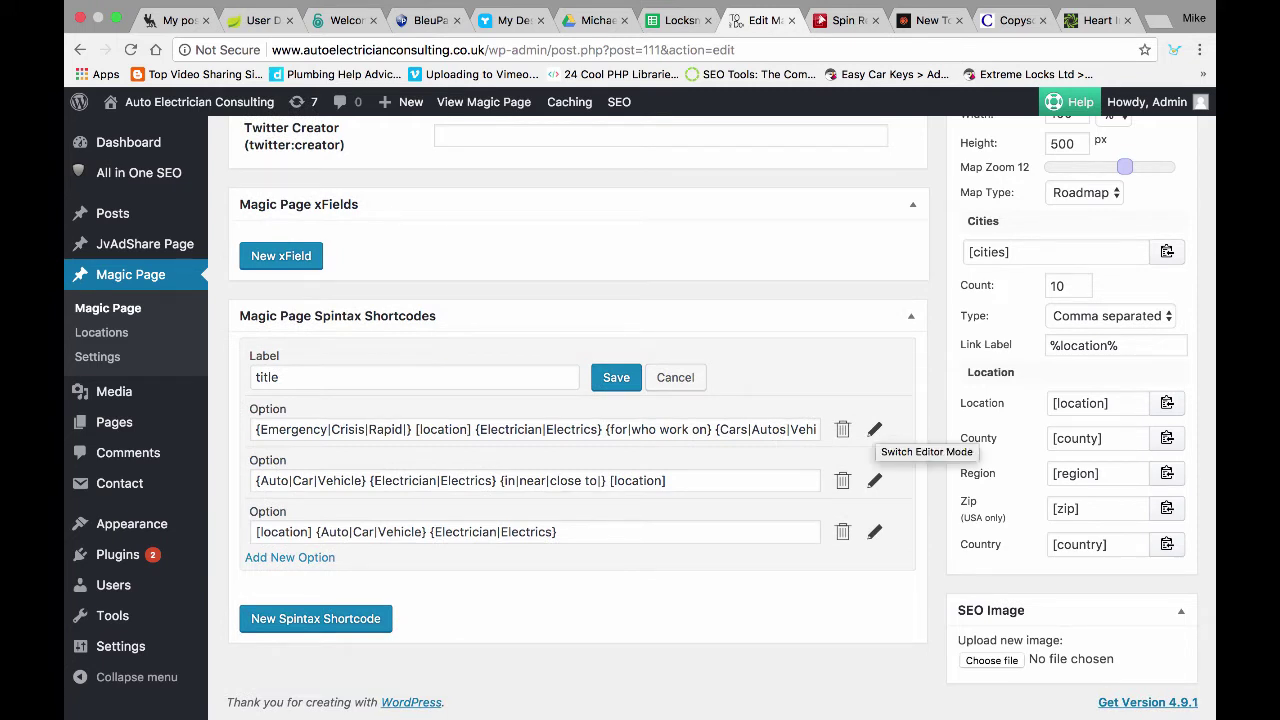
click(875, 429)
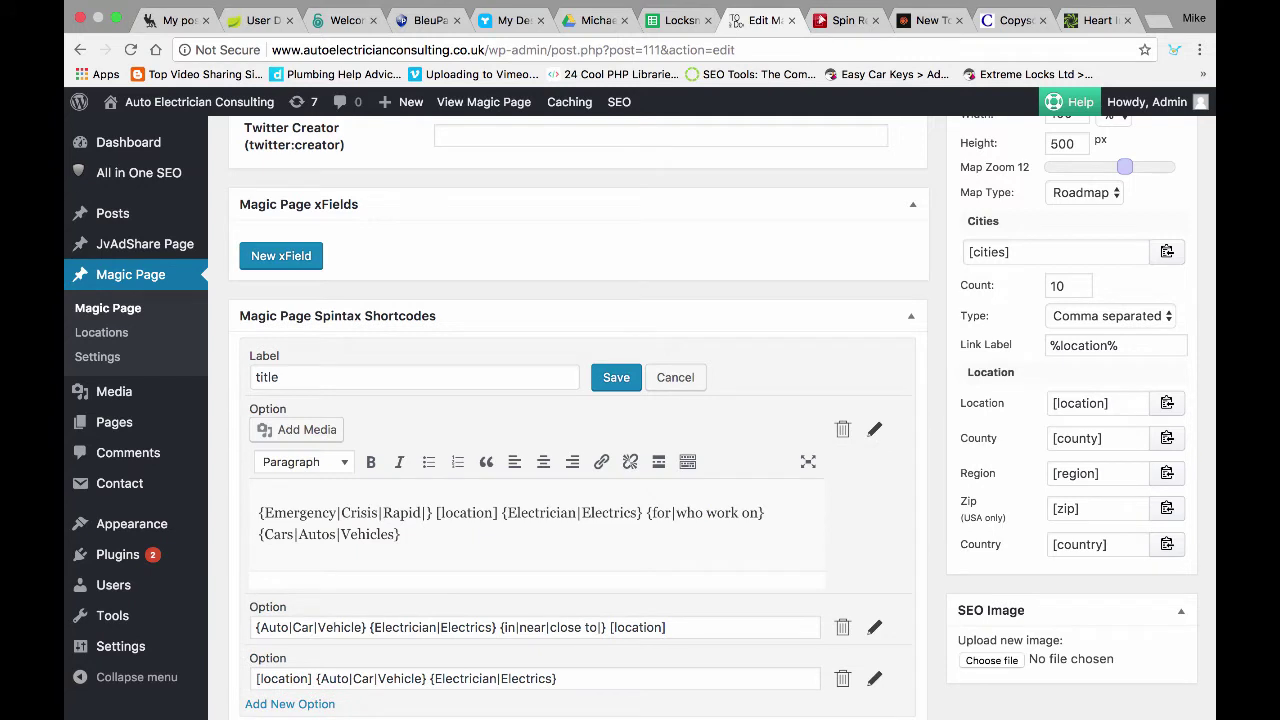
key(super+a)
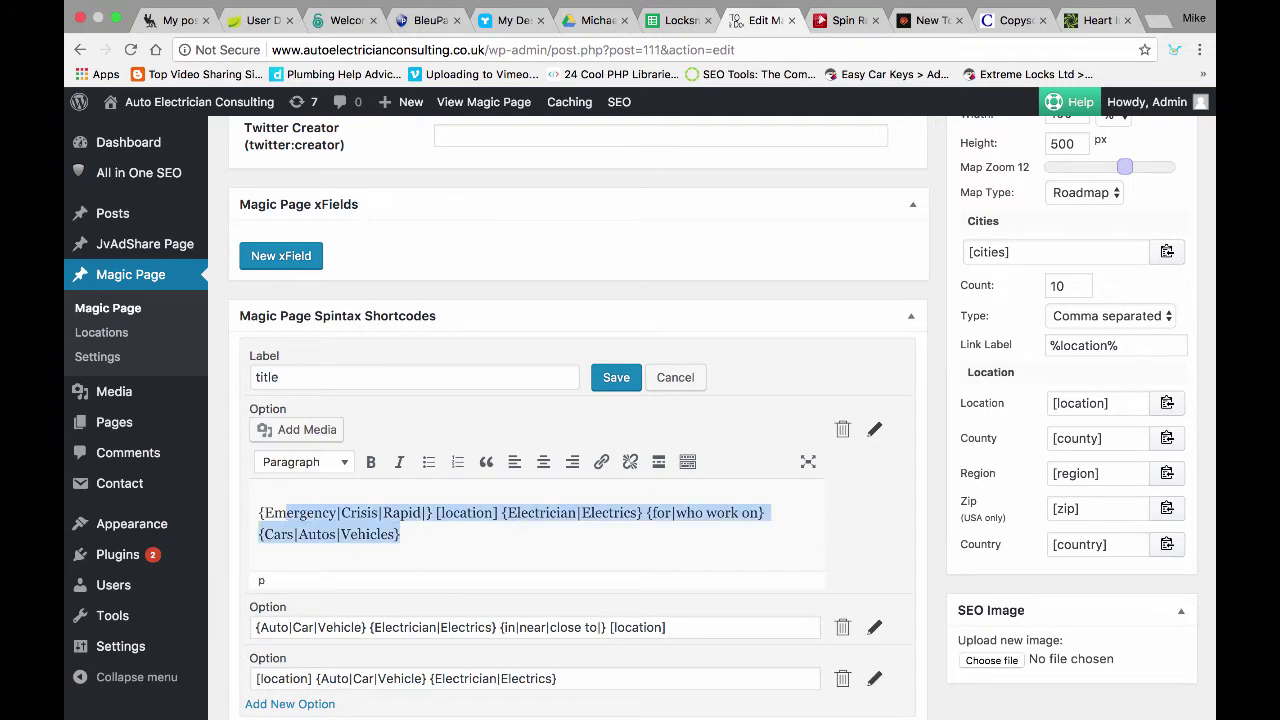
scroll(568, 420, down, 2)
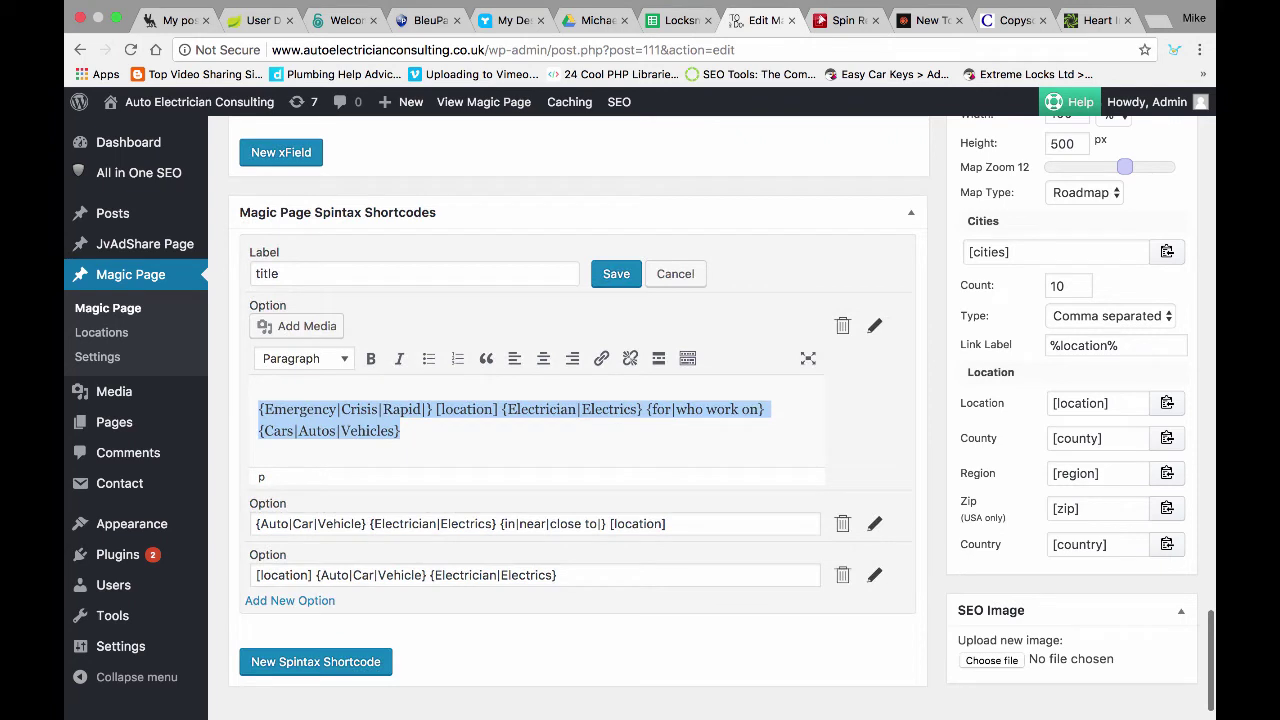
click(500, 431)
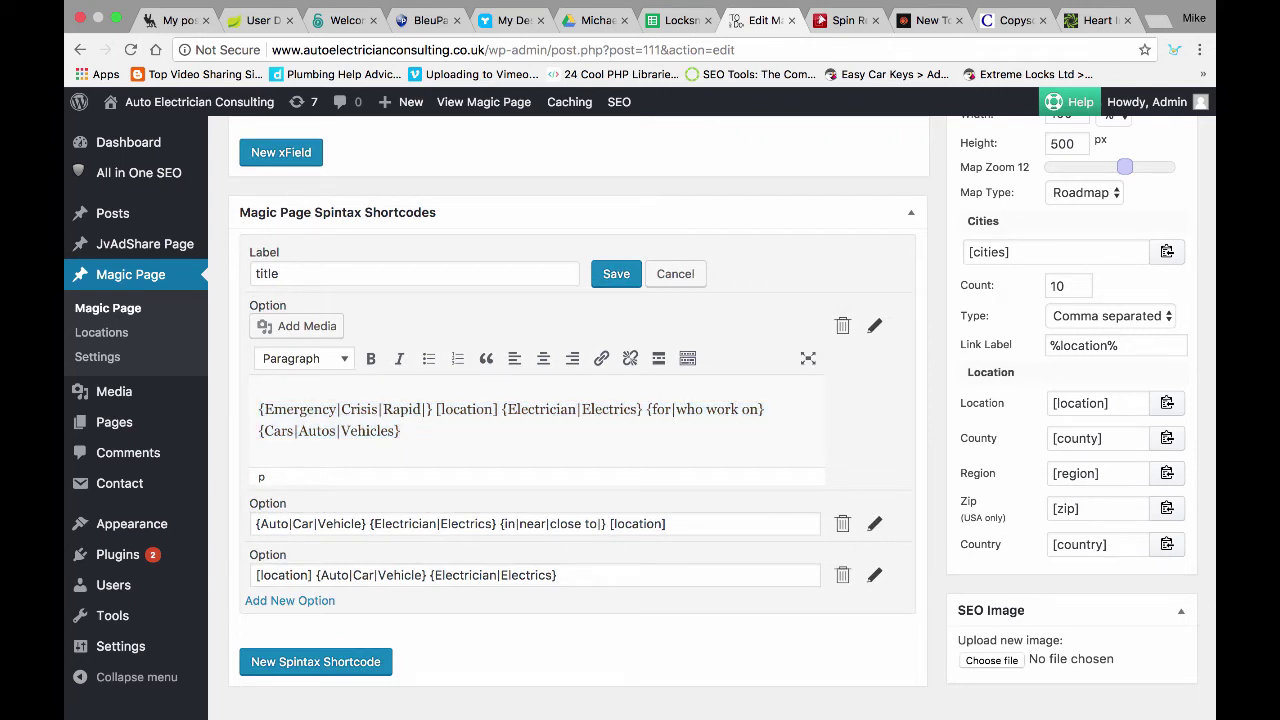
click(875, 326)
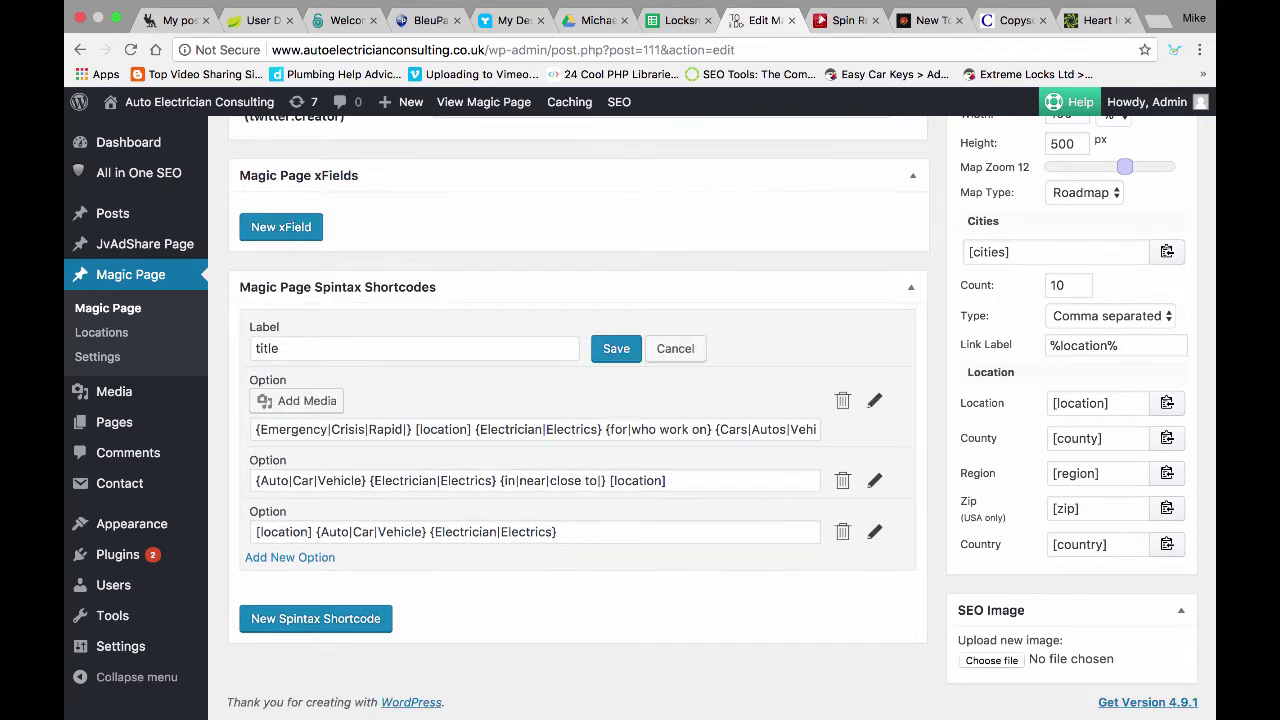
Step: View the second option in the rich text editor, return it to the plain field, and save the title shortcode
click(875, 480)
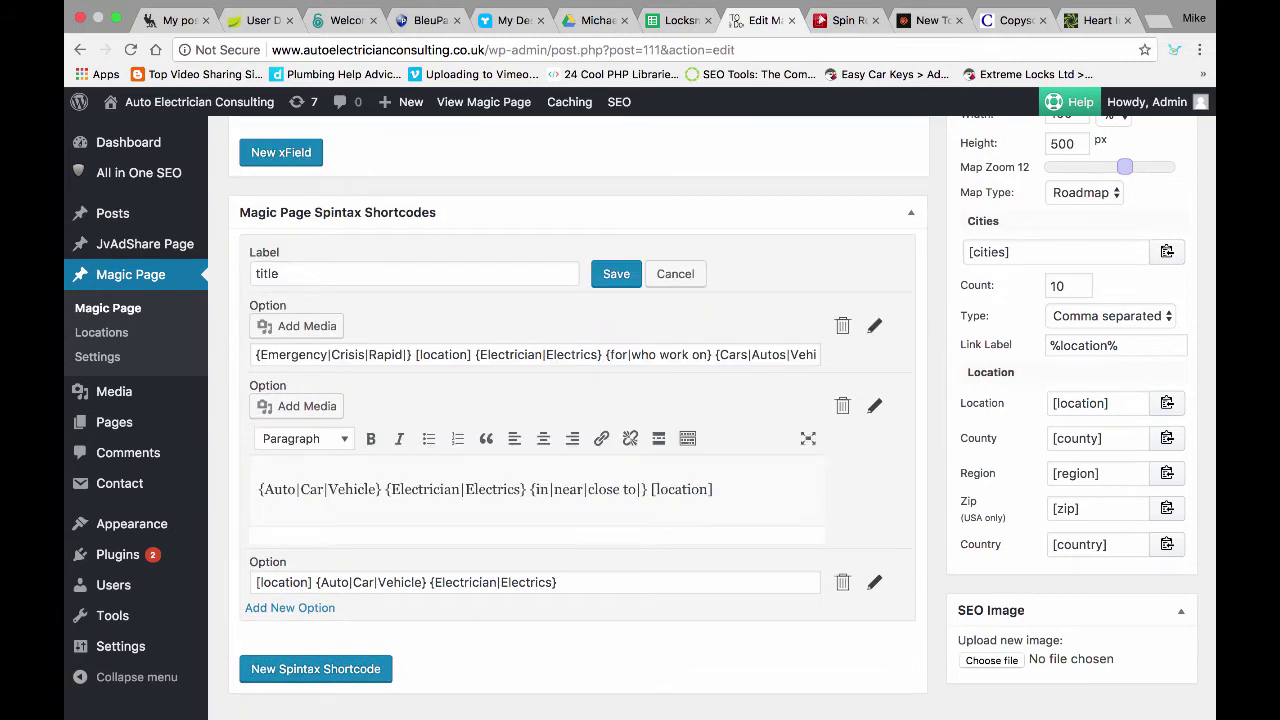
click(875, 406)
click(616, 320)
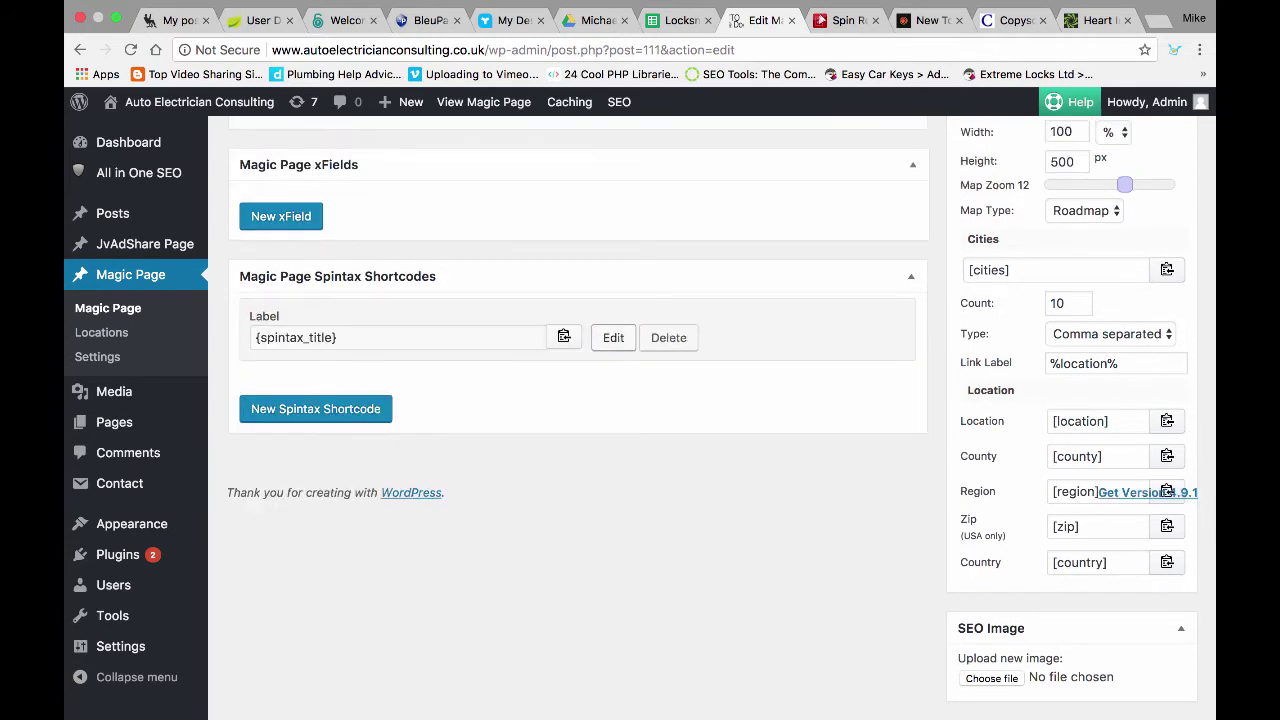
Step: Copy the {spintax_title} shortcode and replace the Meta Title in the SEO Settings with it
click(563, 337)
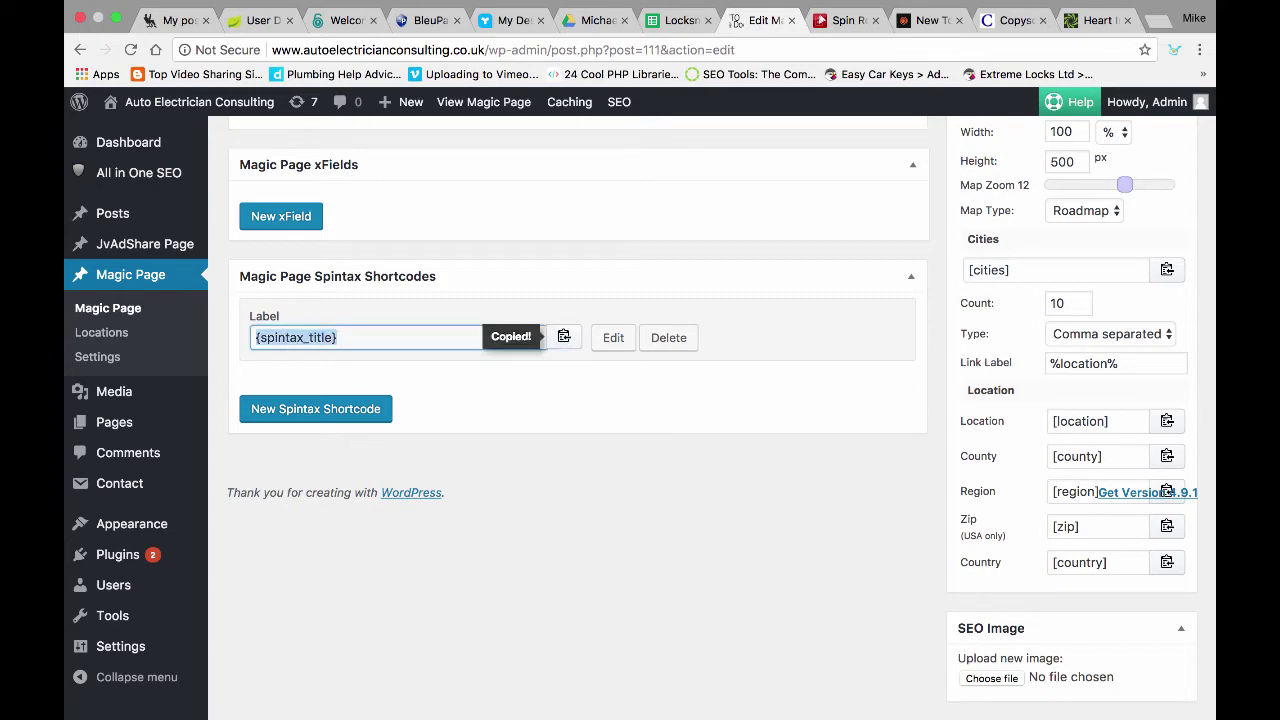
click(563, 337)
scroll(525, 382, up, 10)
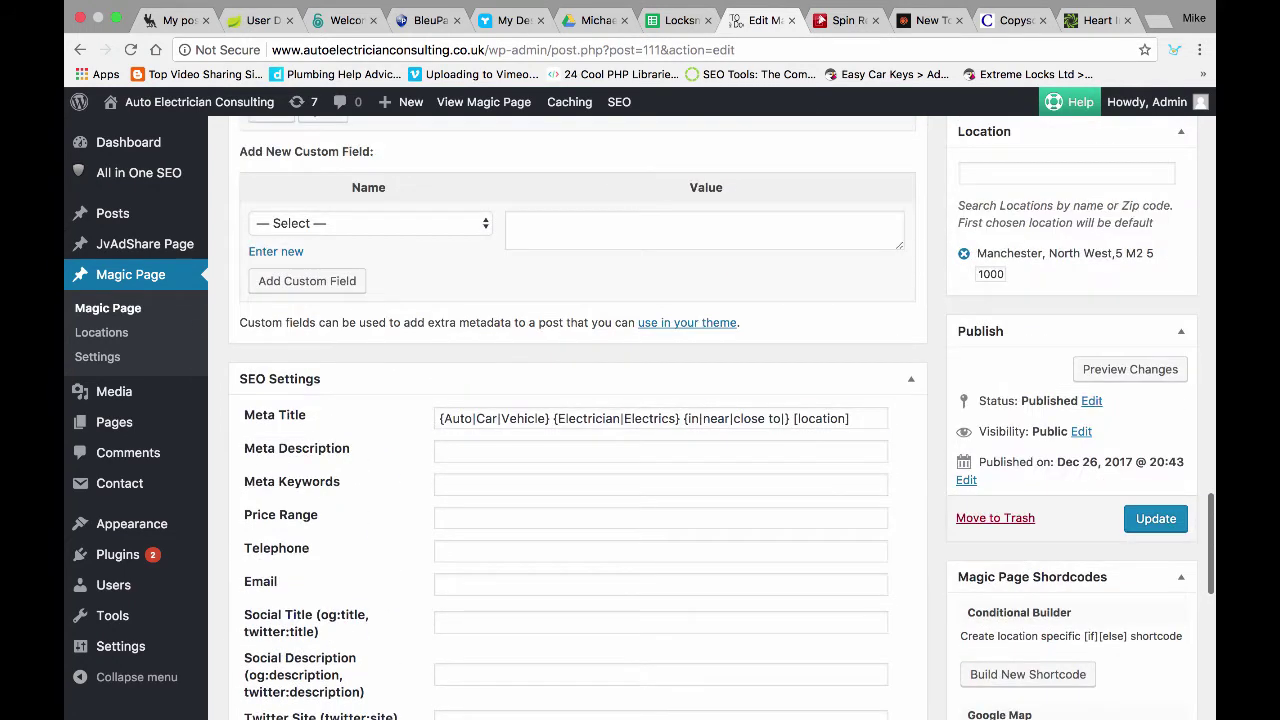
triple_click(650, 418)
key(ctrl+v)
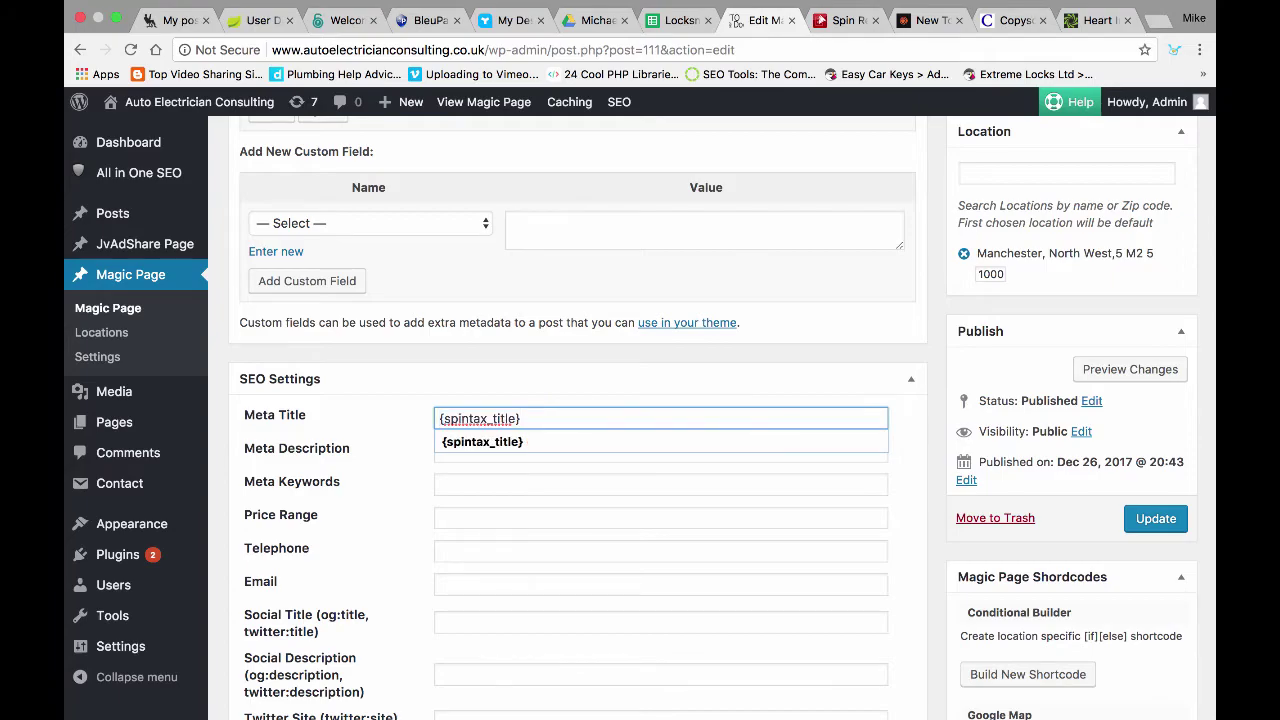
Step: Replace the Magic Page's main title with {spintax_title} and update the page
scroll(578, 420, up, 15)
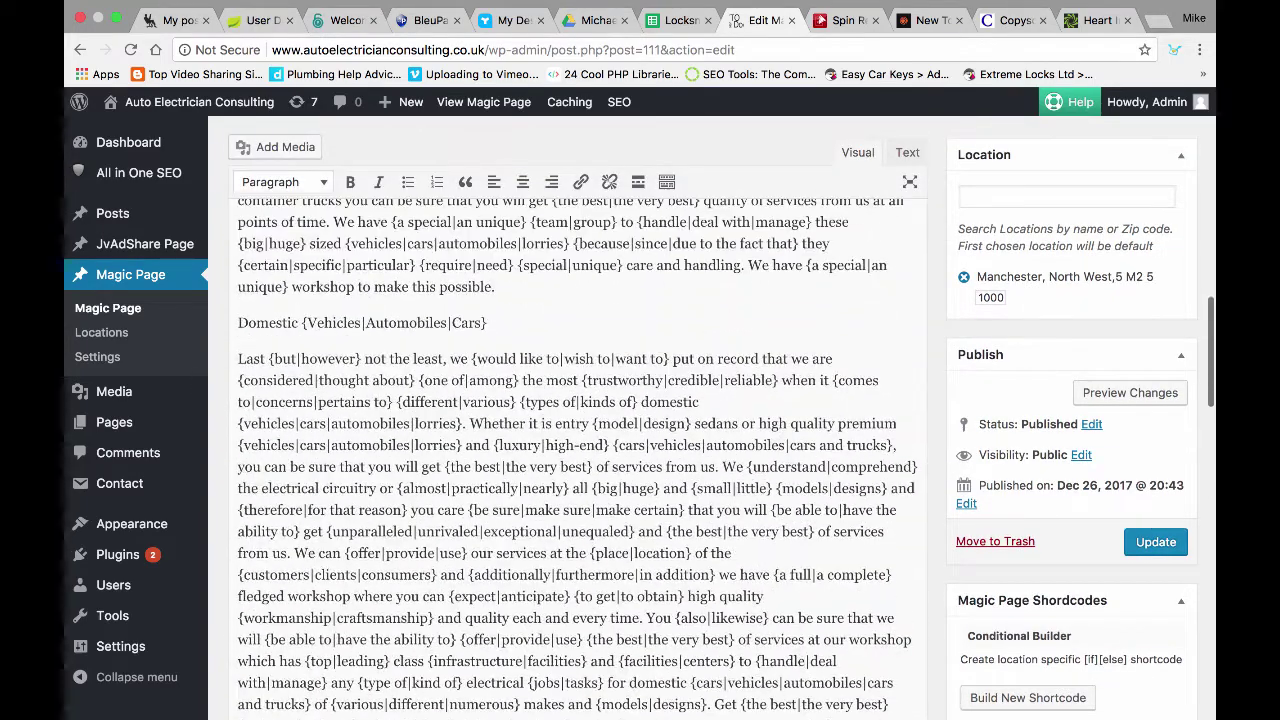
scroll(578, 420, up, 15)
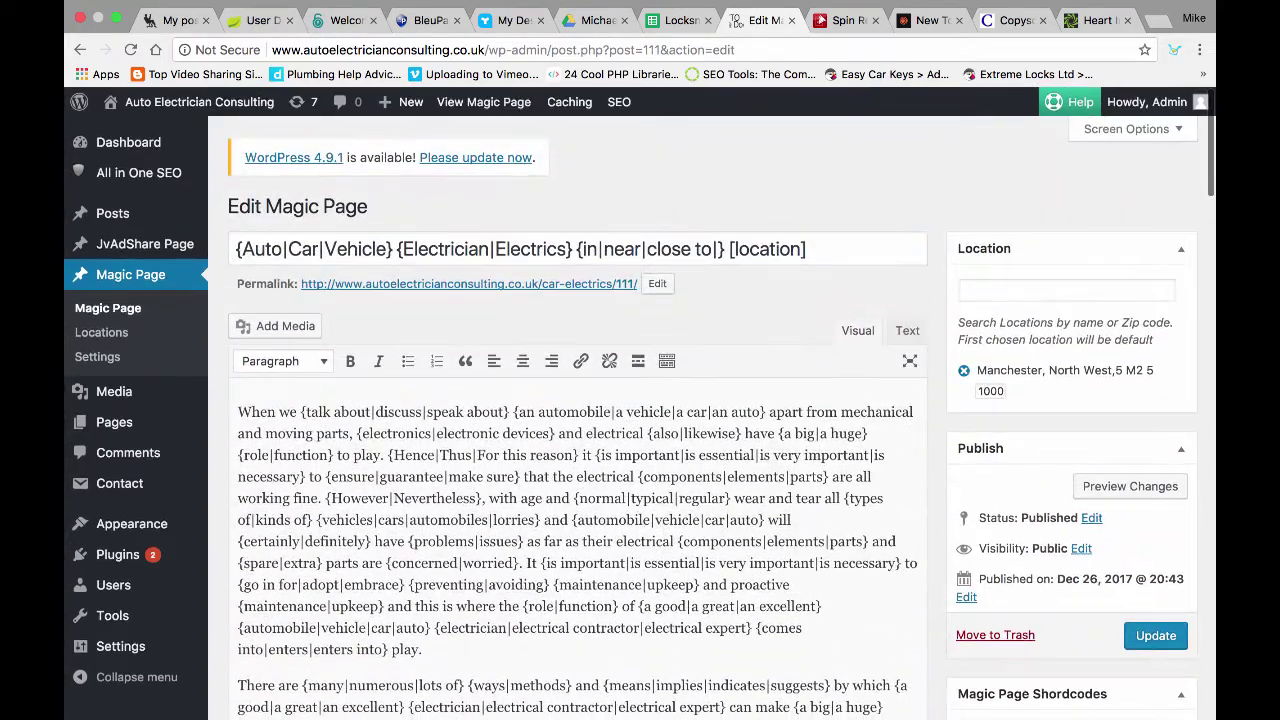
triple_click(580, 249)
key(ctrl+v)
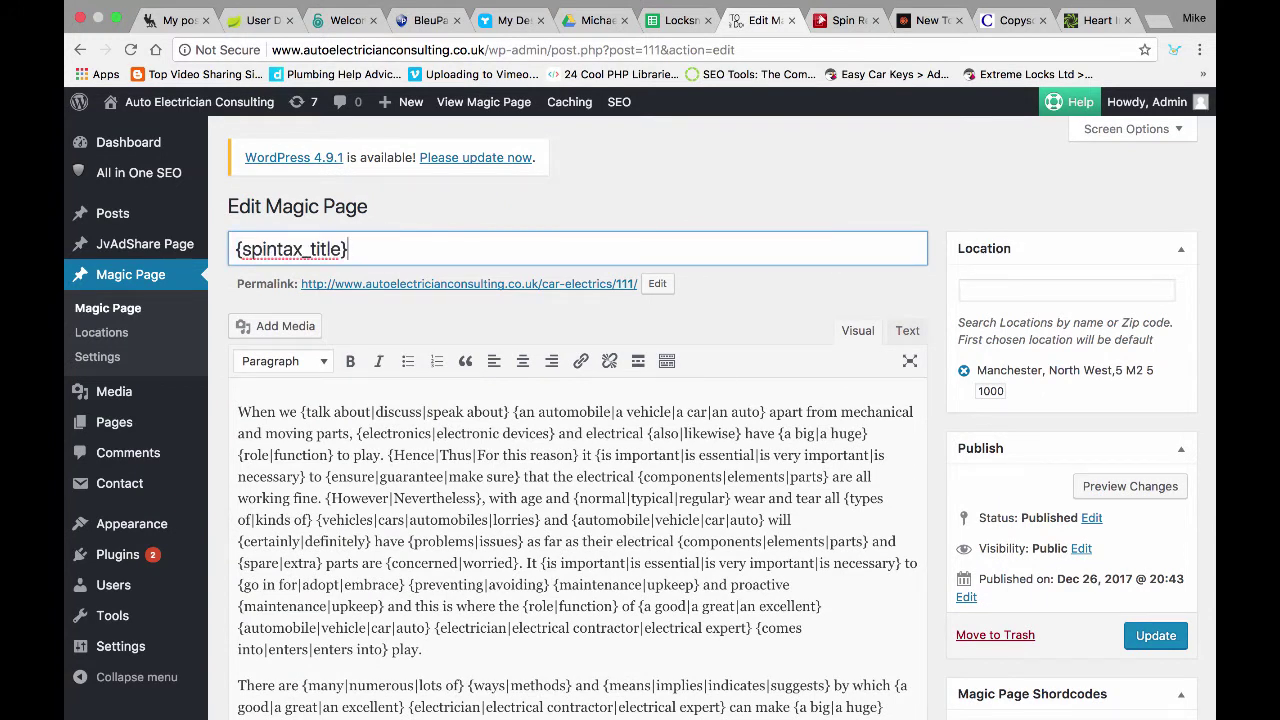
key(Return)
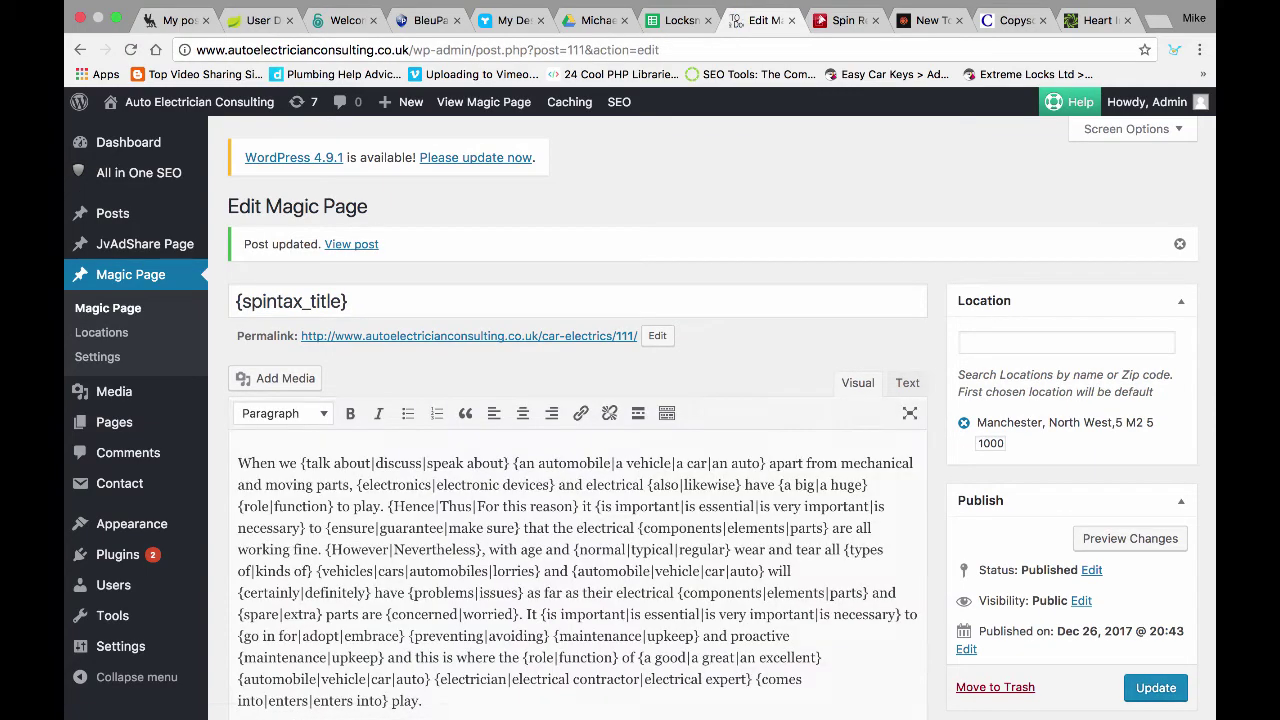
Step: Review the updated page down to the SEO Settings to check its Meta Title, returning to the main title
scroll(578, 418, down, 15)
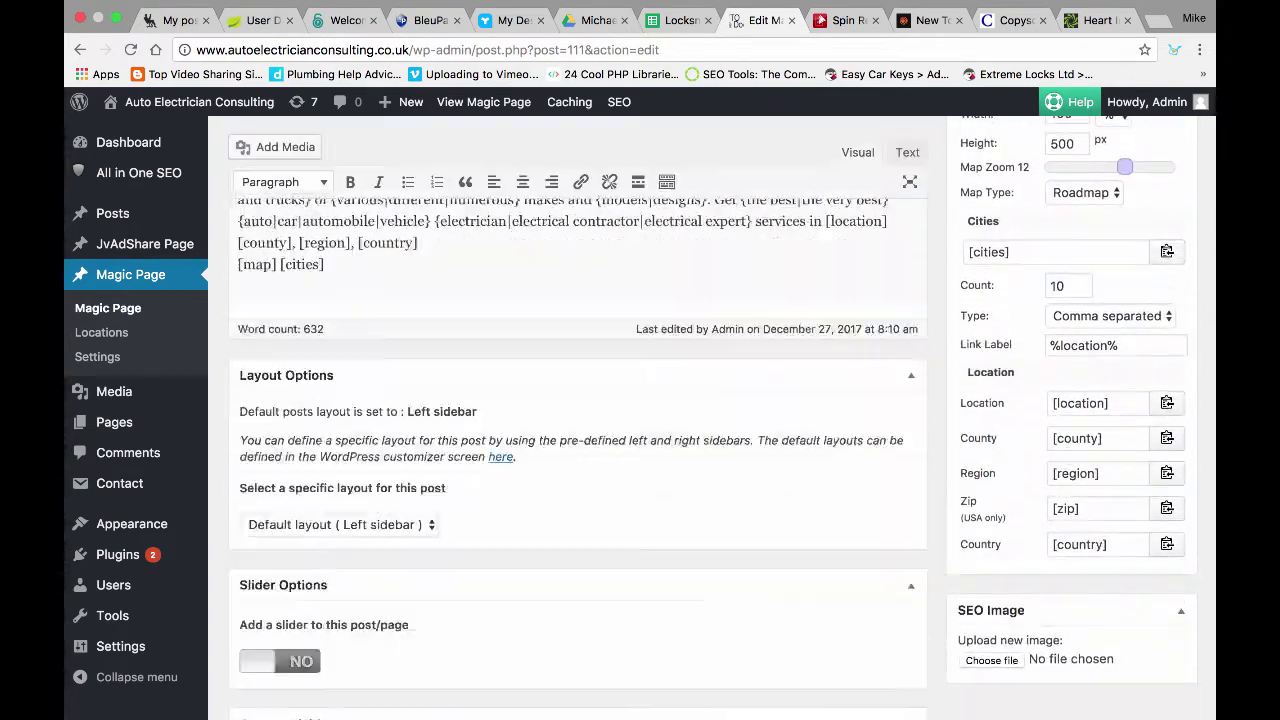
scroll(578, 418, down, 10)
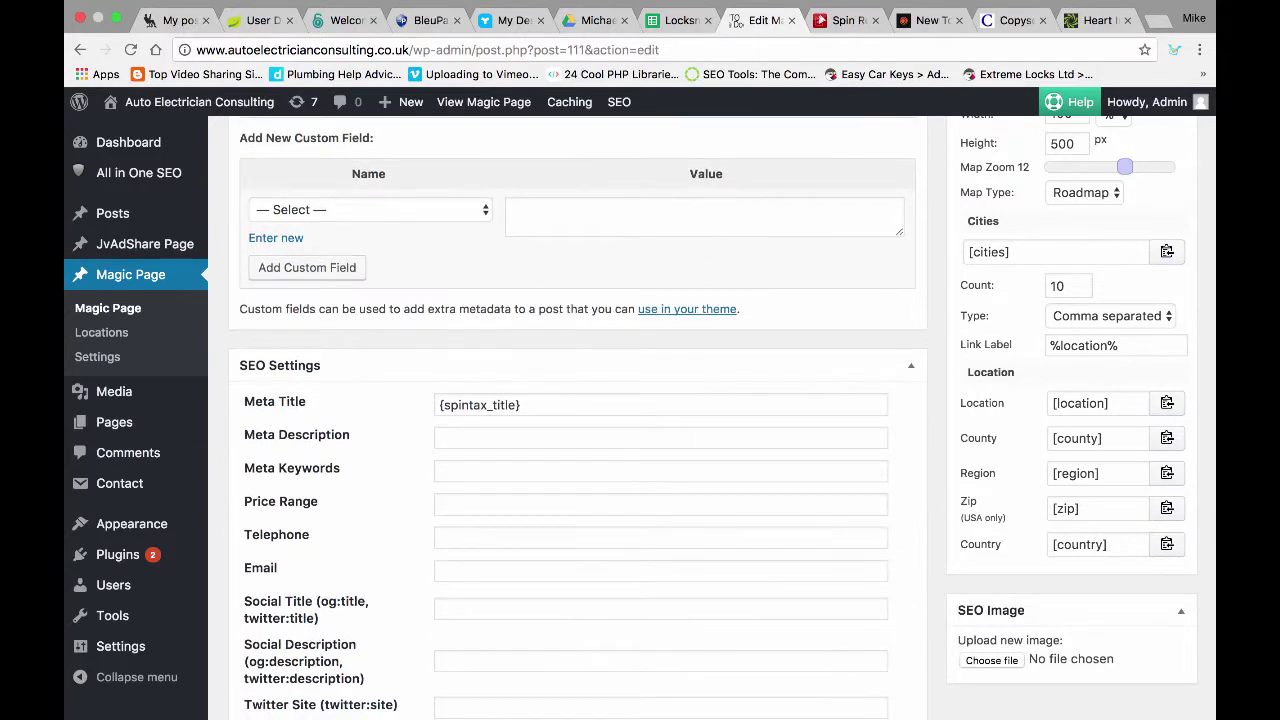
scroll(578, 418, down, 2)
scroll(578, 418, up, 15)
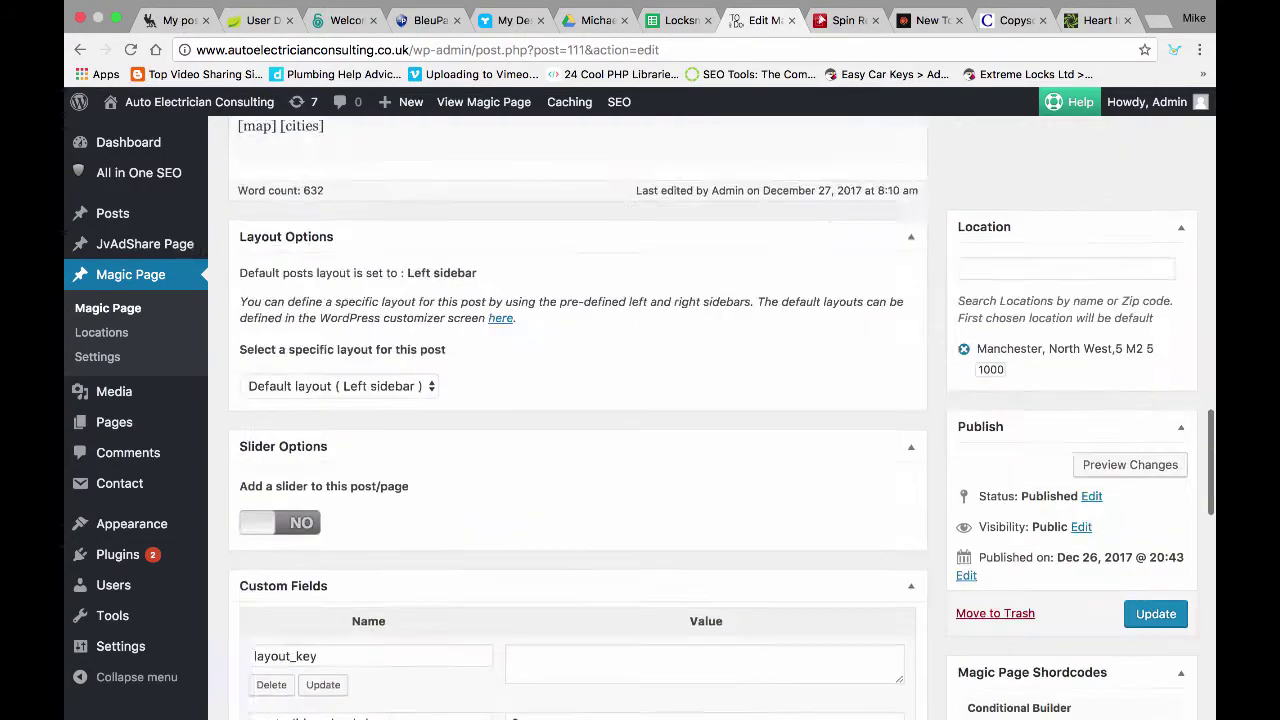
scroll(578, 418, up, 20)
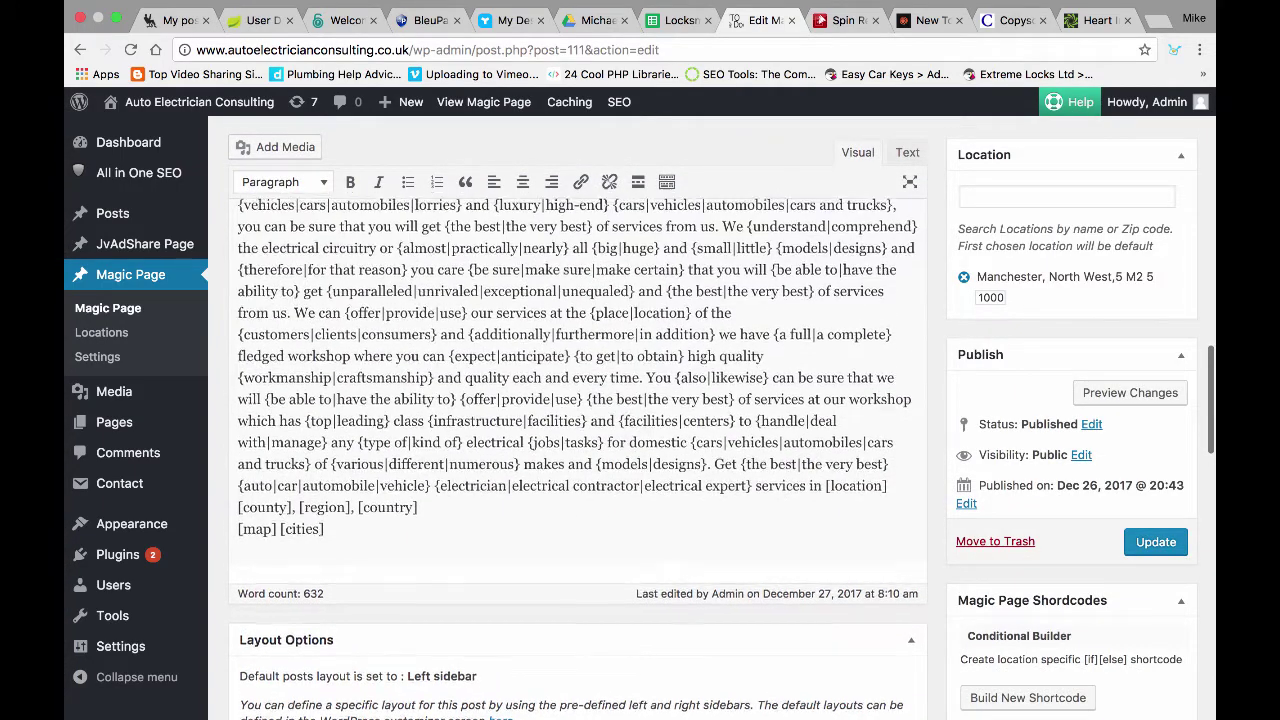
scroll(578, 418, up, 3)
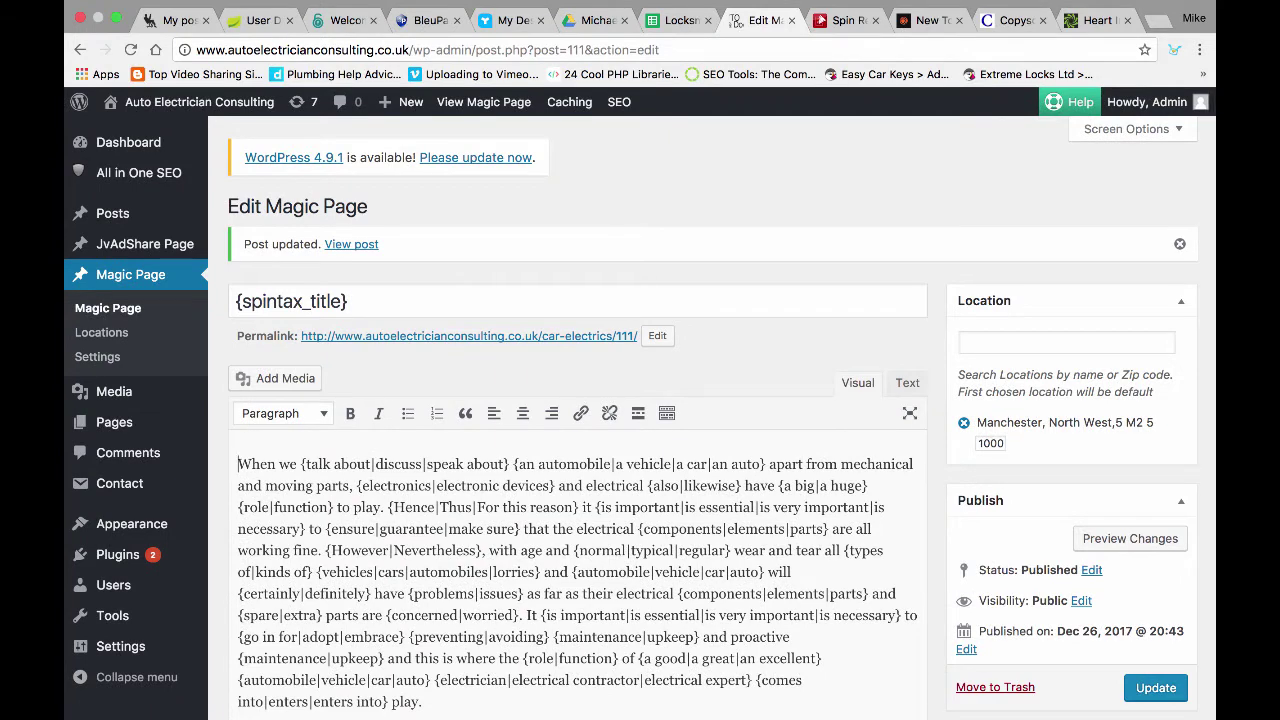
Step: Insert {spintax_title} as a Heading 2 after the first content paragraph and update the page
scroll(578, 418, down, 2)
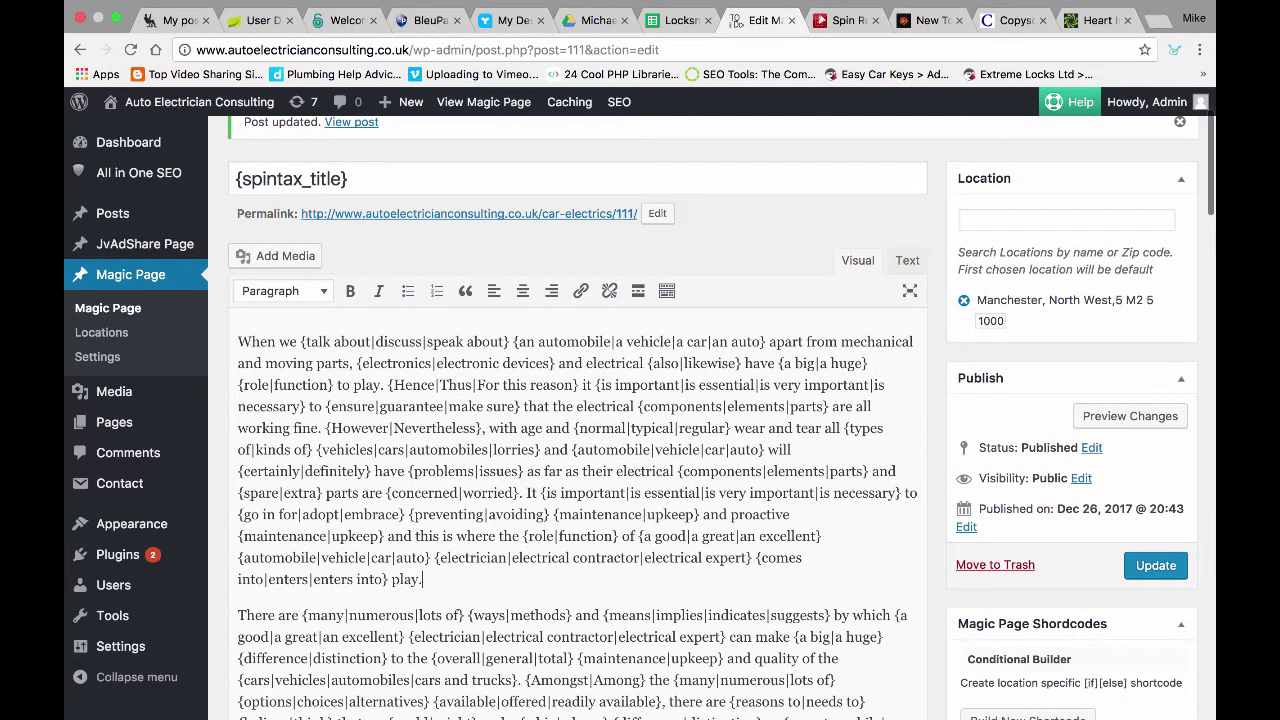
click(422, 579)
key(Return)
text({spintax_title})
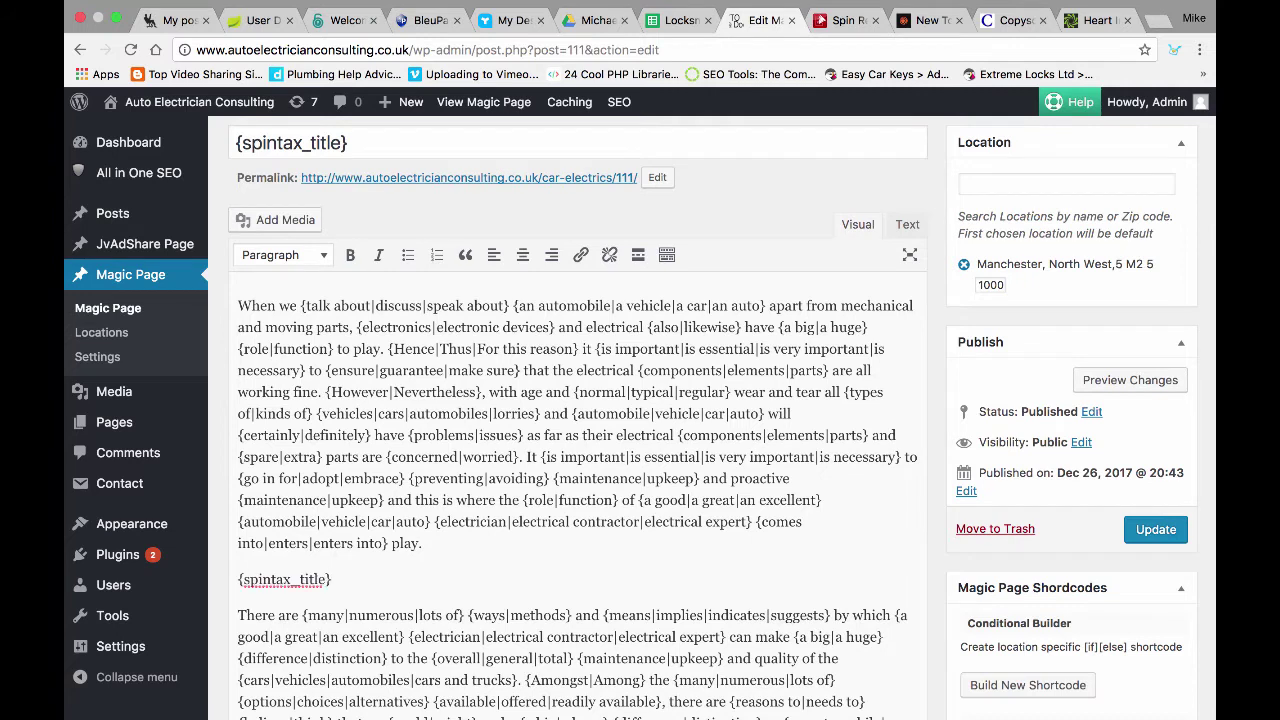
click(283, 255)
click(303, 366)
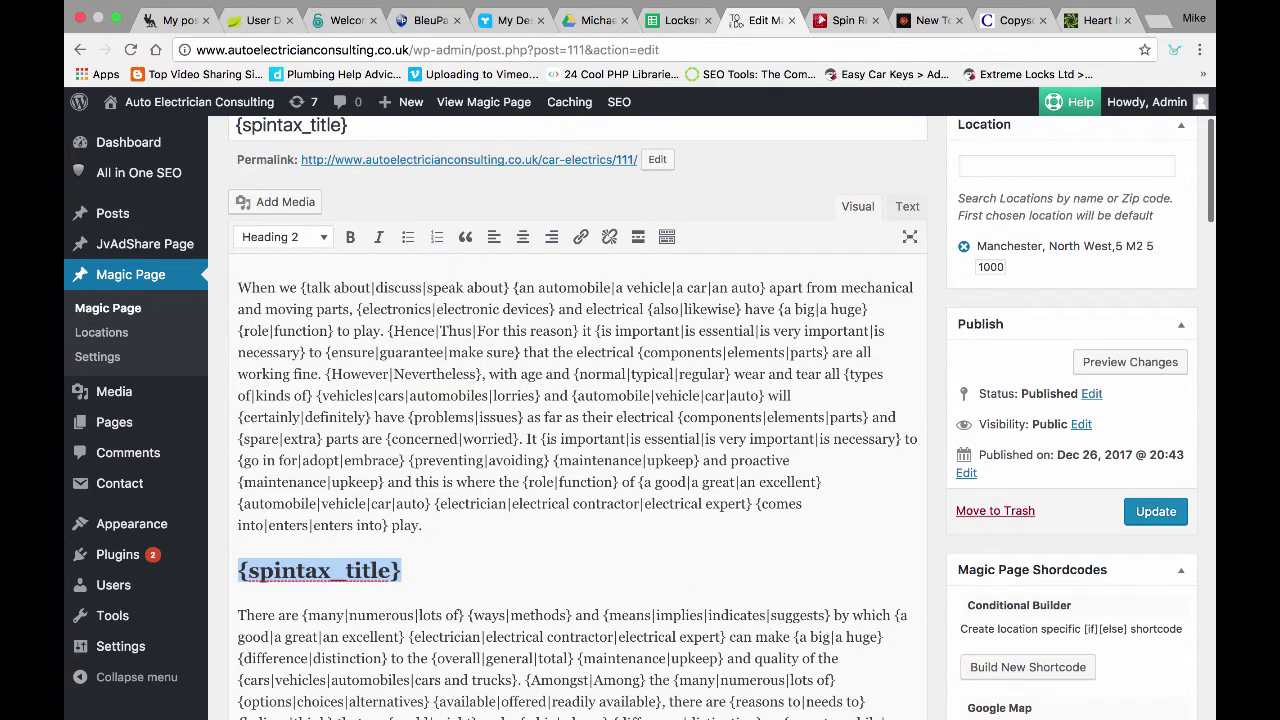
click(1156, 511)
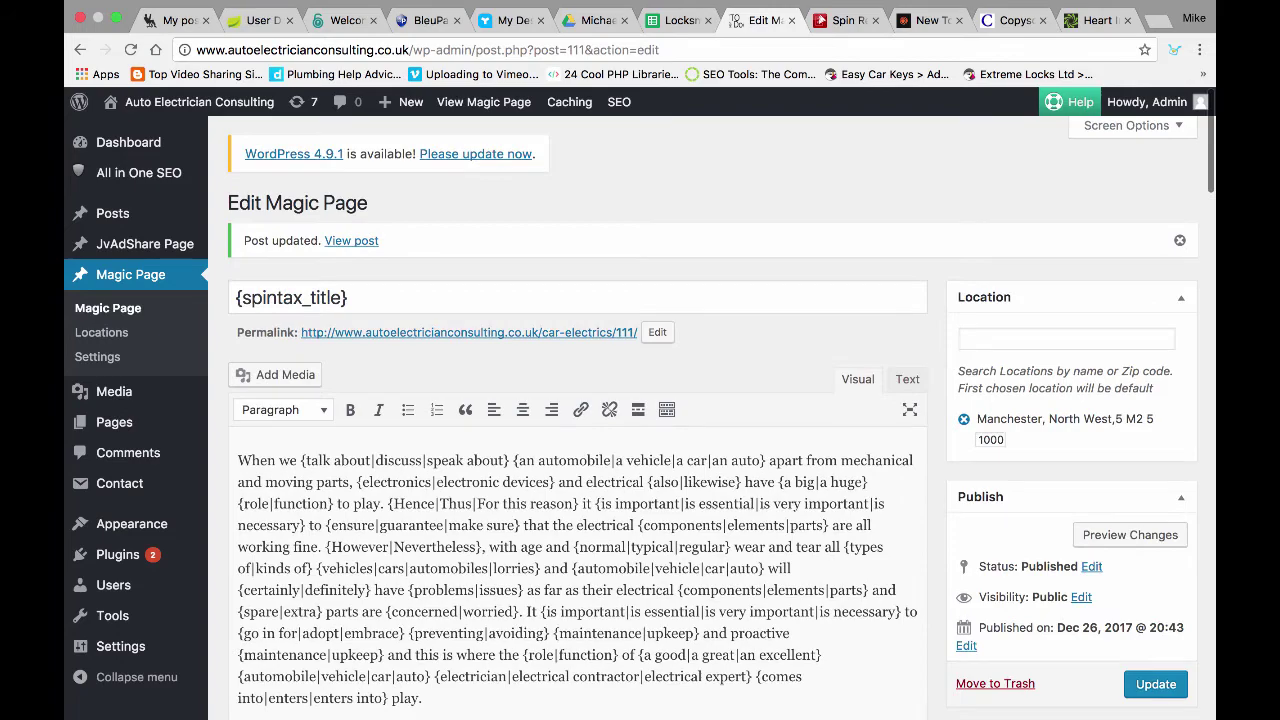
Step: Open the live Magic Page and examine its spun title and heading, down to the map and city links
scroll(484, 102, down, 4)
scroll(484, 102, up, 4)
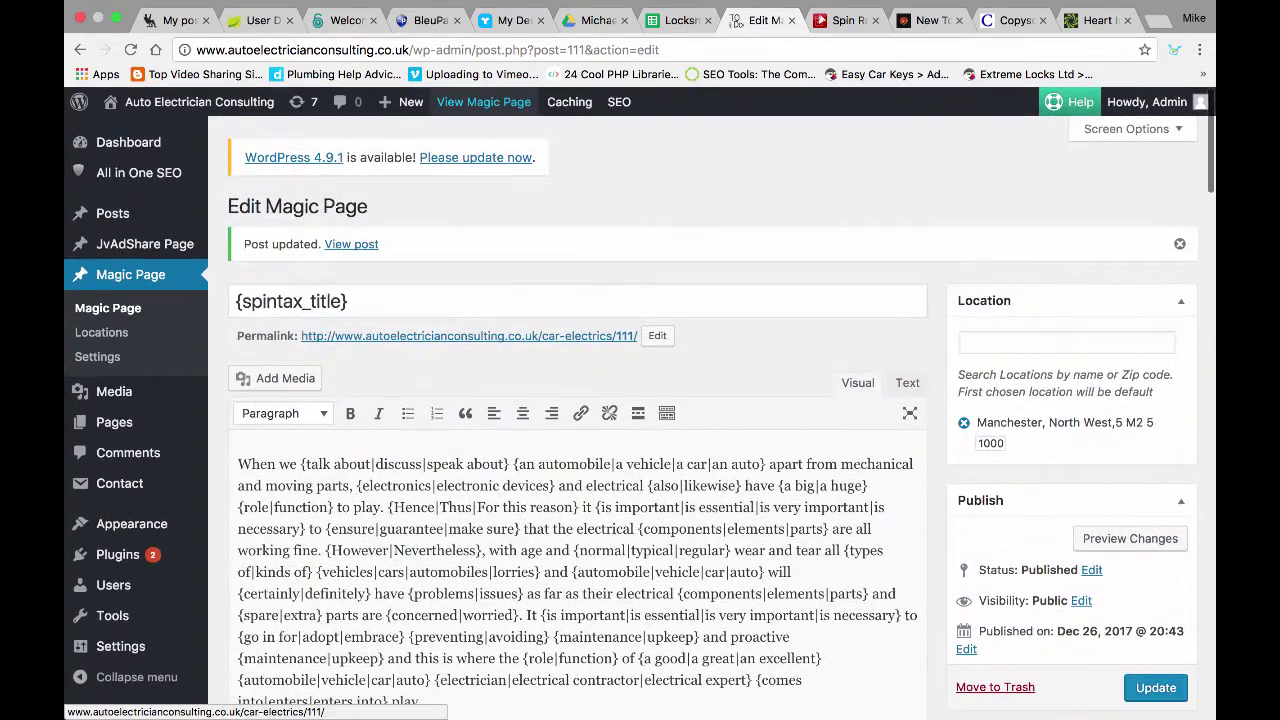
click(484, 102)
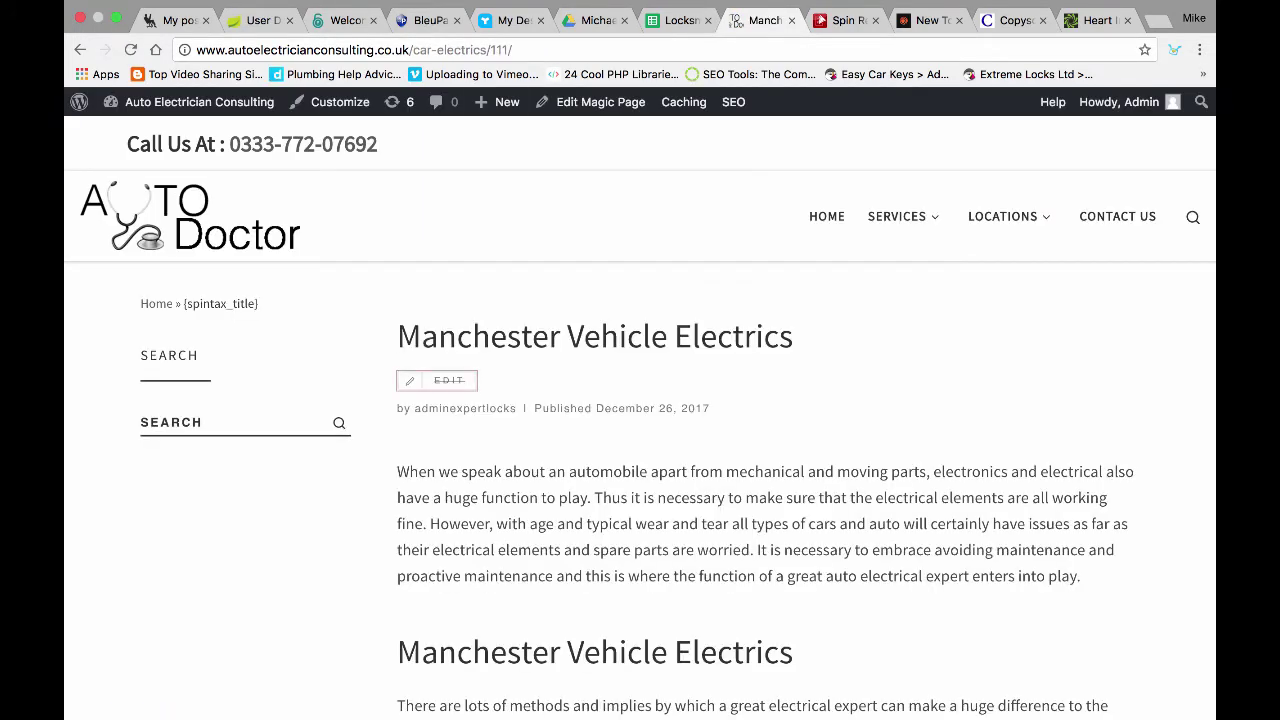
mouse_move(1003, 216)
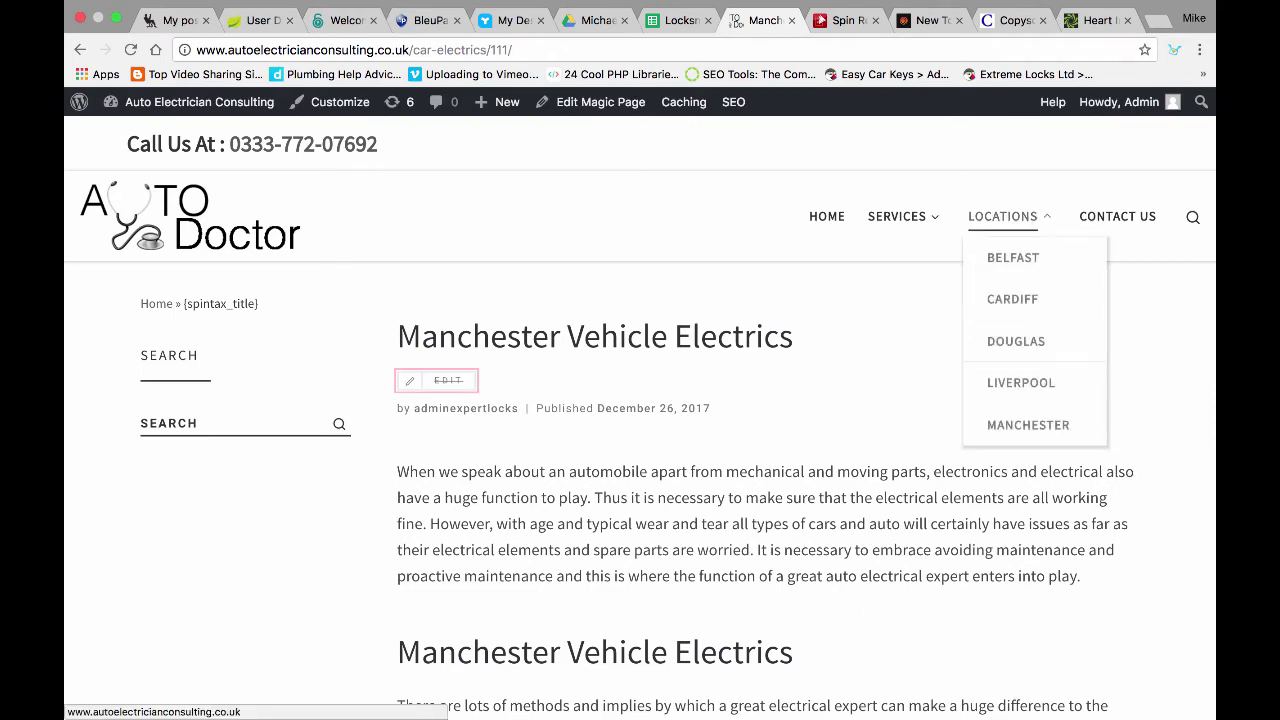
scroll(842, 400, down, 15)
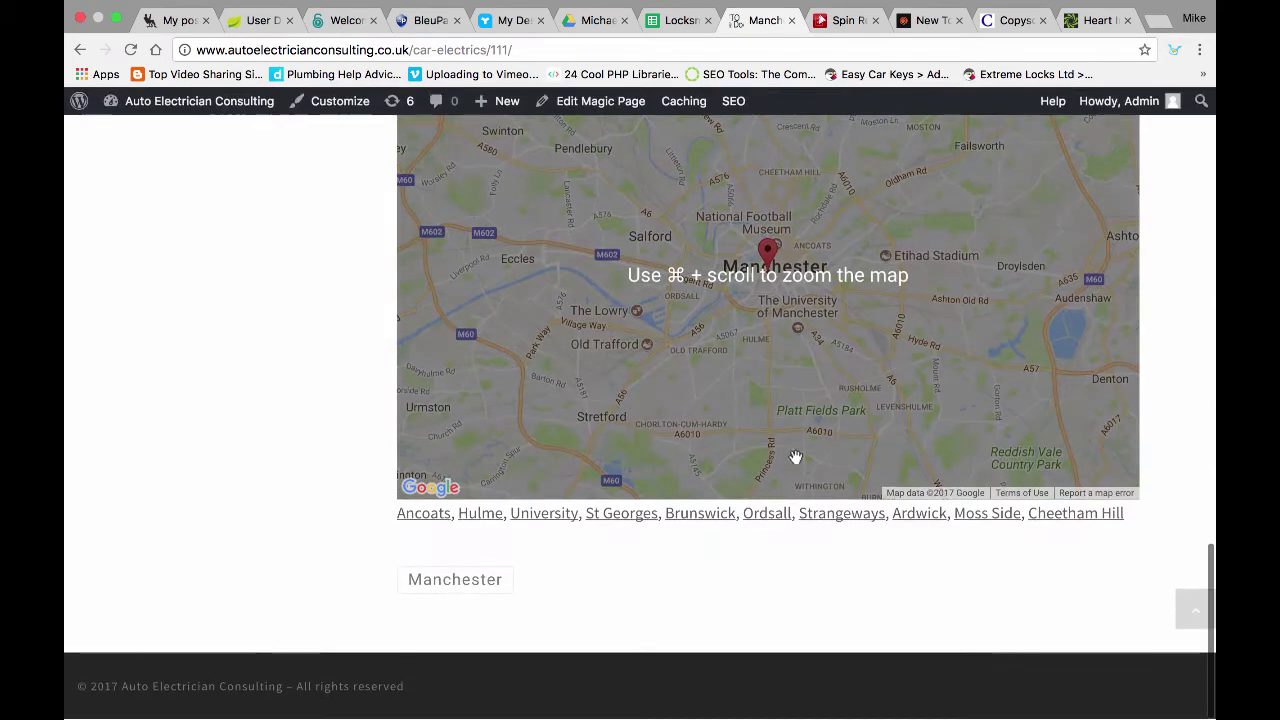
Step: Open the Strangeways and Manchester pages from the nearby city links and compare their spun titles and headings
click(842, 513)
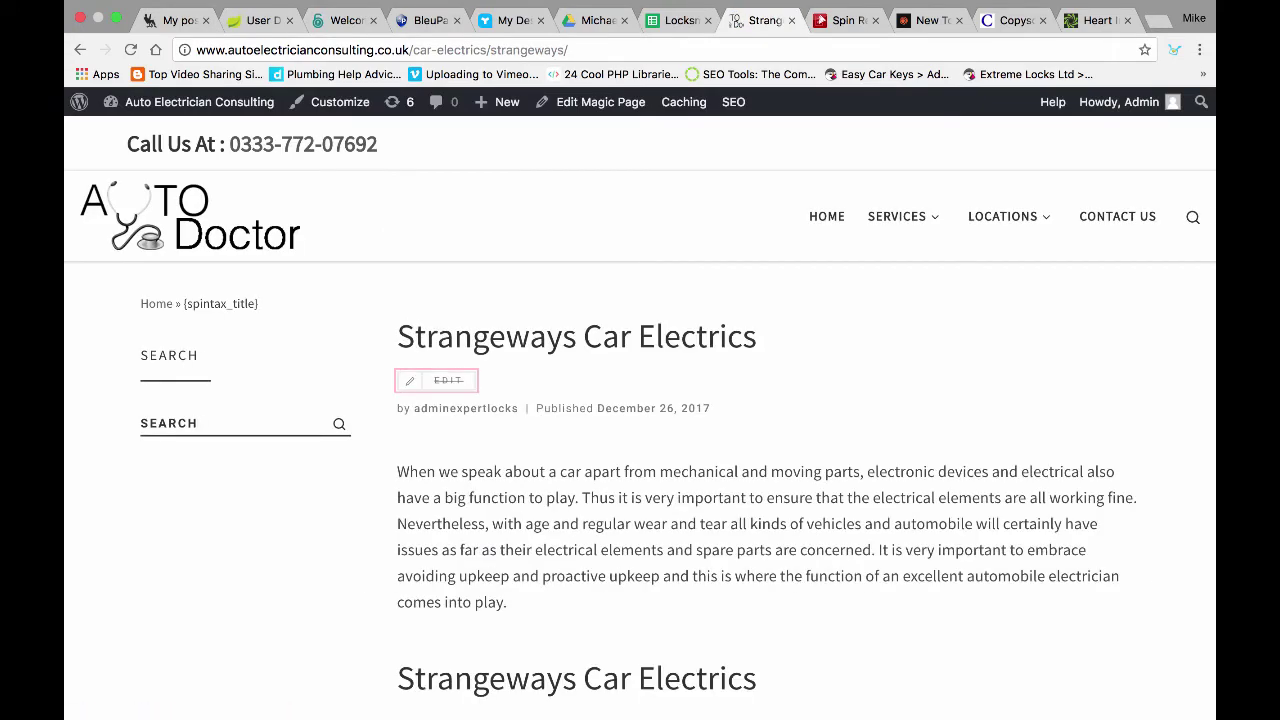
scroll(640, 400, down, 15)
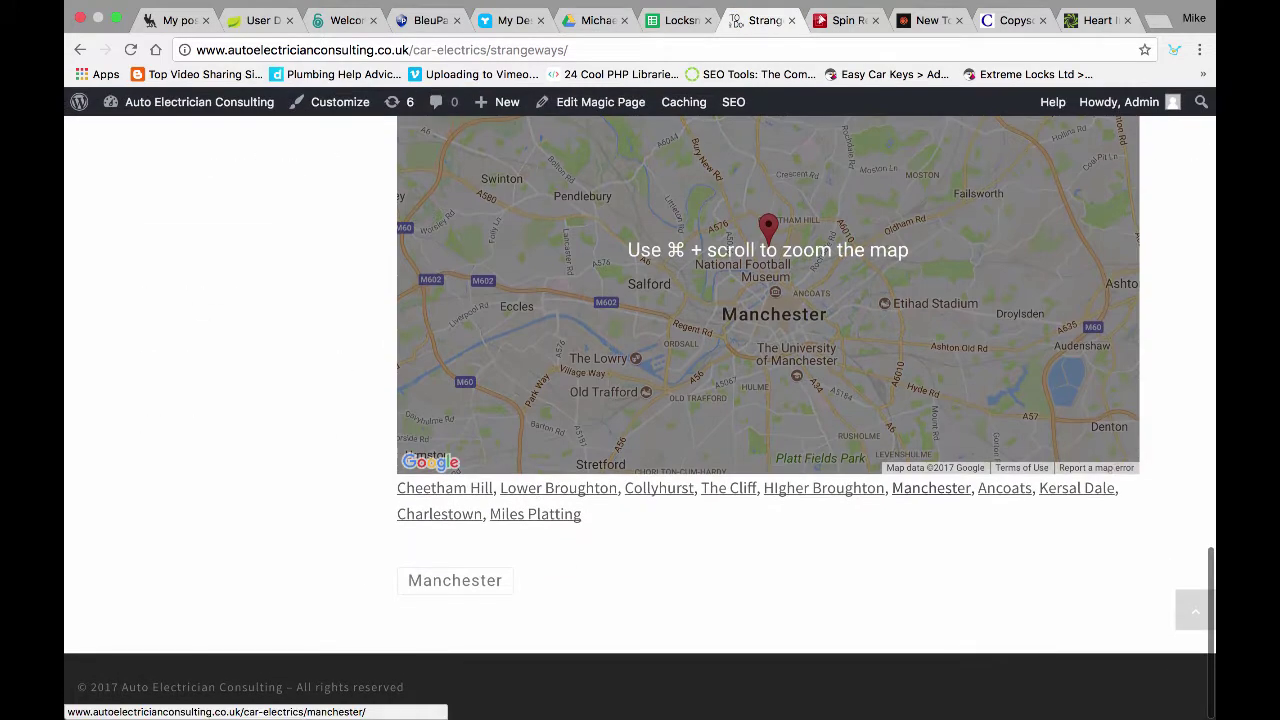
click(455, 577)
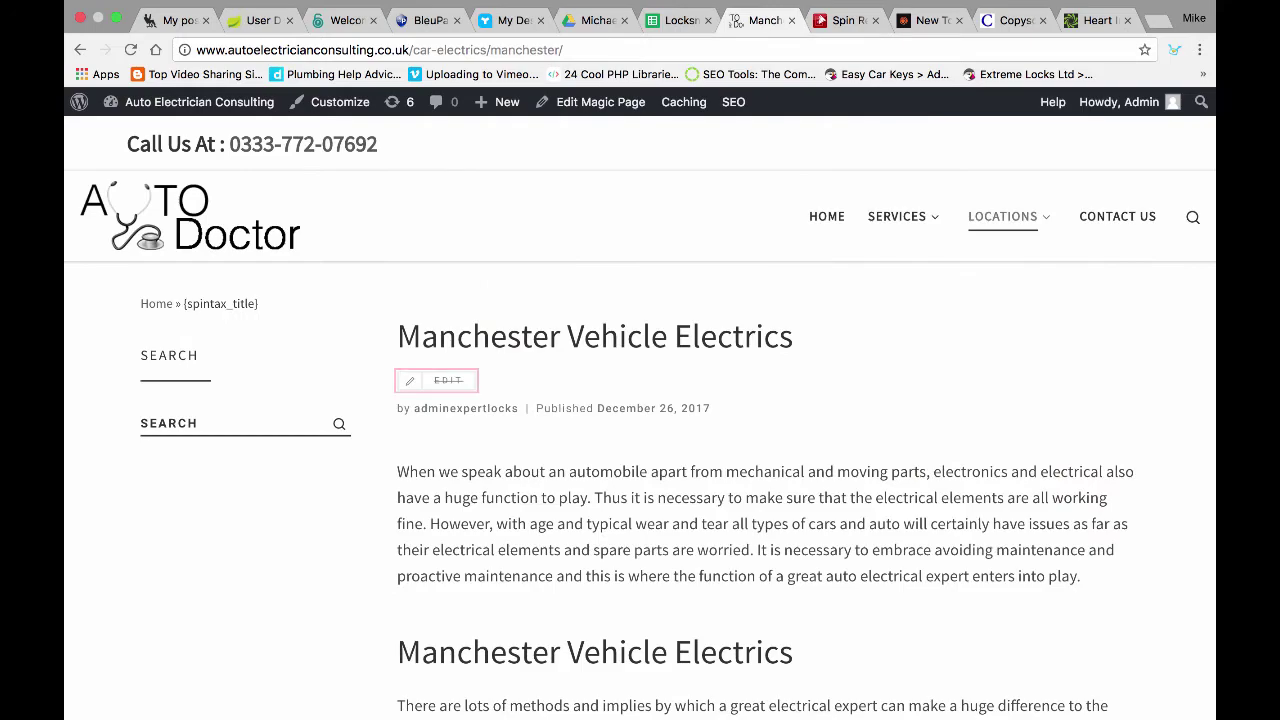
Step: Review the Magic Page's {spintax_title} title and spintax content in the editor, returning to the live page's city links
click(600, 101)
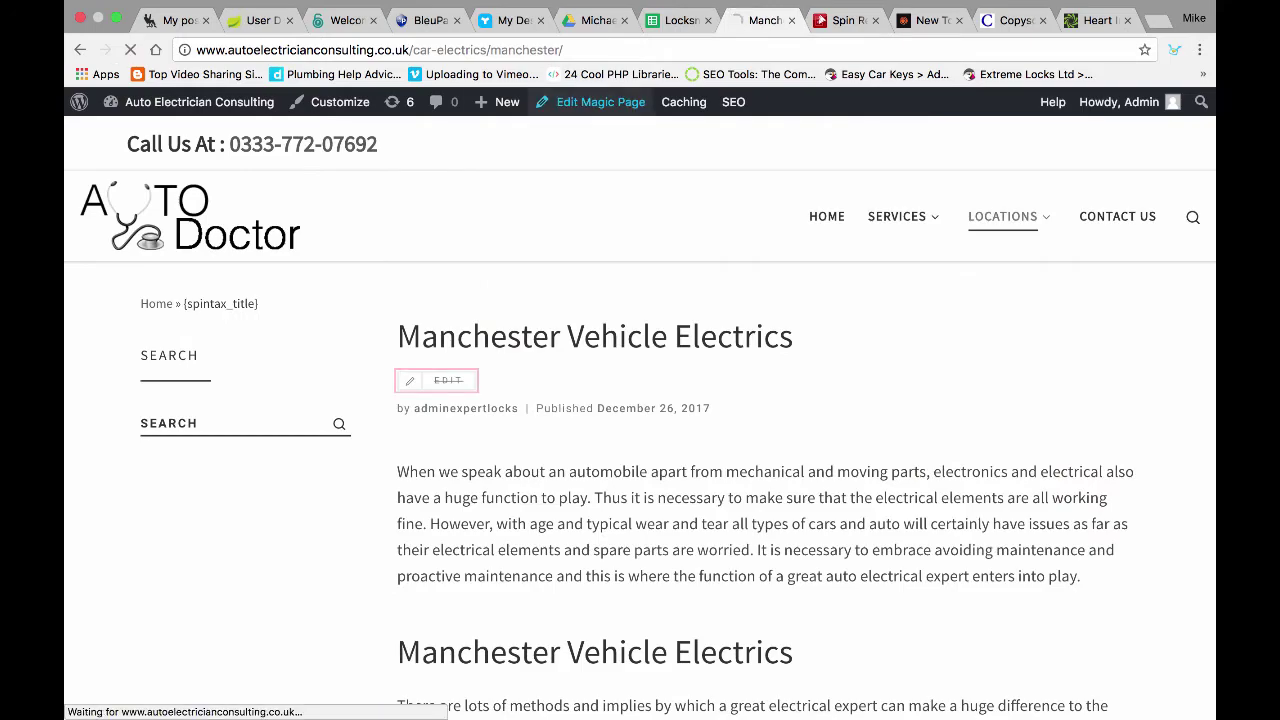
scroll(578, 420, down, 15)
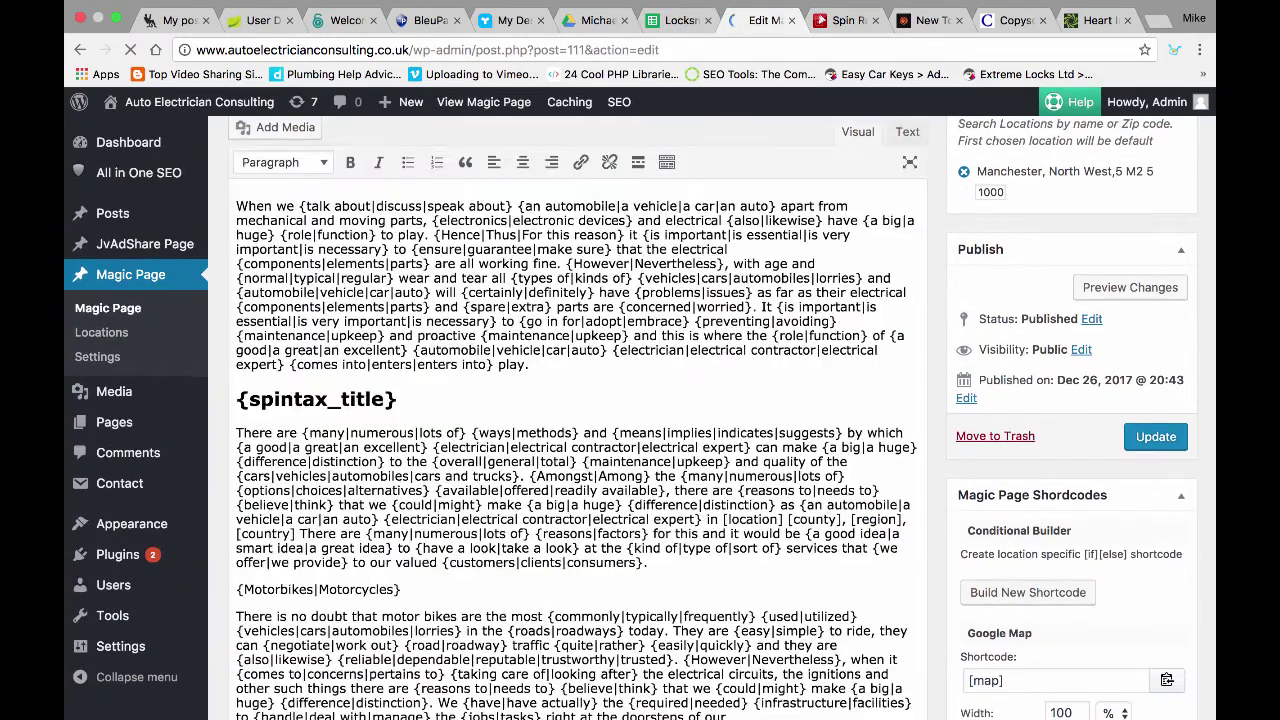
scroll(578, 420, up, 15)
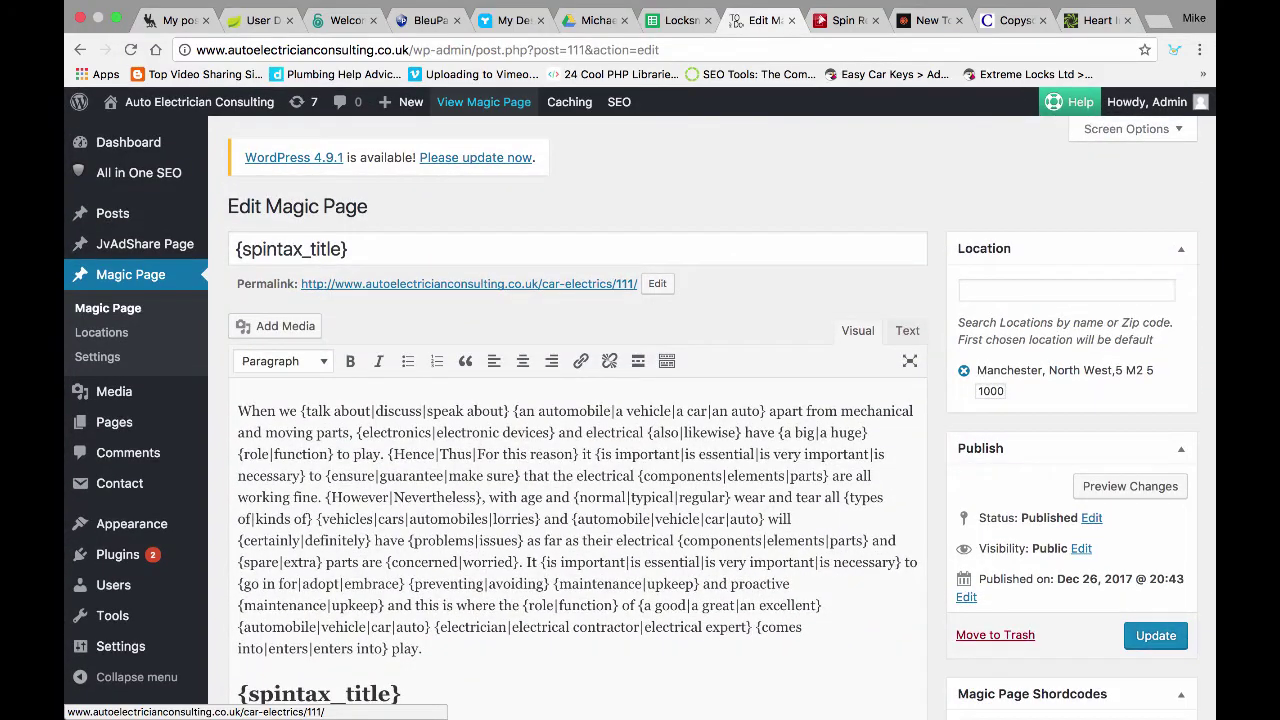
click(484, 101)
scroll(640, 400, down, 15)
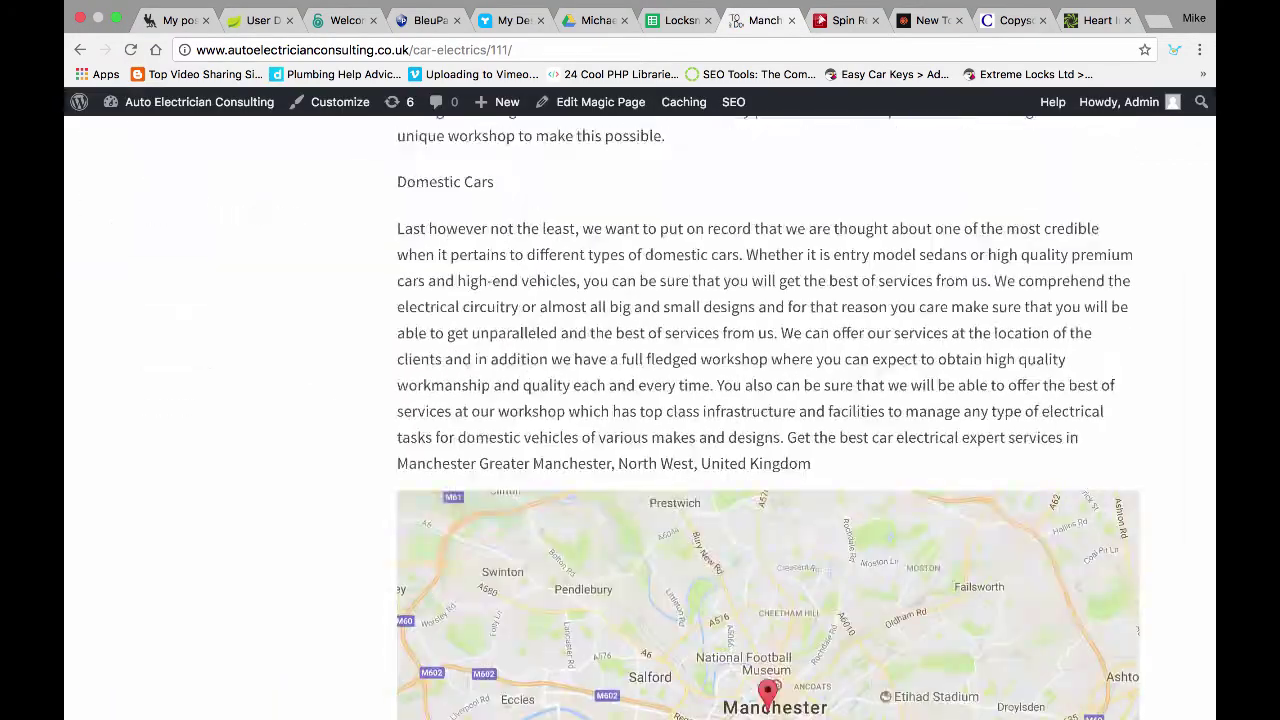
Step: Open the Ancoats and Miles Platting pages from the city links and examine their spun titles, headings and content
click(423, 514)
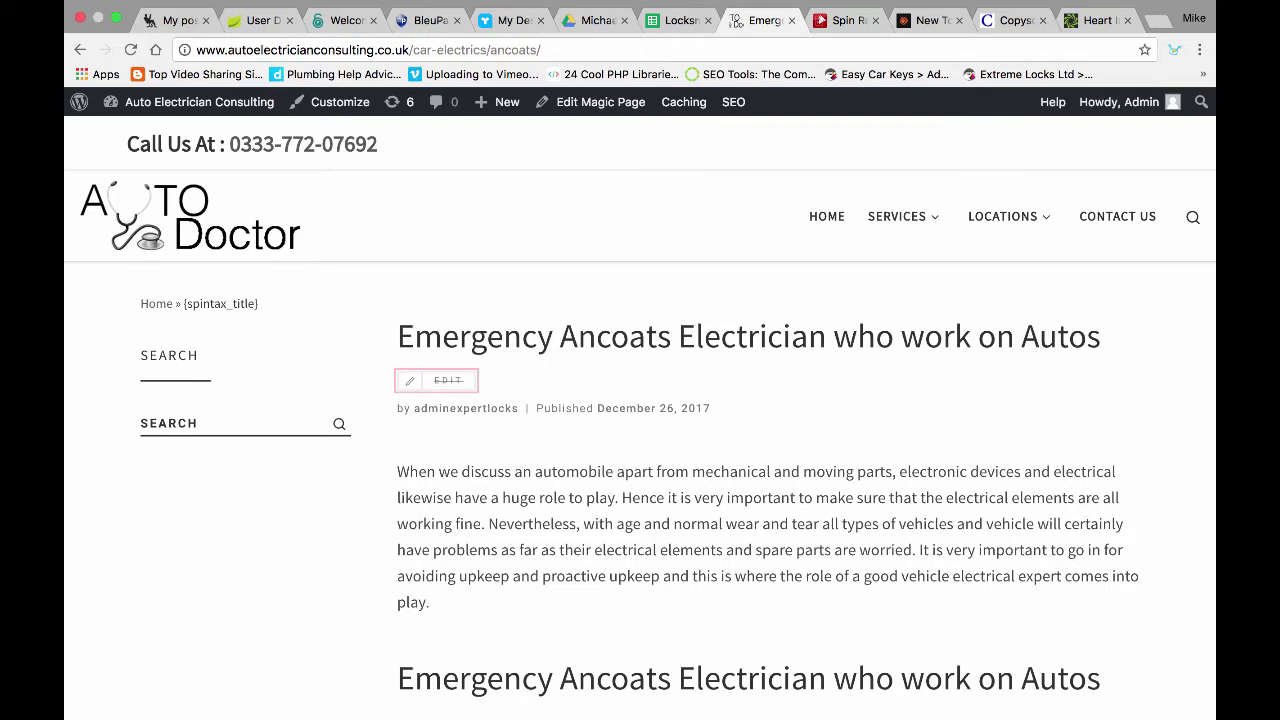
drag(1014, 336, 833, 336)
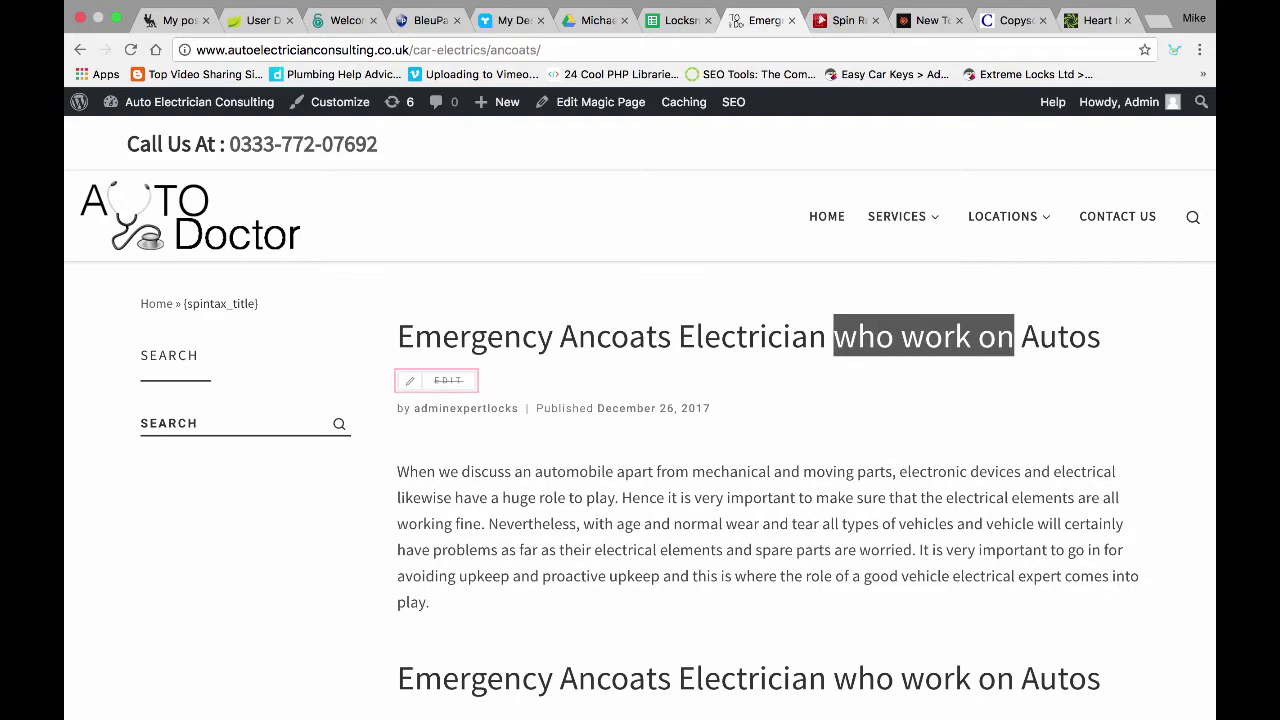
scroll(768, 400, down, 15)
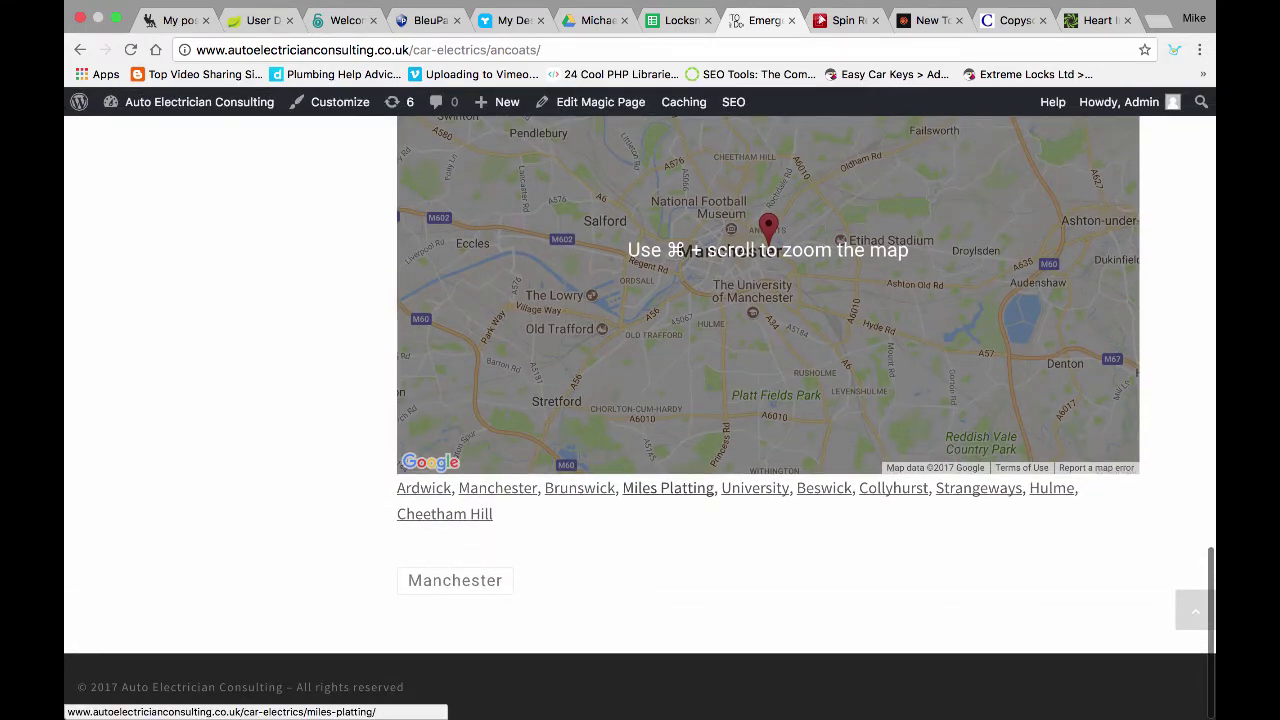
click(668, 488)
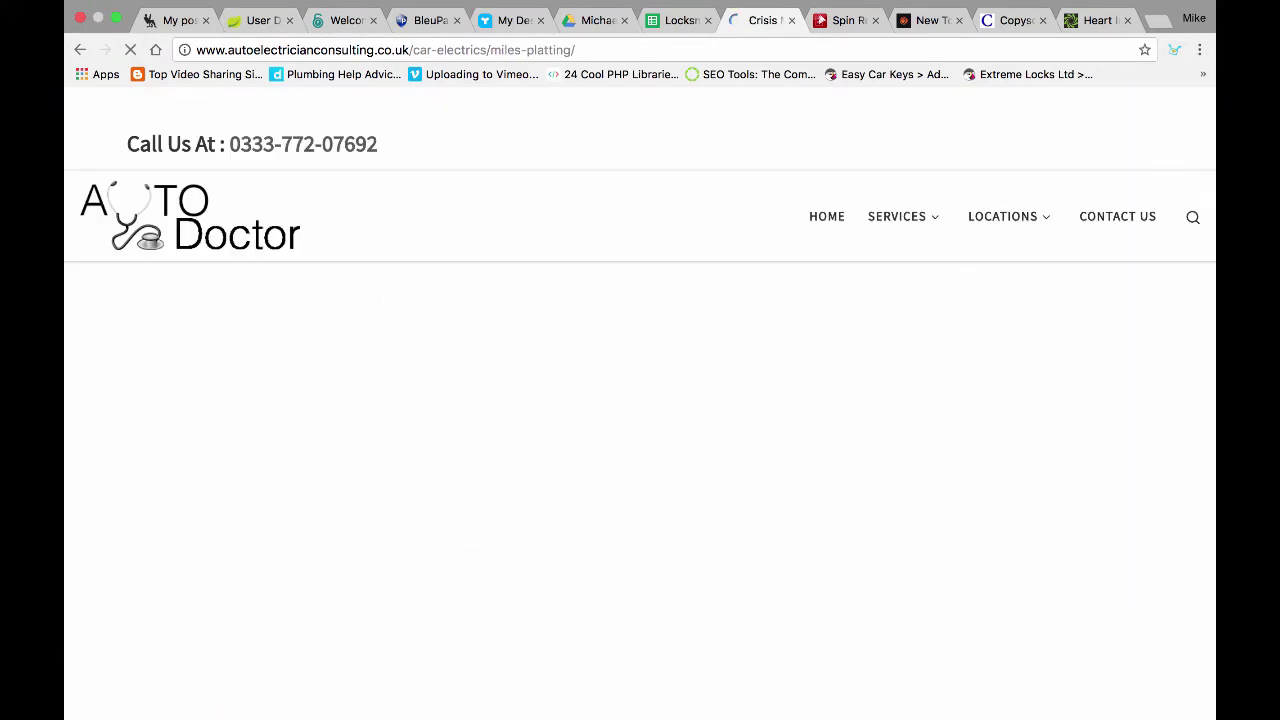
scroll(640, 400, down, 10)
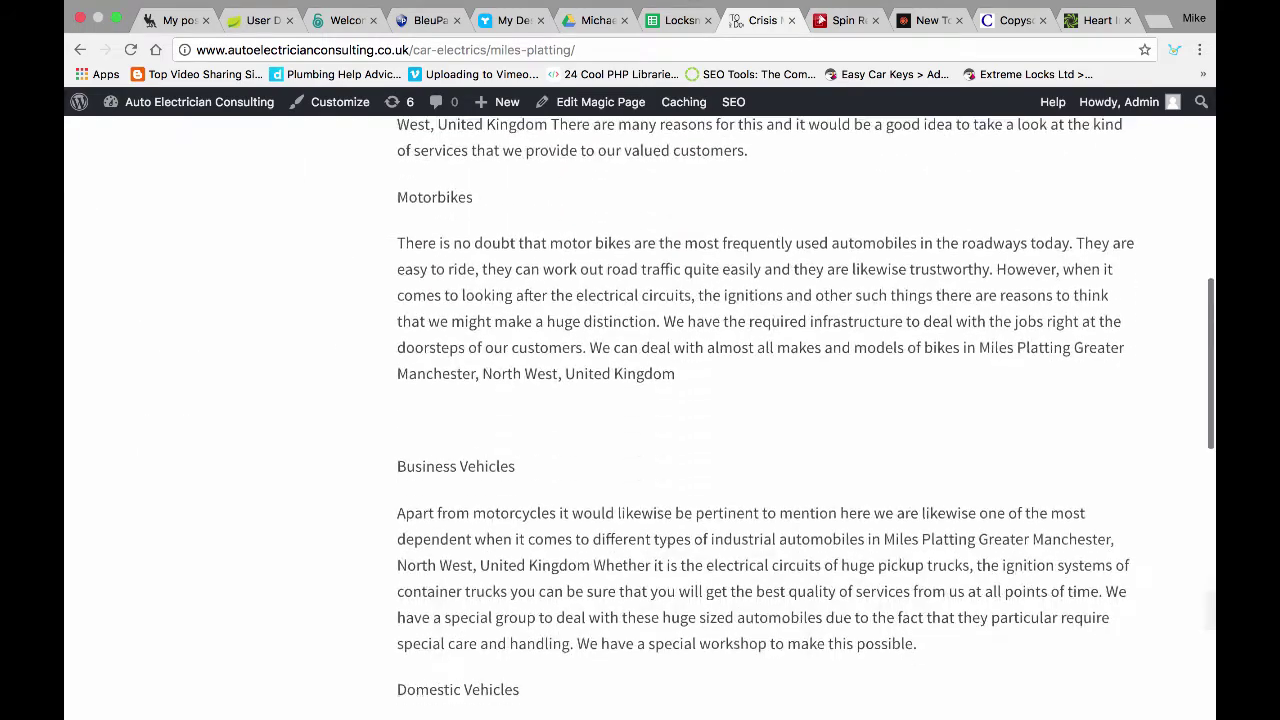
scroll(640, 400, up, 10)
Step: Copy the Miles Platting page's URL into Screaming Frog as the crawl address, without its trailing slash
key(super+l)
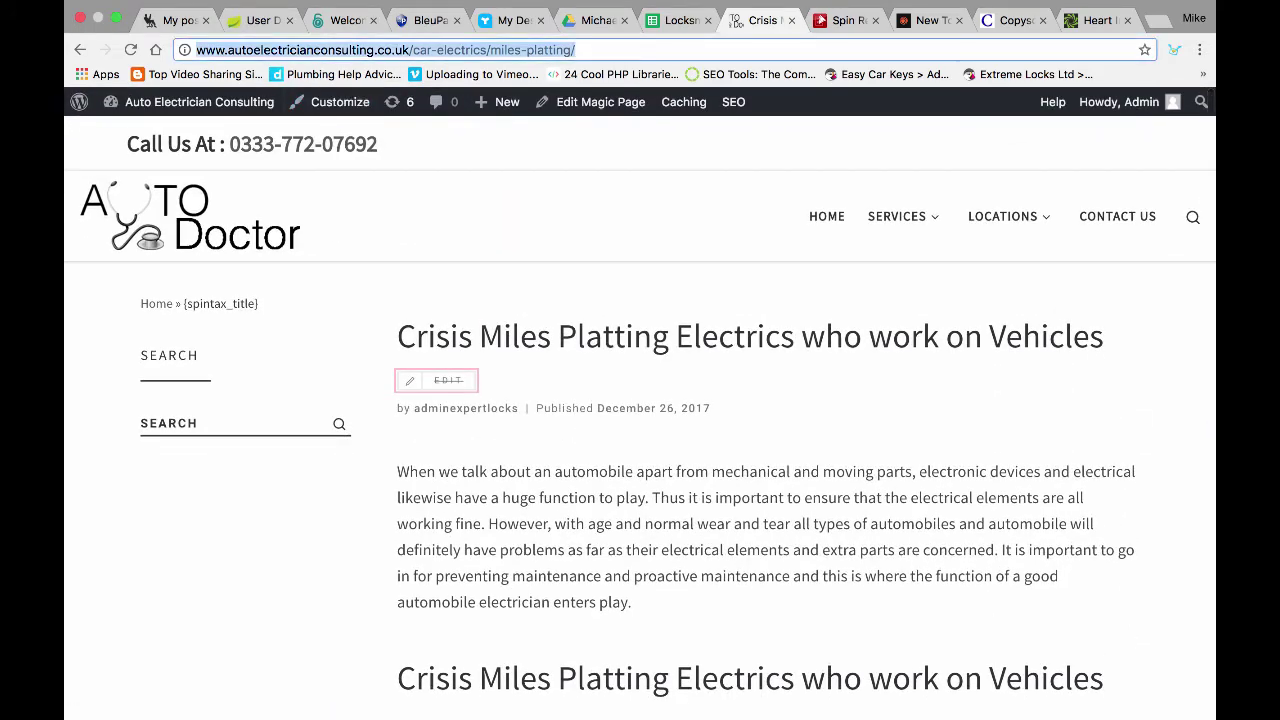
key(super+Tab)
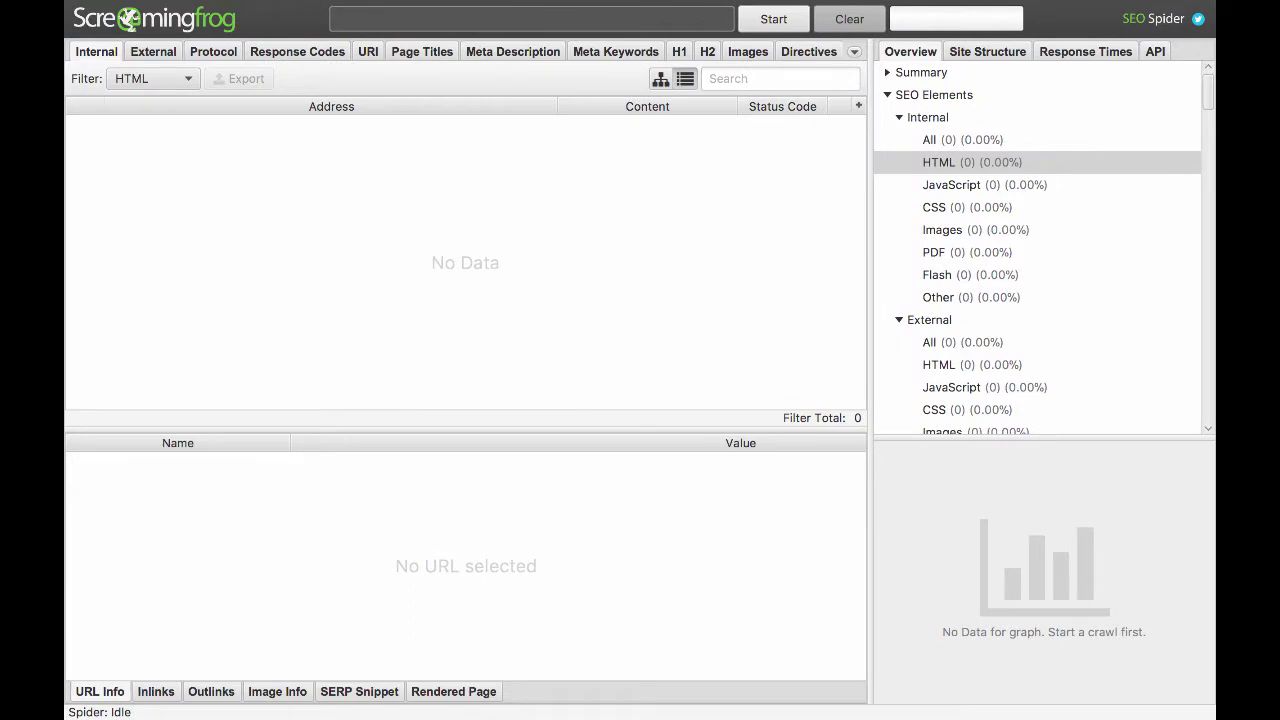
key(super+v)
key(BackSpace)
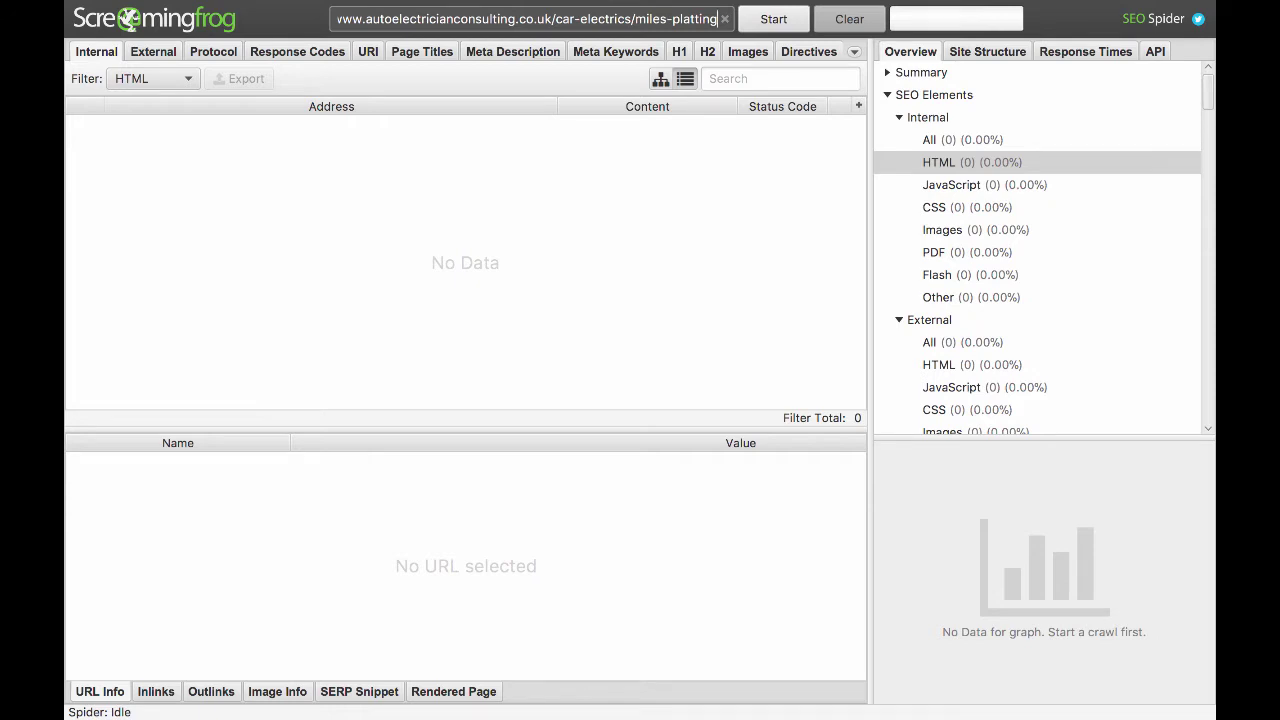
Step: Switch to the browser to look over the existing buckets on the GhostIndexer dashboard, returning to the Miles Platting page
key(ctrl+Right)
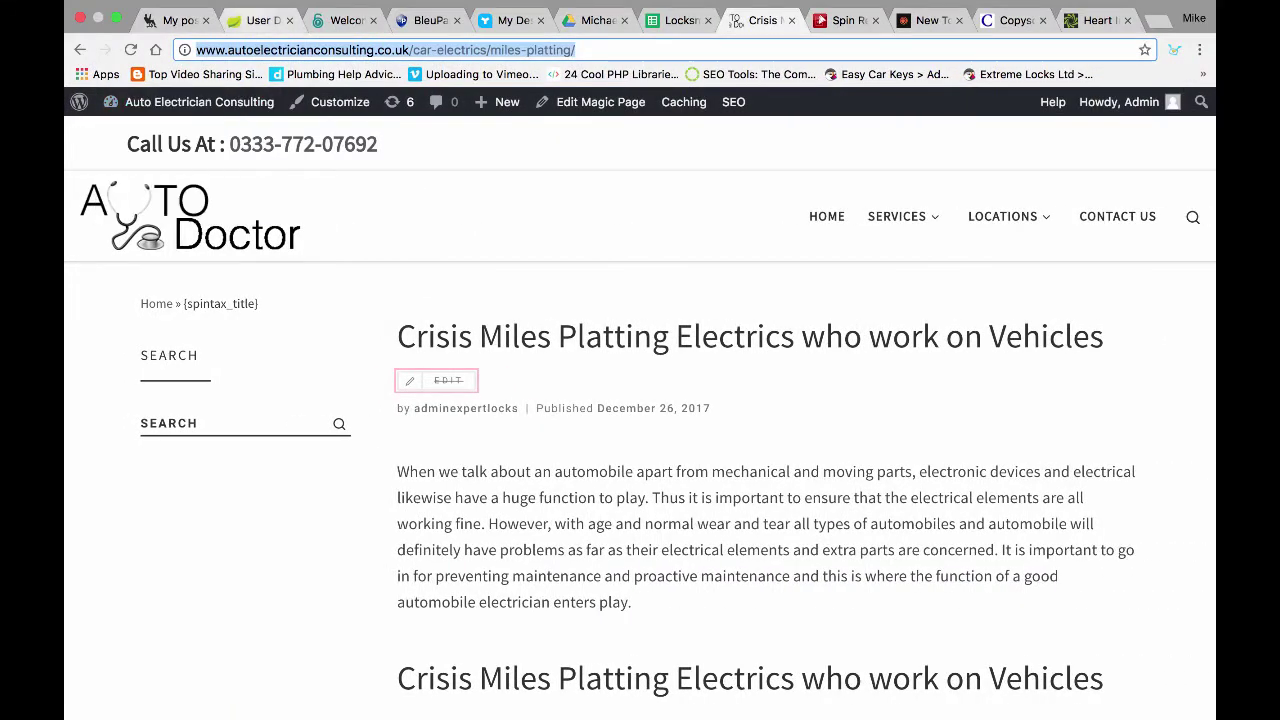
key(super+2)
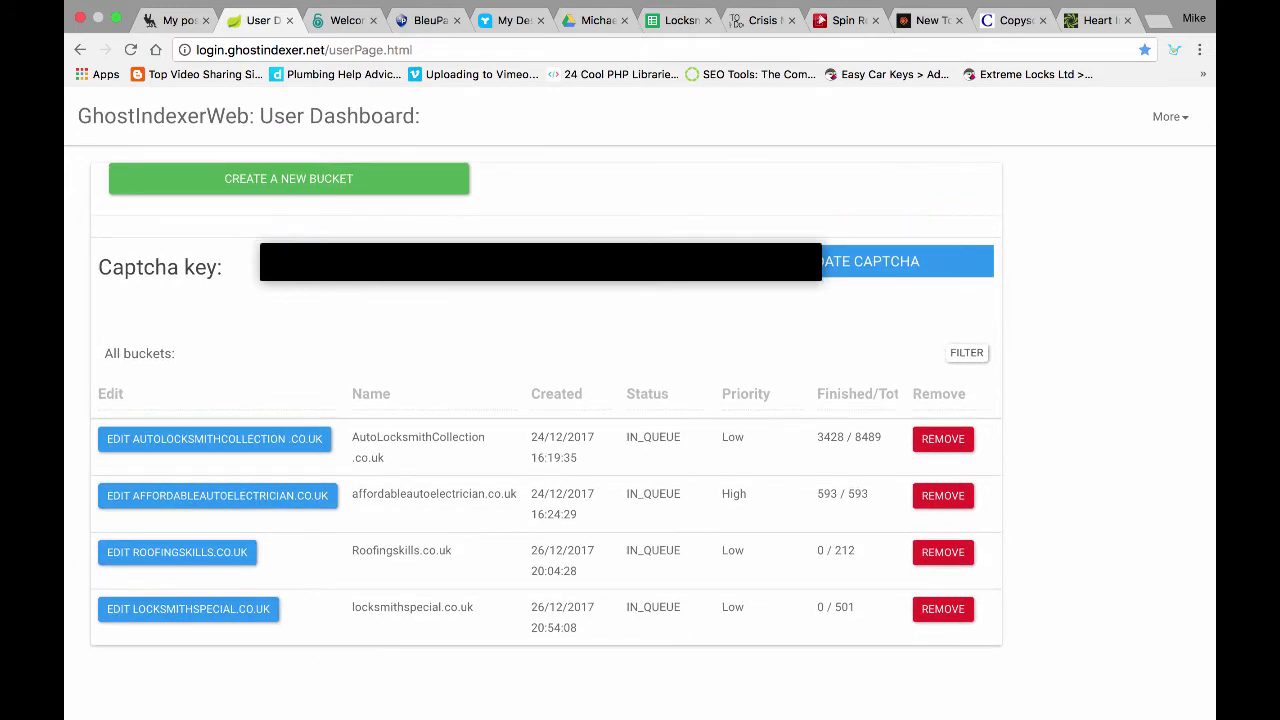
click(762, 20)
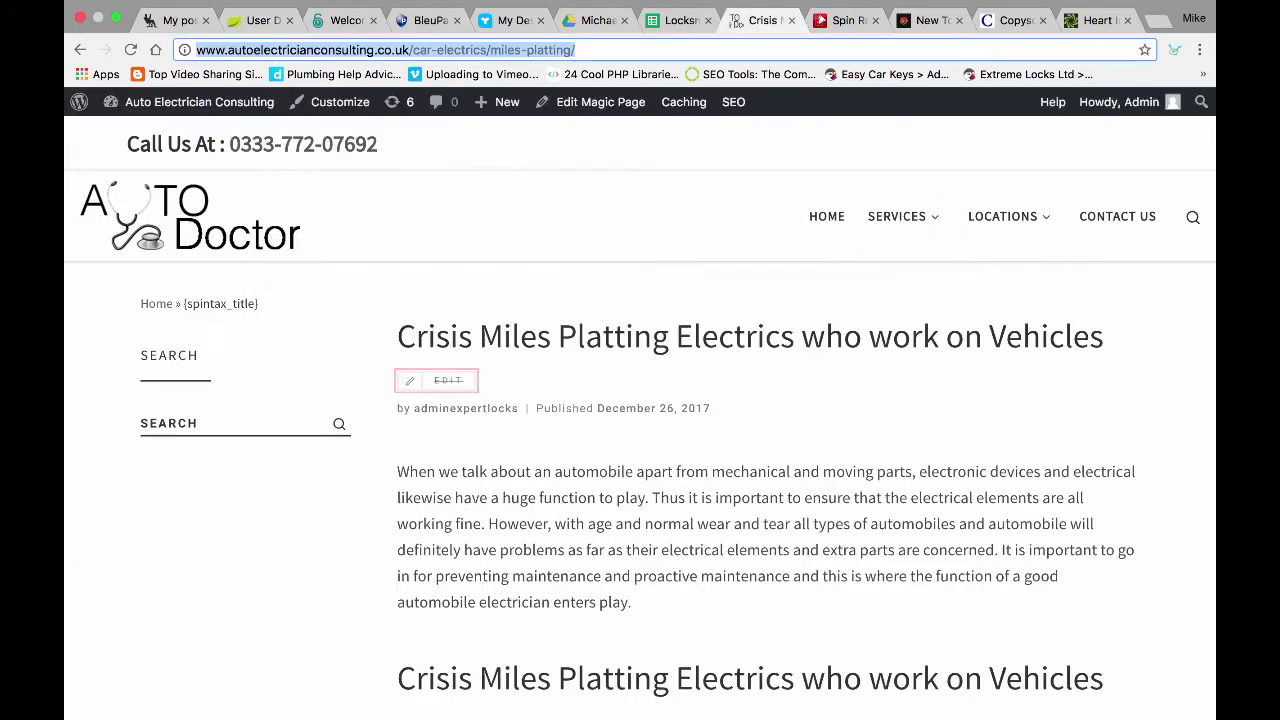
scroll(640, 400, down, 3)
scroll(640, 400, up, 3)
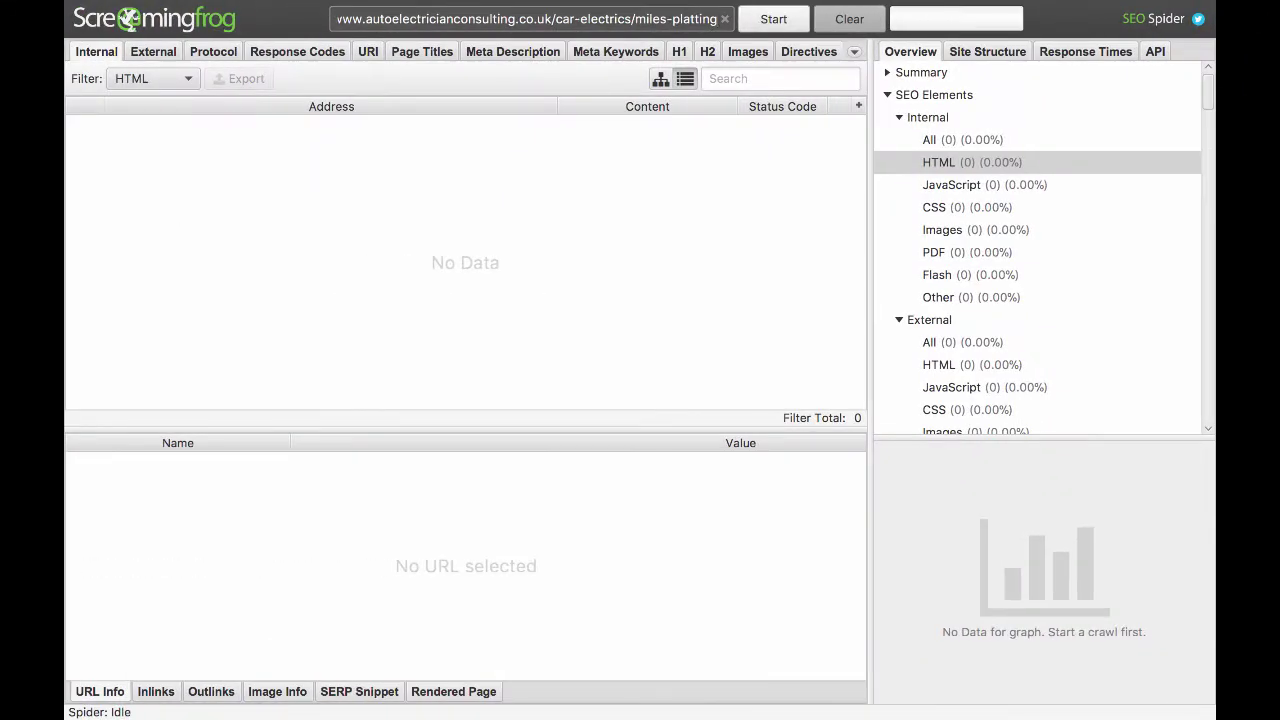
Step: Start the Screaming Frog crawl of the Miles Platting URL and examine the page titles it collects
key(Return)
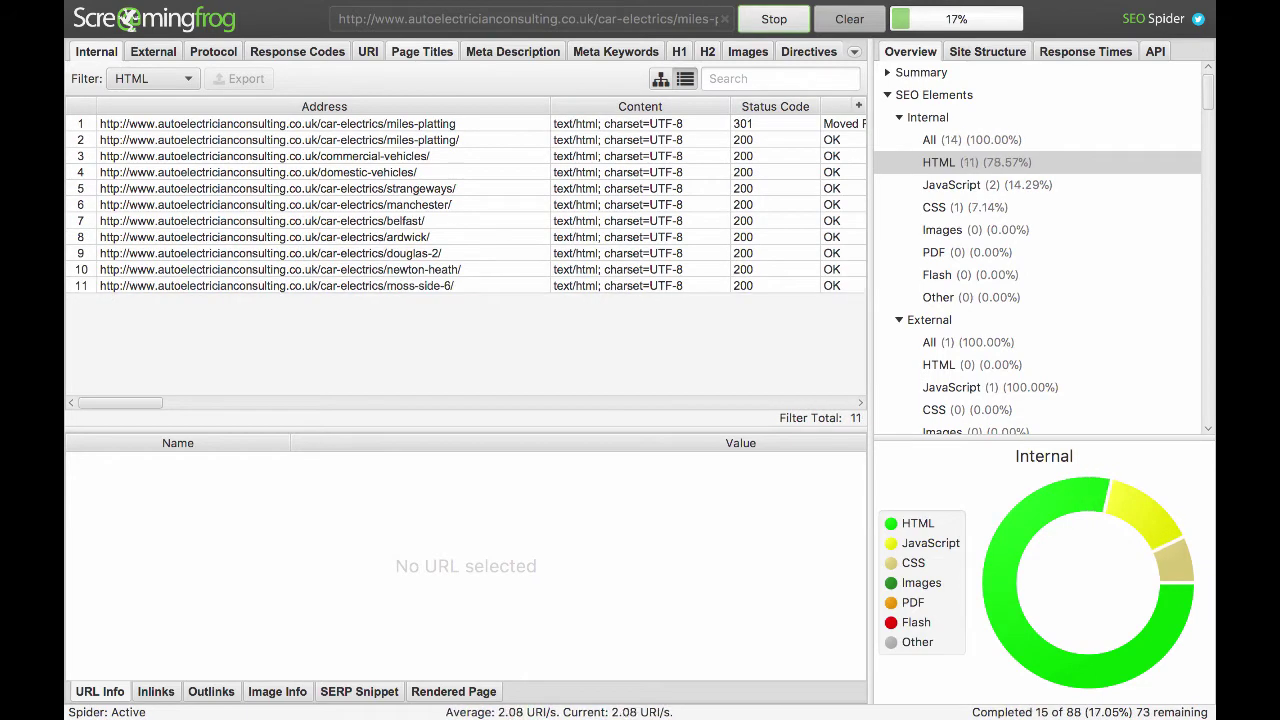
click(422, 51)
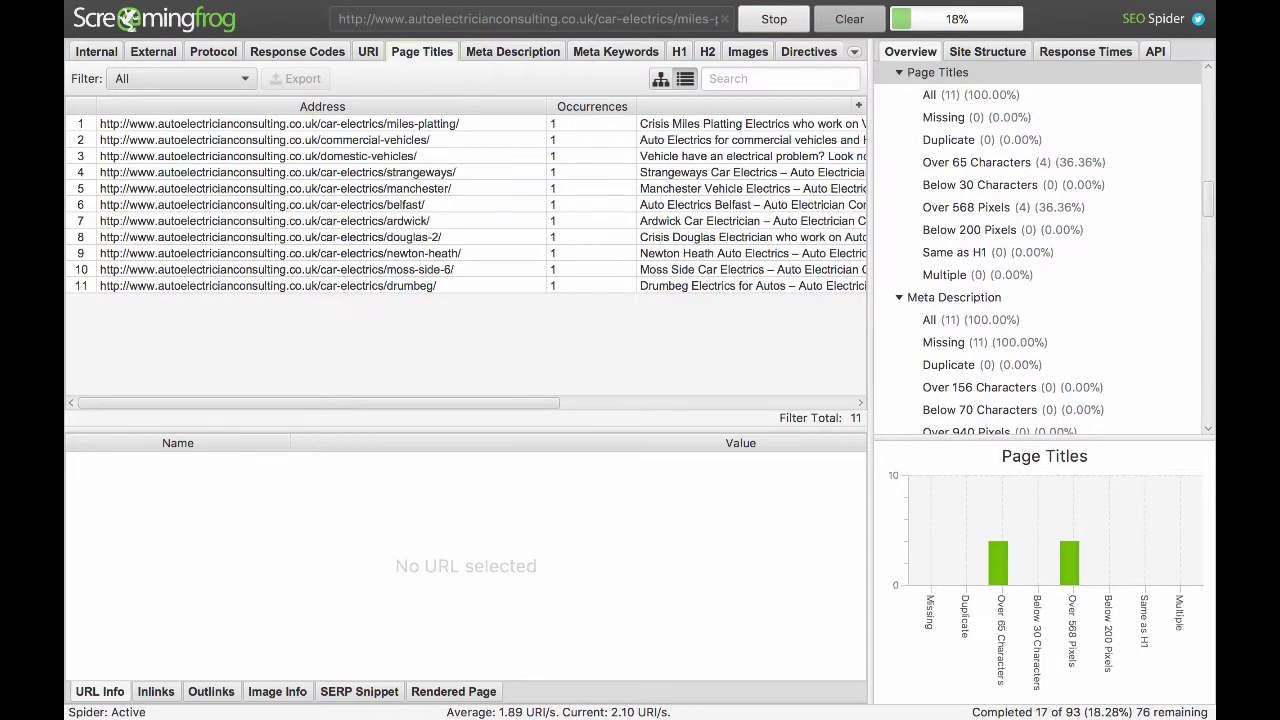
scroll(465, 230, right, 5)
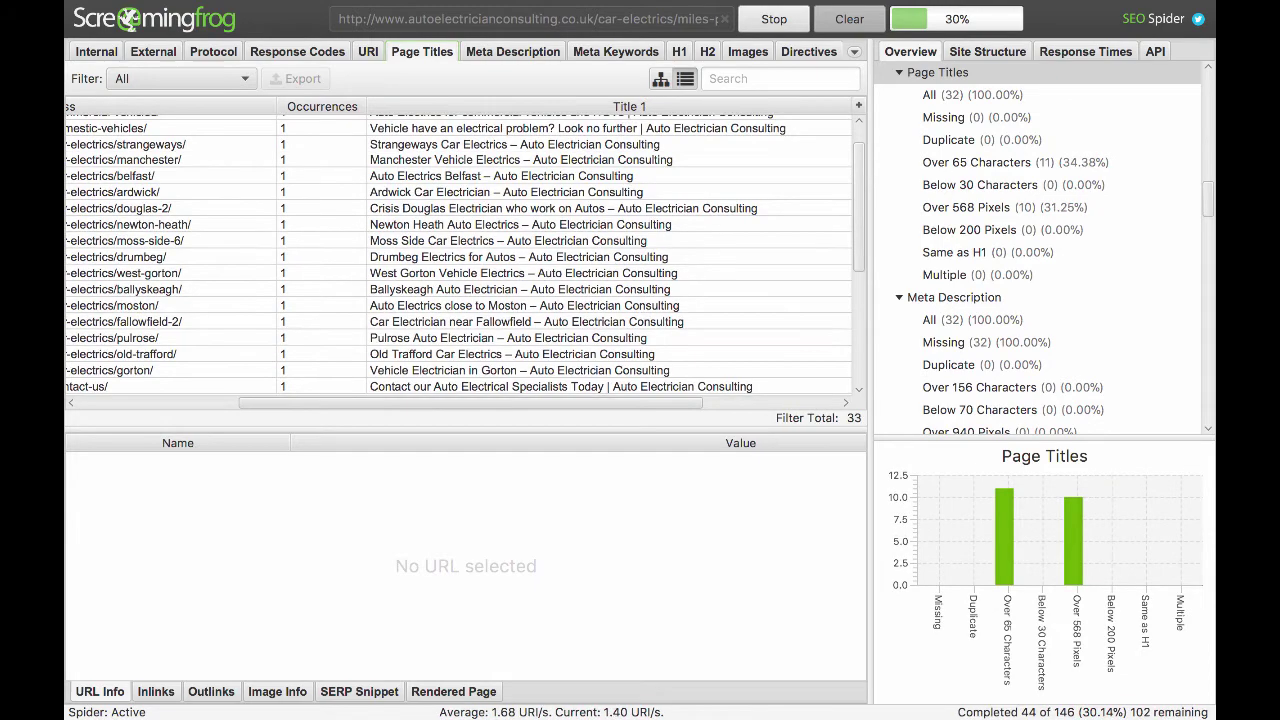
key(ctrl+Right)
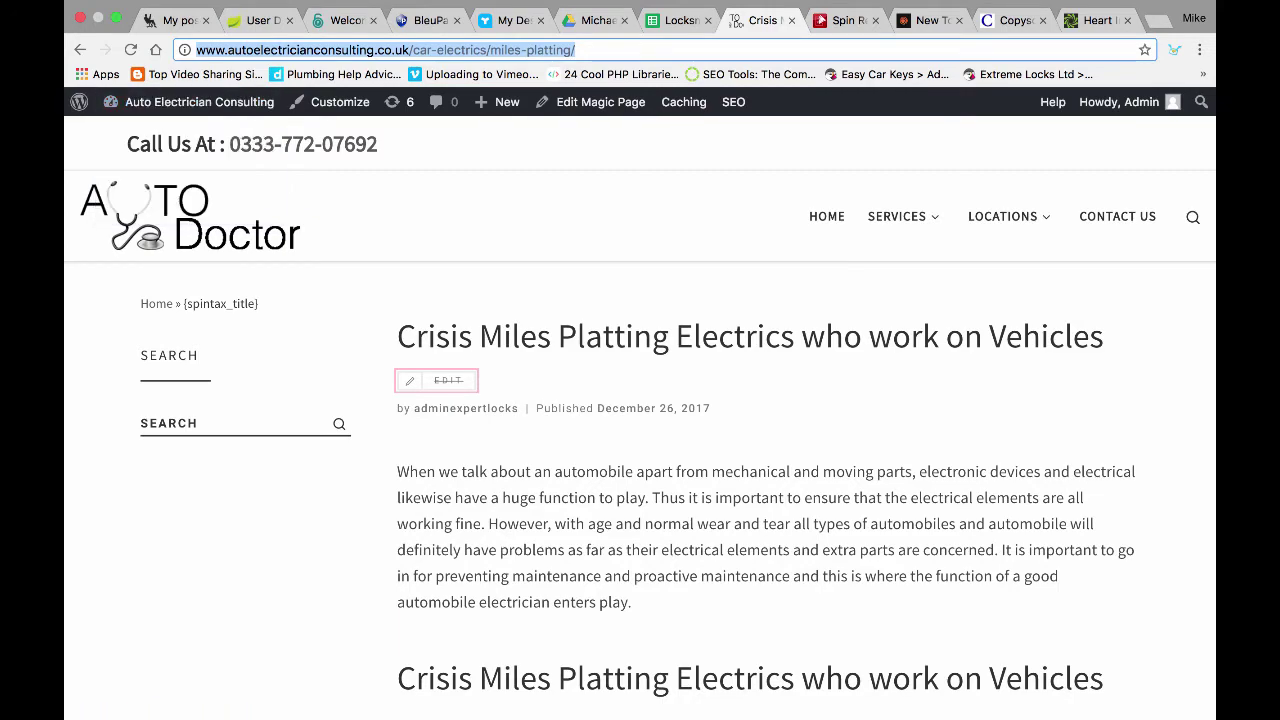
key(ctrl+Left)
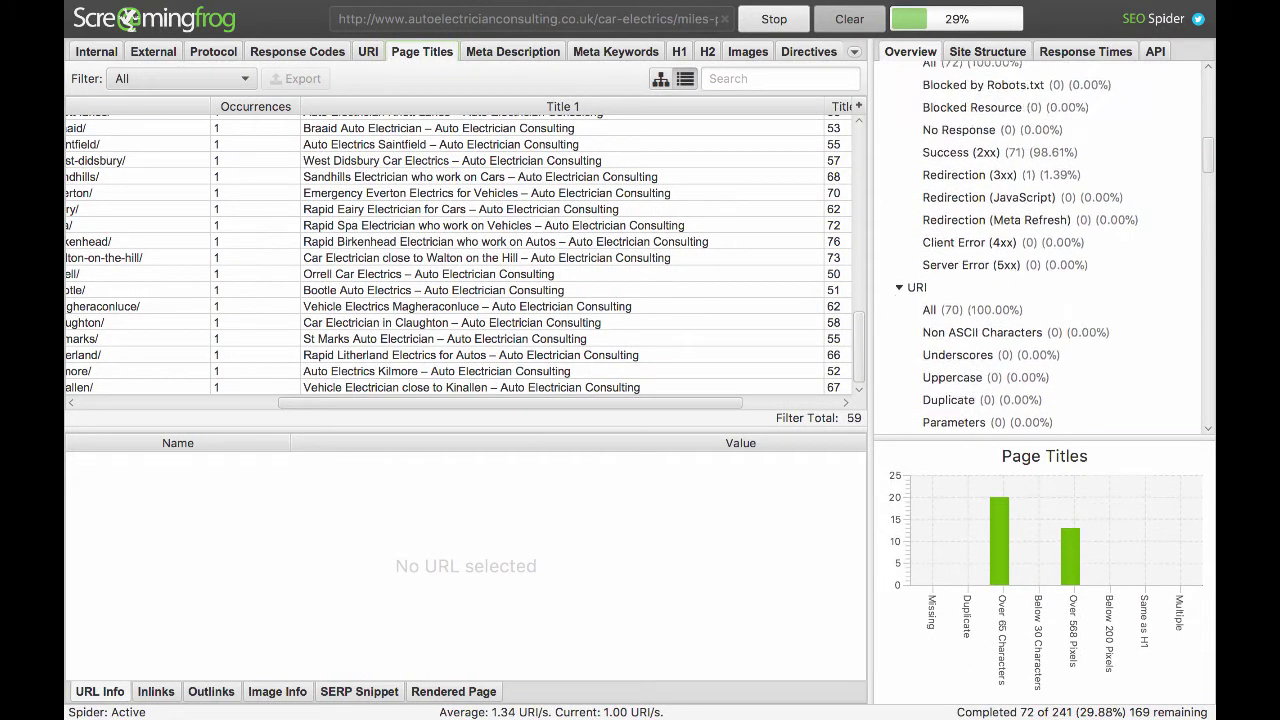
Step: List the crawl's internal HTML pages and select all of their addresses
click(938, 162)
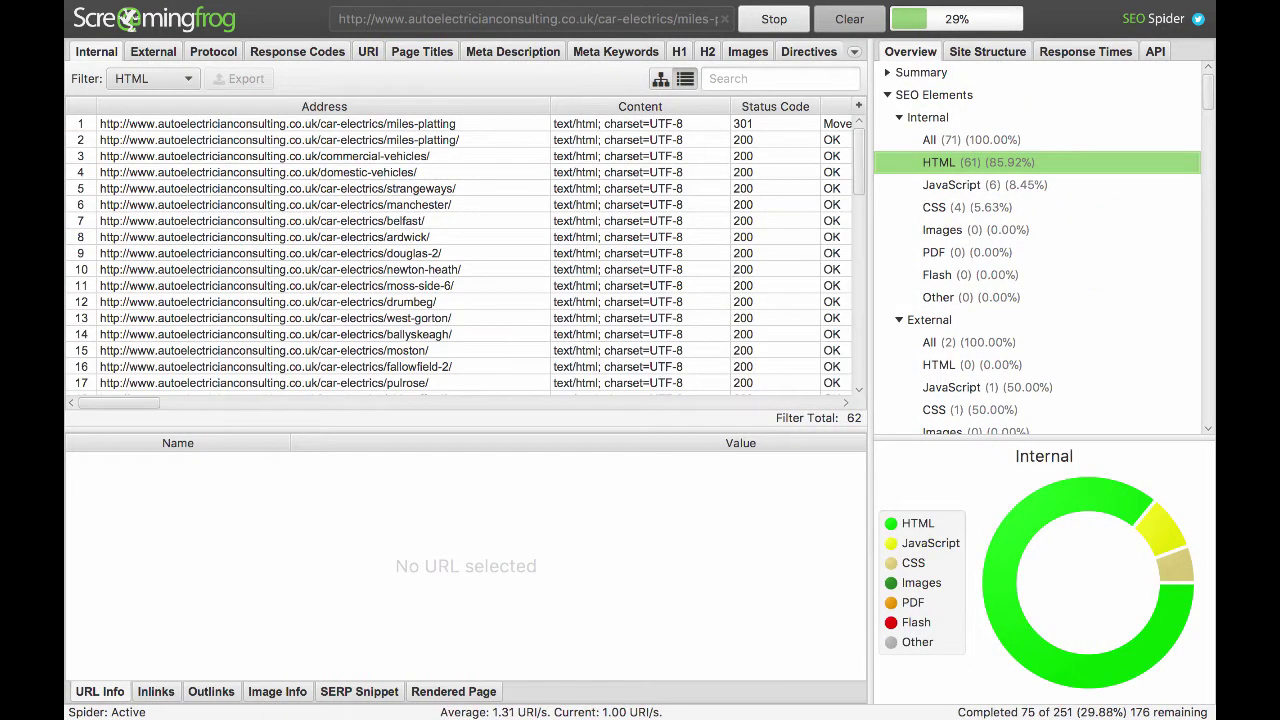
click(277, 123)
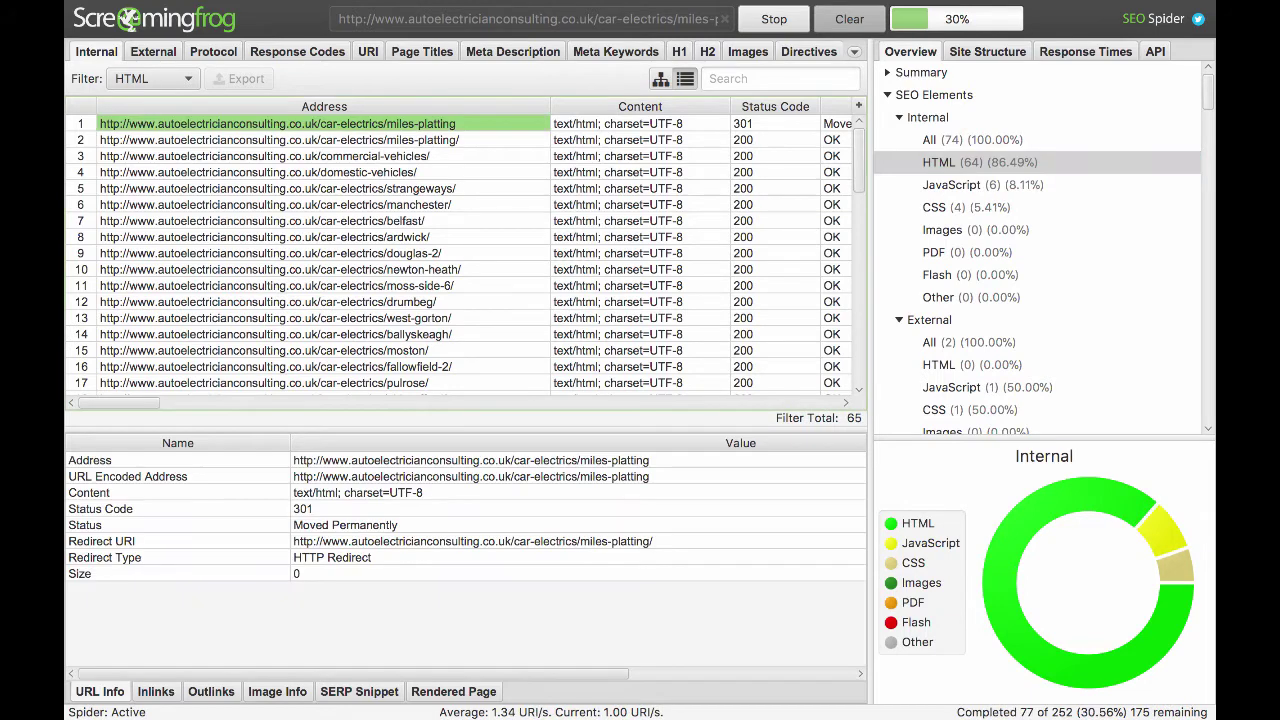
scroll(466, 254, down, 15)
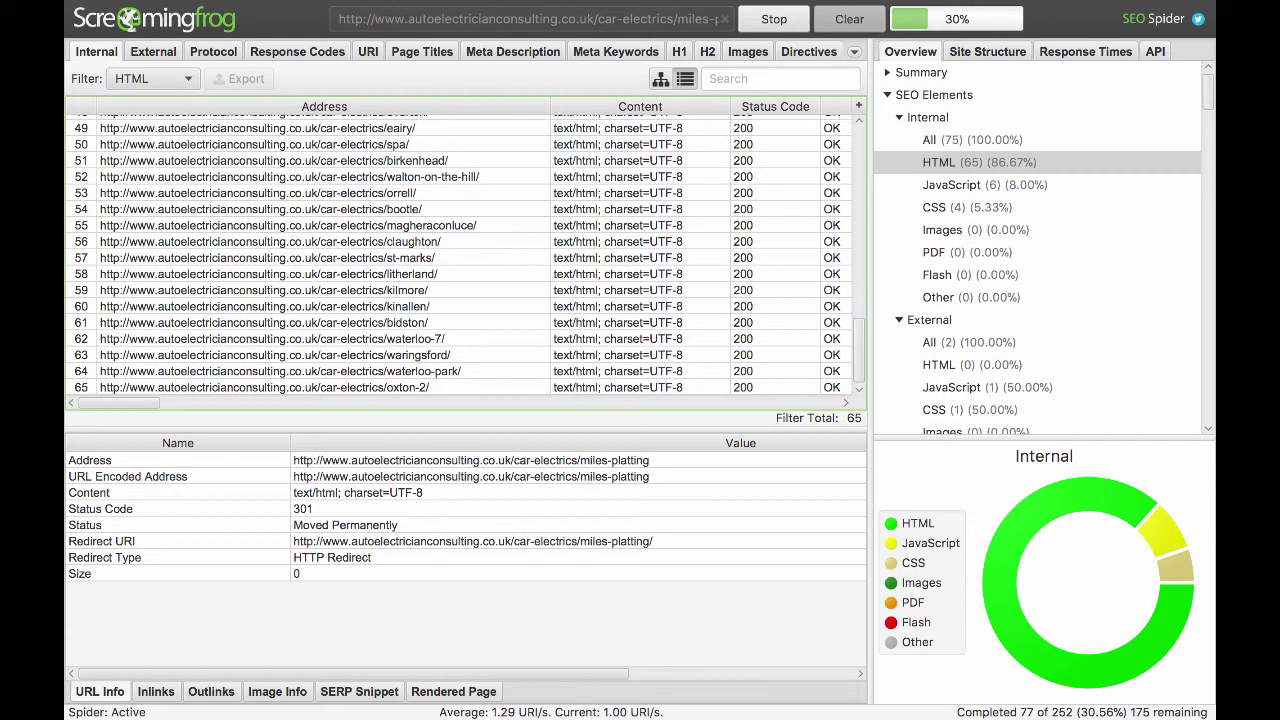
key(super+a)
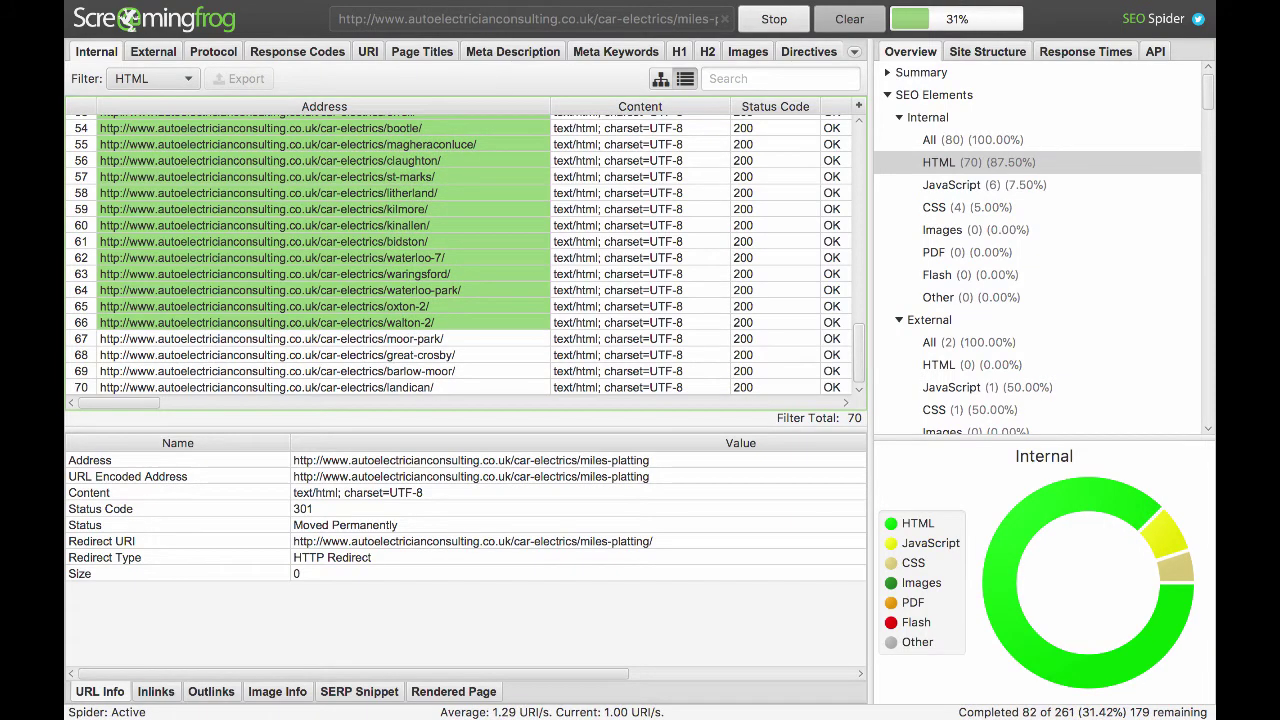
Step: Switch to the GhostIndexer dashboard in the browser and start a new bucket named Auto Electrician Consulting
key(ctrl+Right)
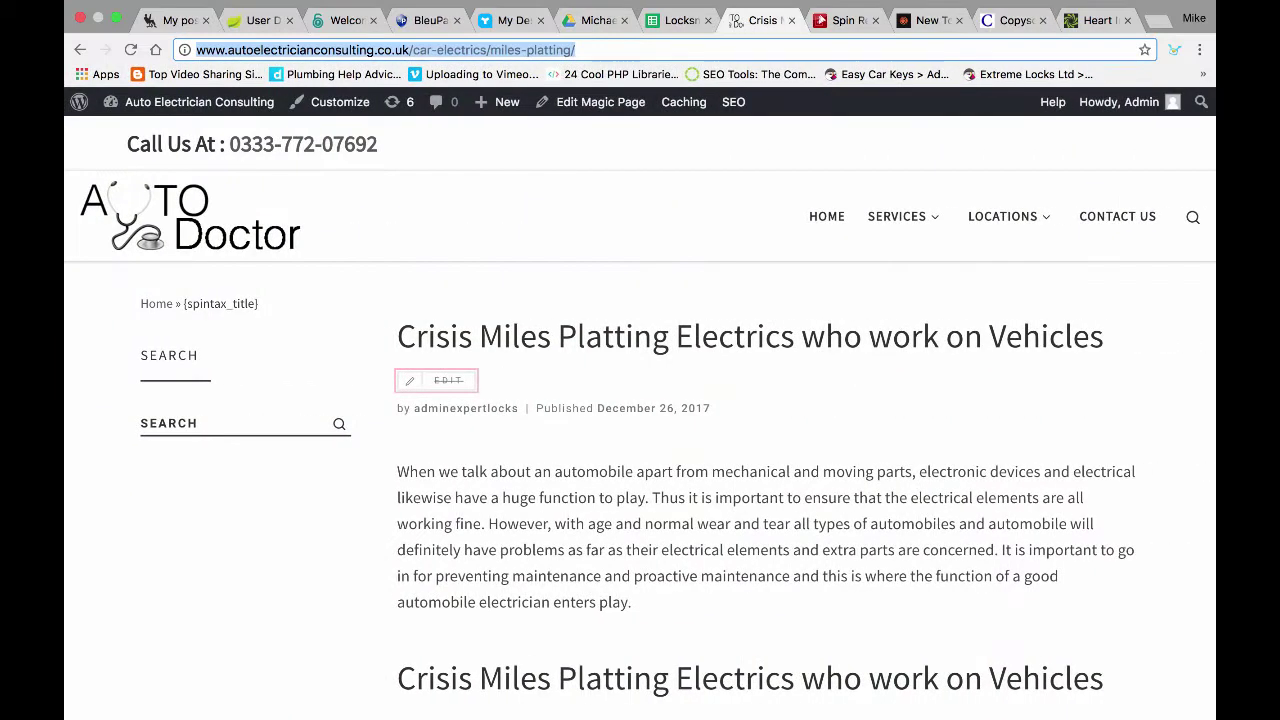
key(super+2)
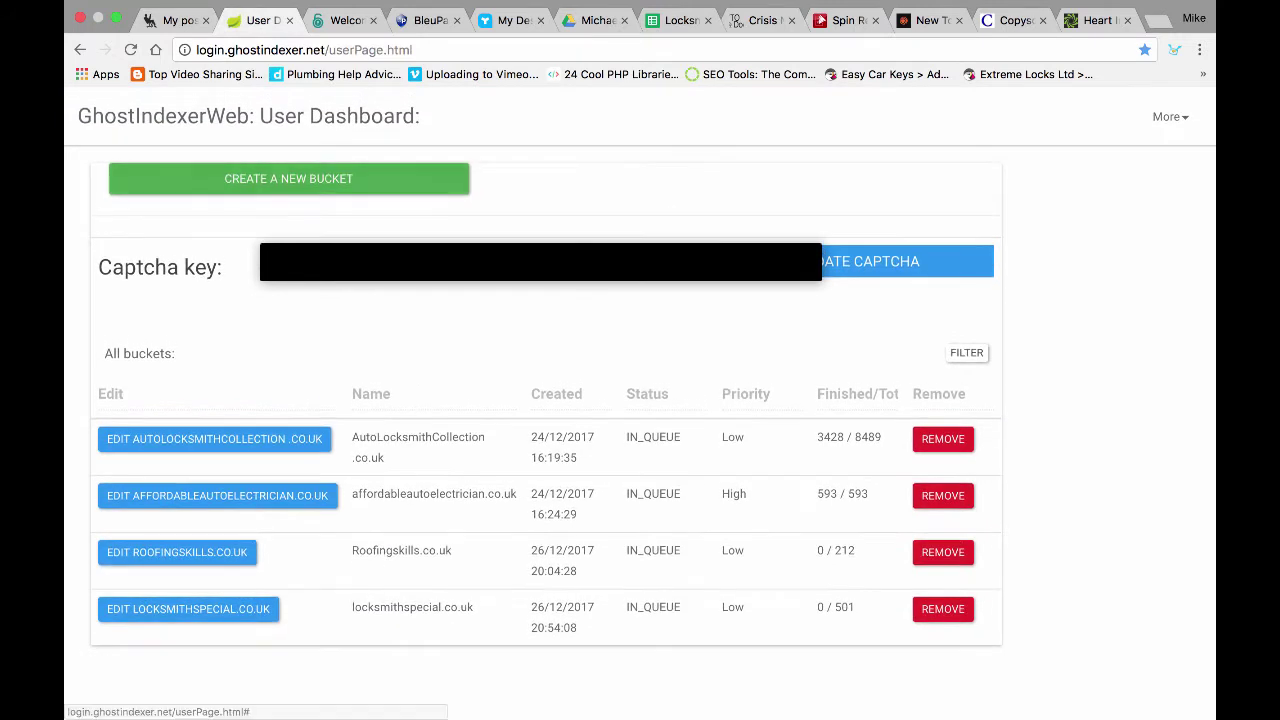
click(300, 186)
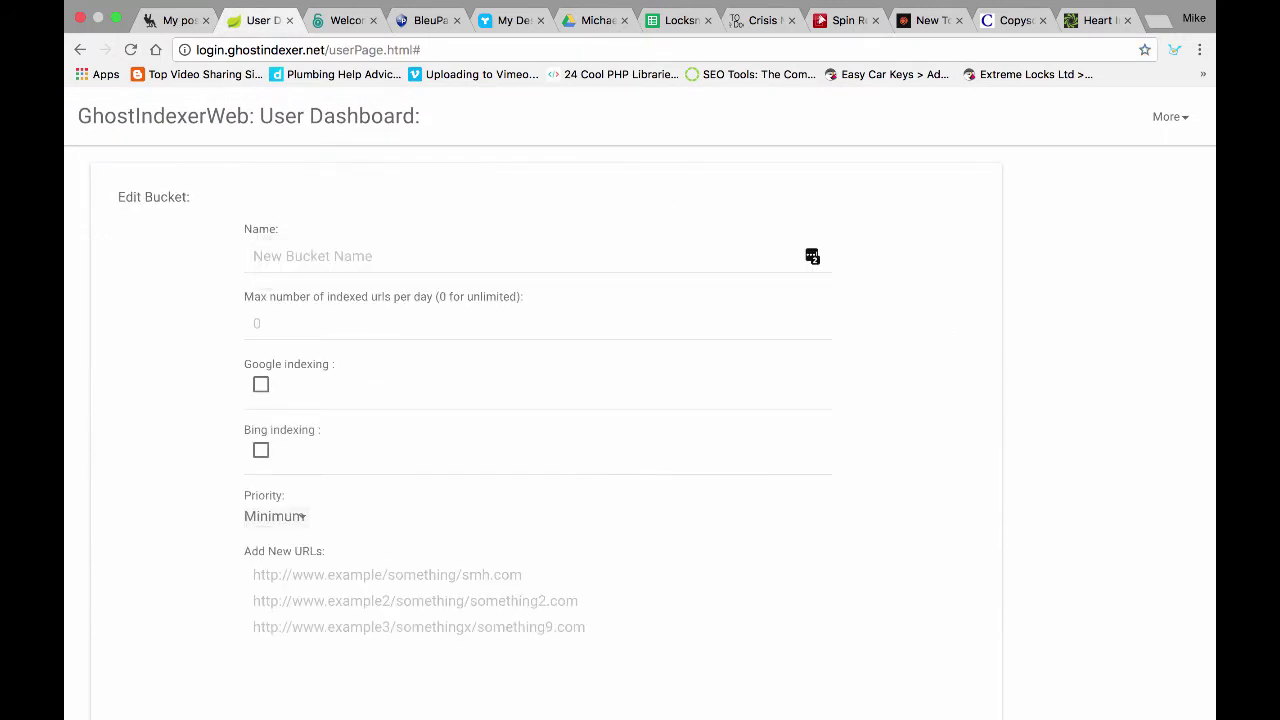
click(300, 256)
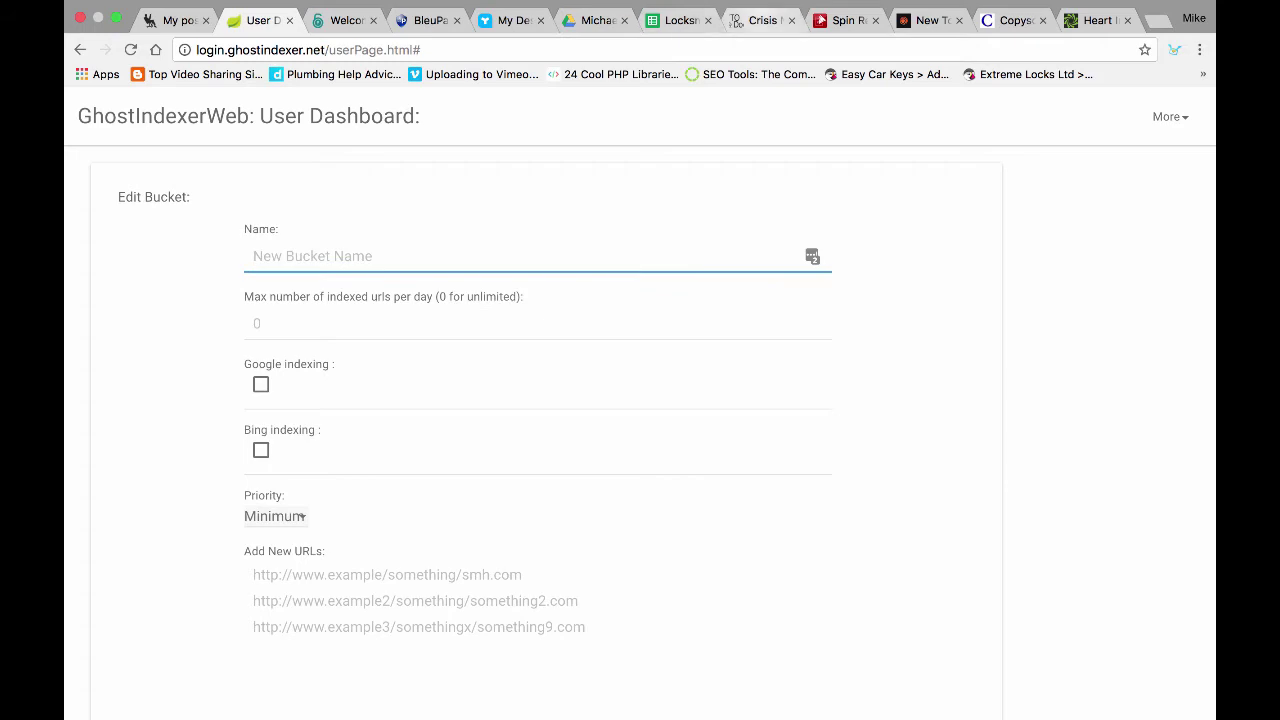
click(762, 20)
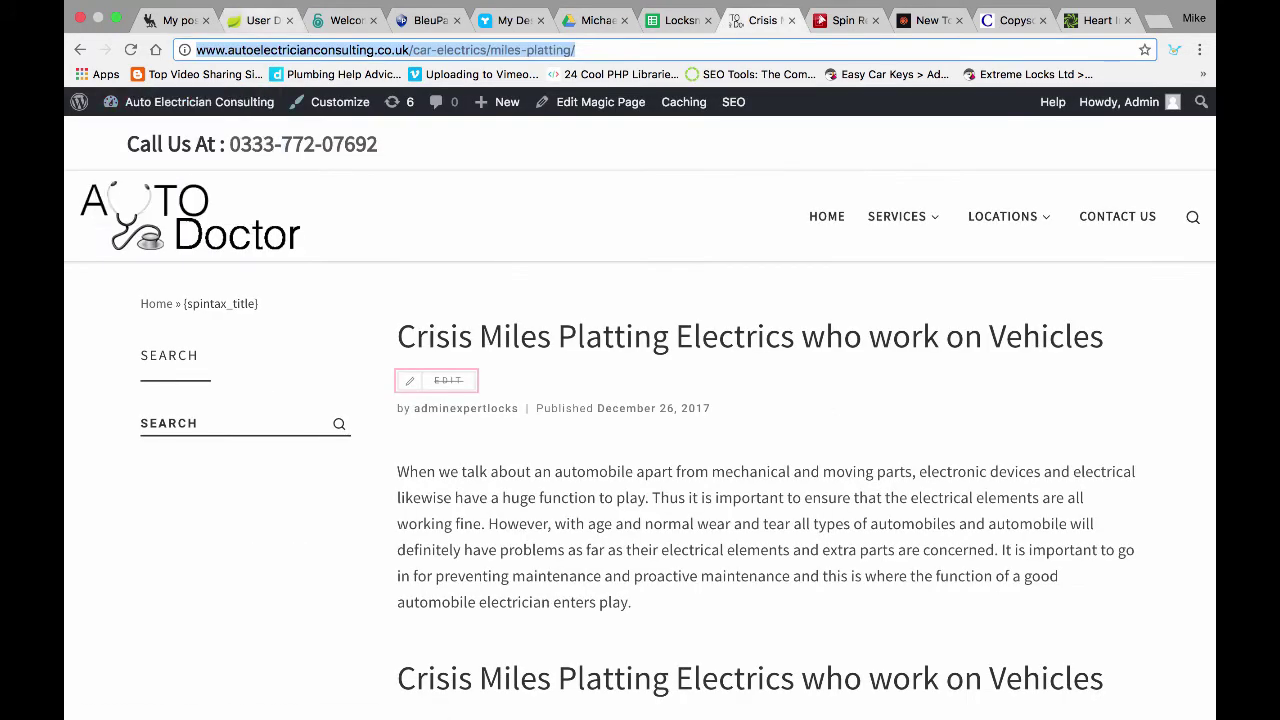
click(258, 20)
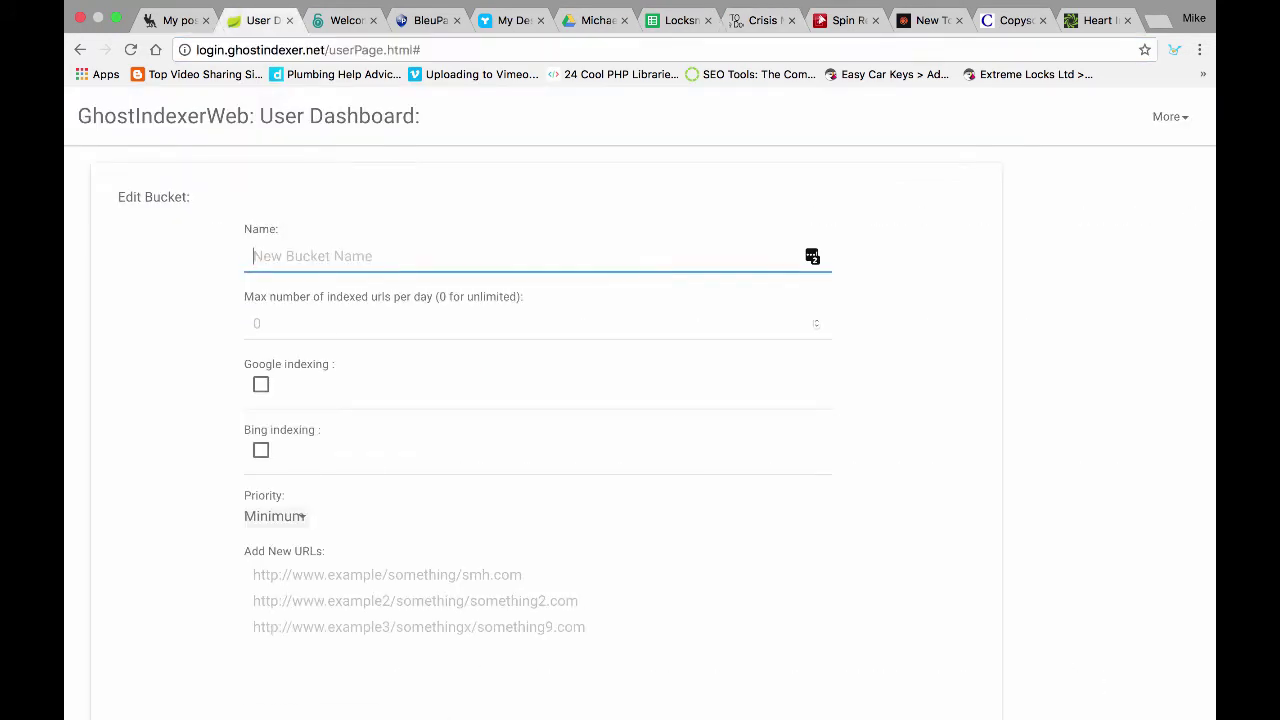
text(Auto Electrician Consulting)
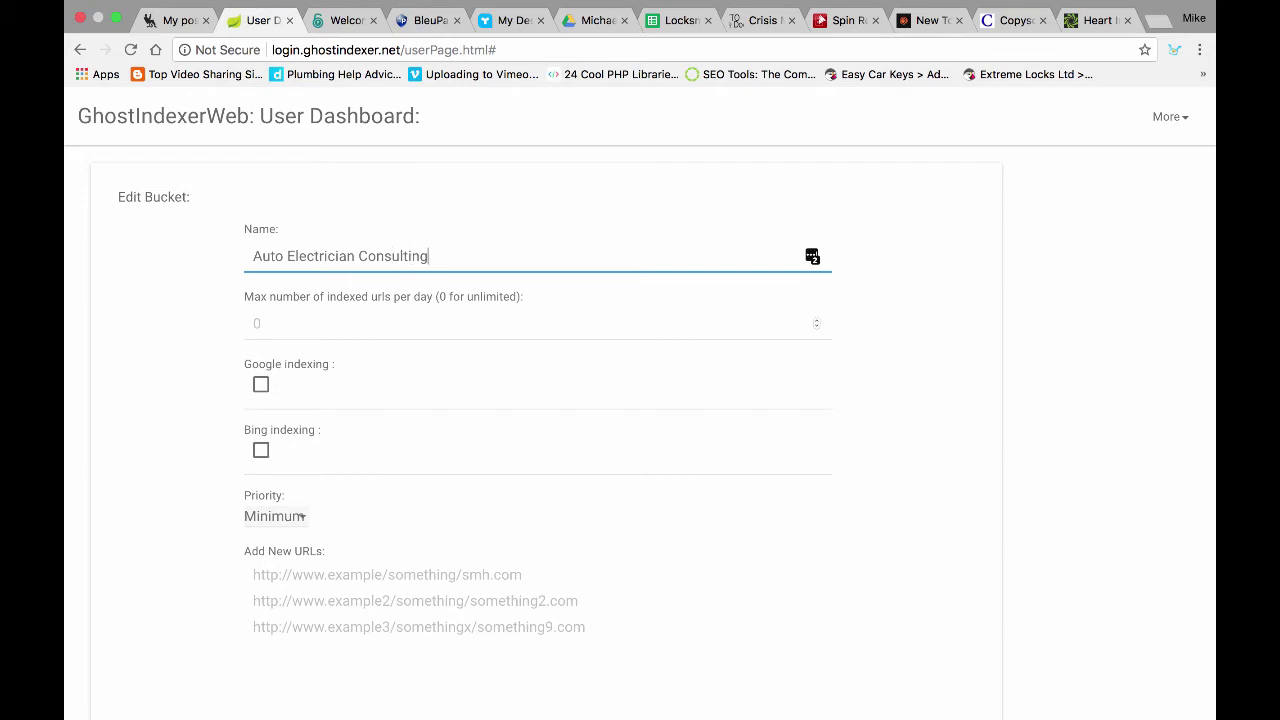
Step: Enable Google and Bing indexing for the Auto Electrician Consulting bucket and set its priority to Low
key(Tab)
key(Tab)
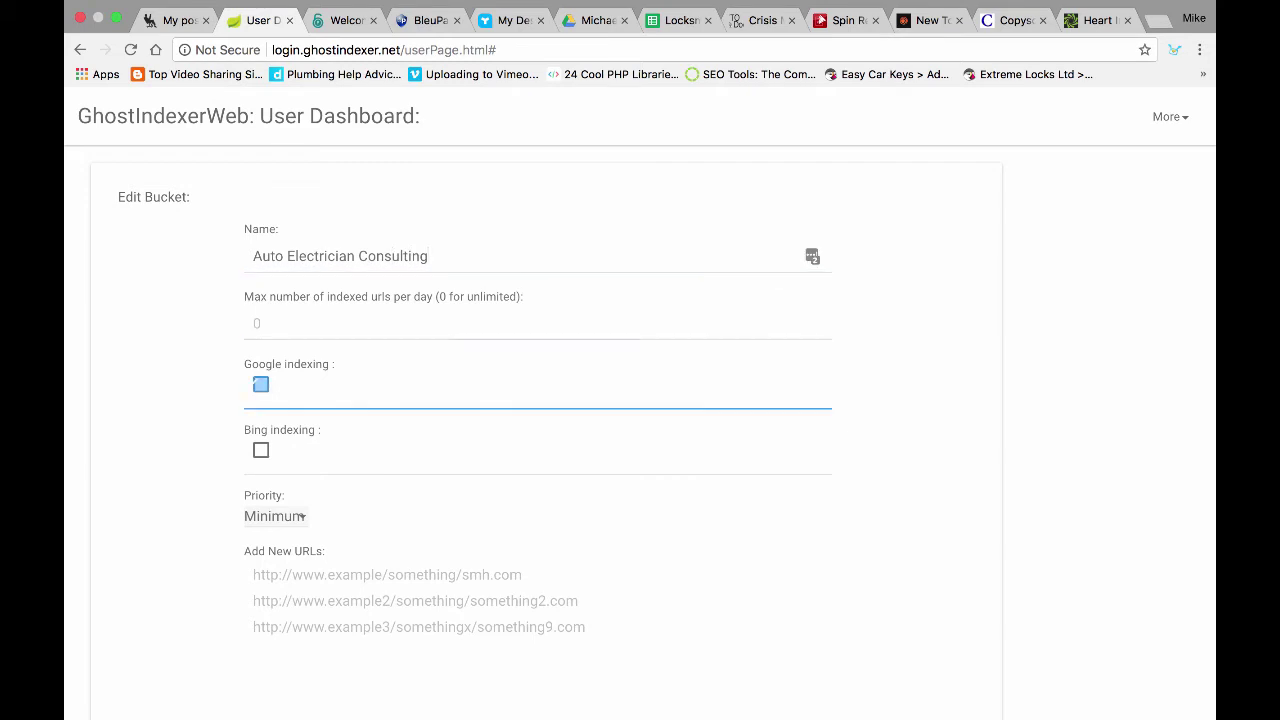
key(space)
key(Tab)
key(space)
key(Tab)
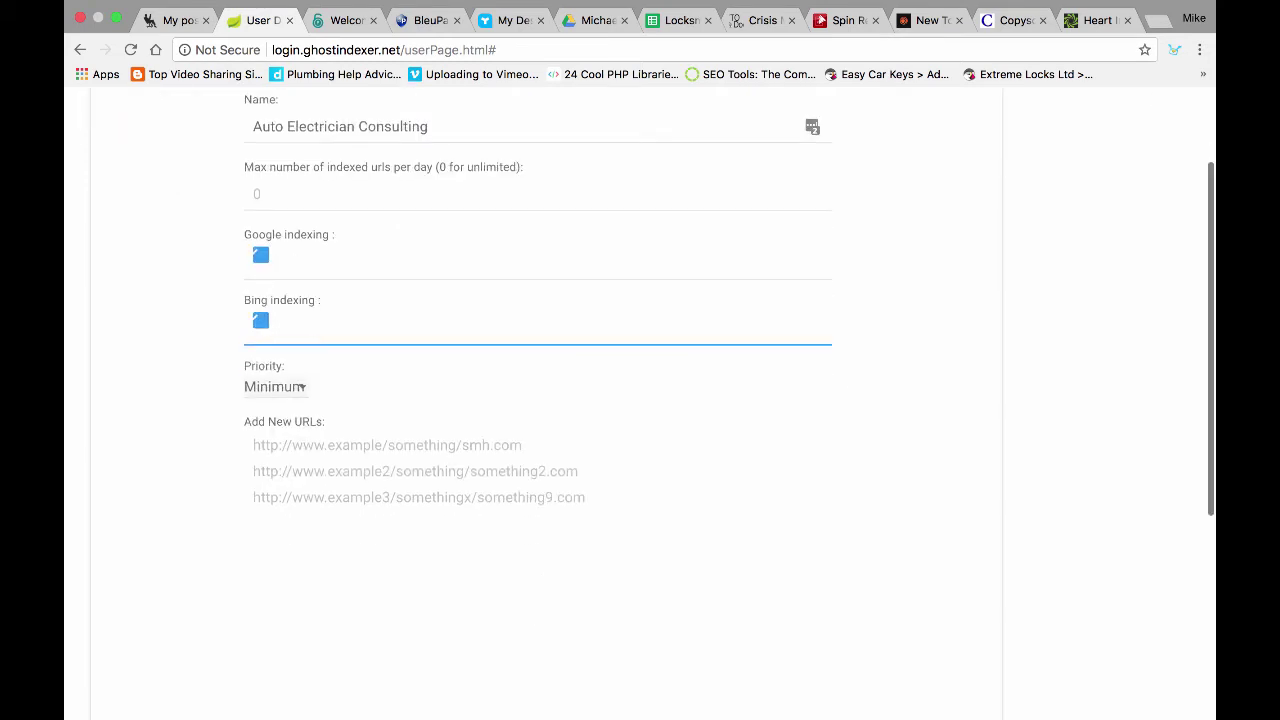
key(space)
key(Down)
key(Return)
key(Tab)
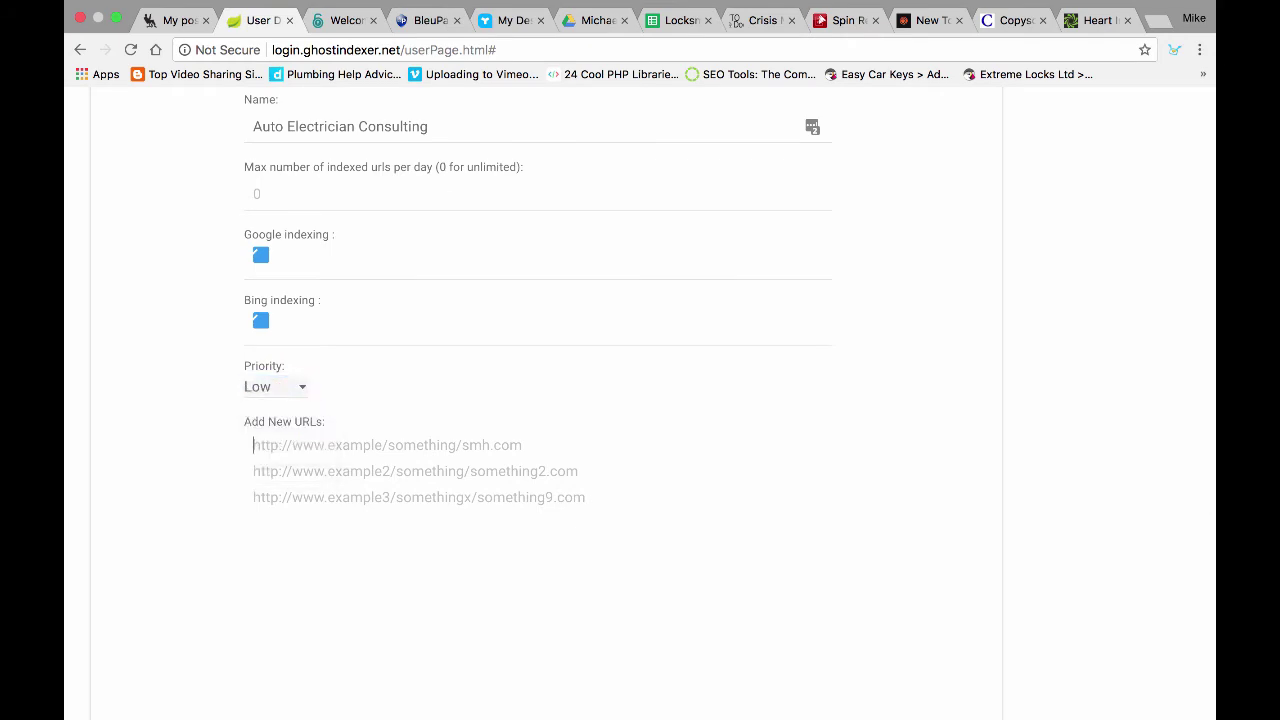
Step: Add the copied autoelectricianconsulting.co.uk page addresses as the bucket's new URLs and save the bucket
key(super+v)
scroll(537, 300, up, 15)
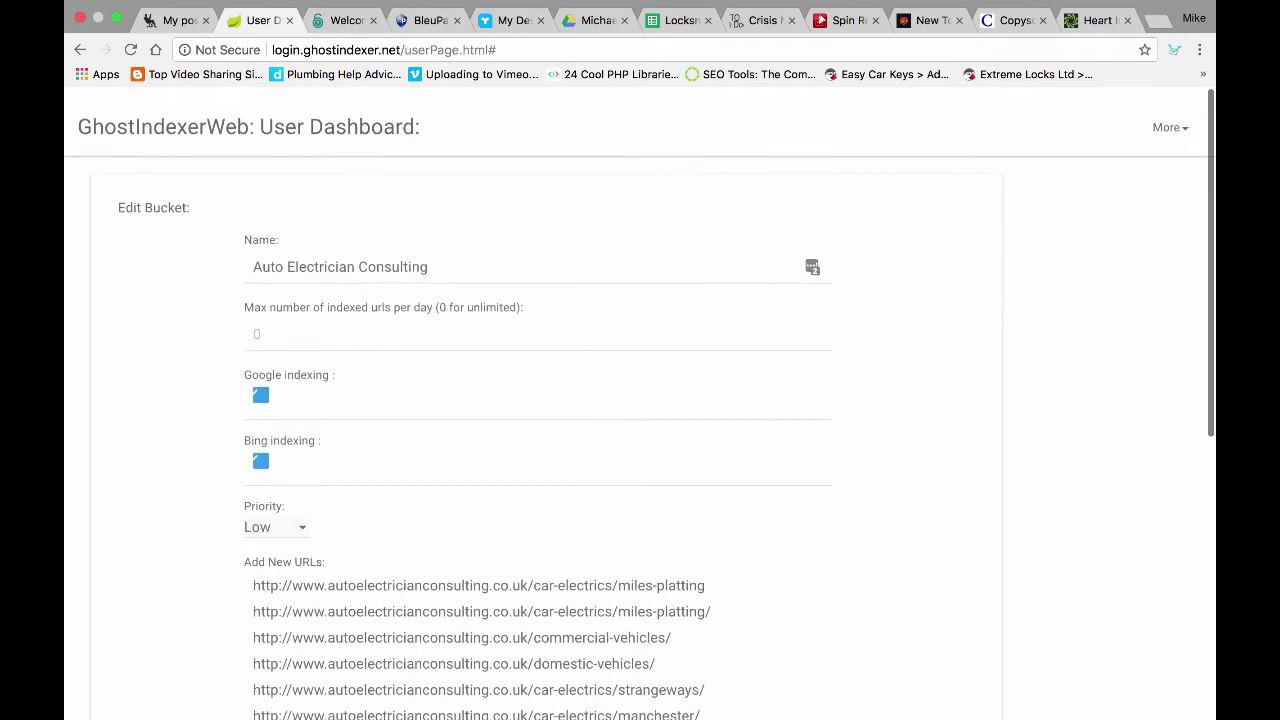
scroll(640, 400, down, 5)
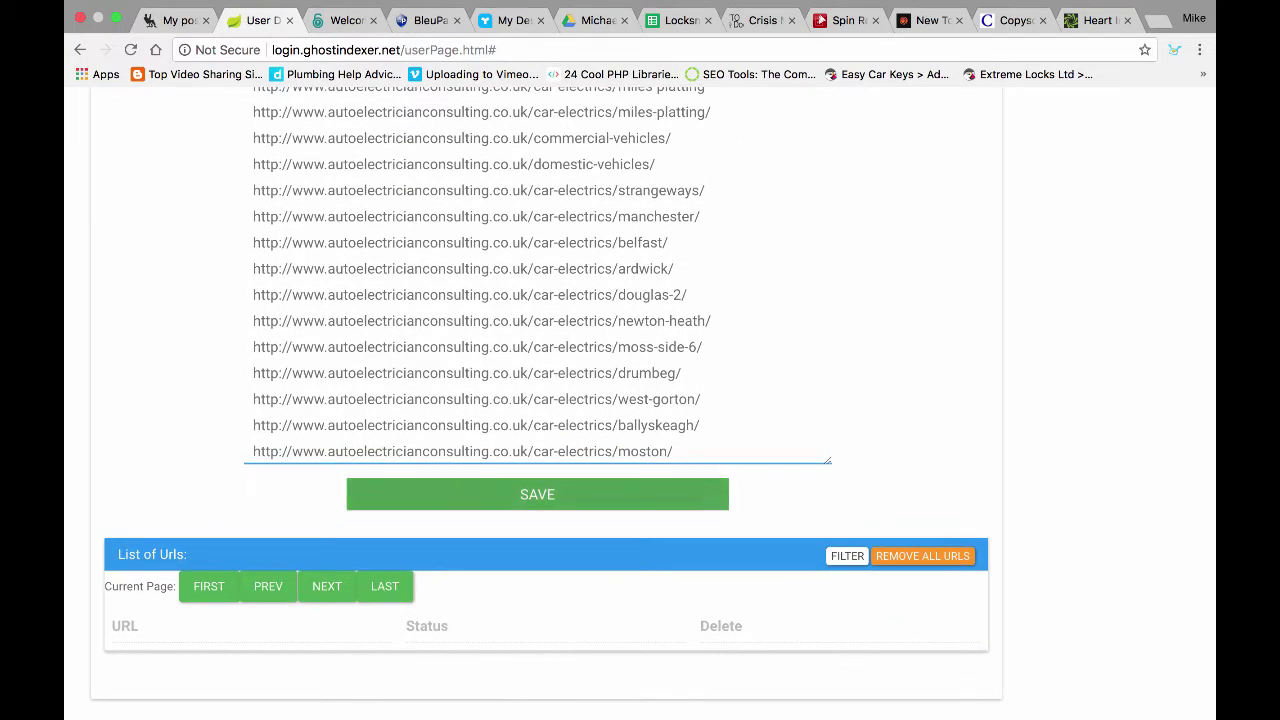
click(537, 506)
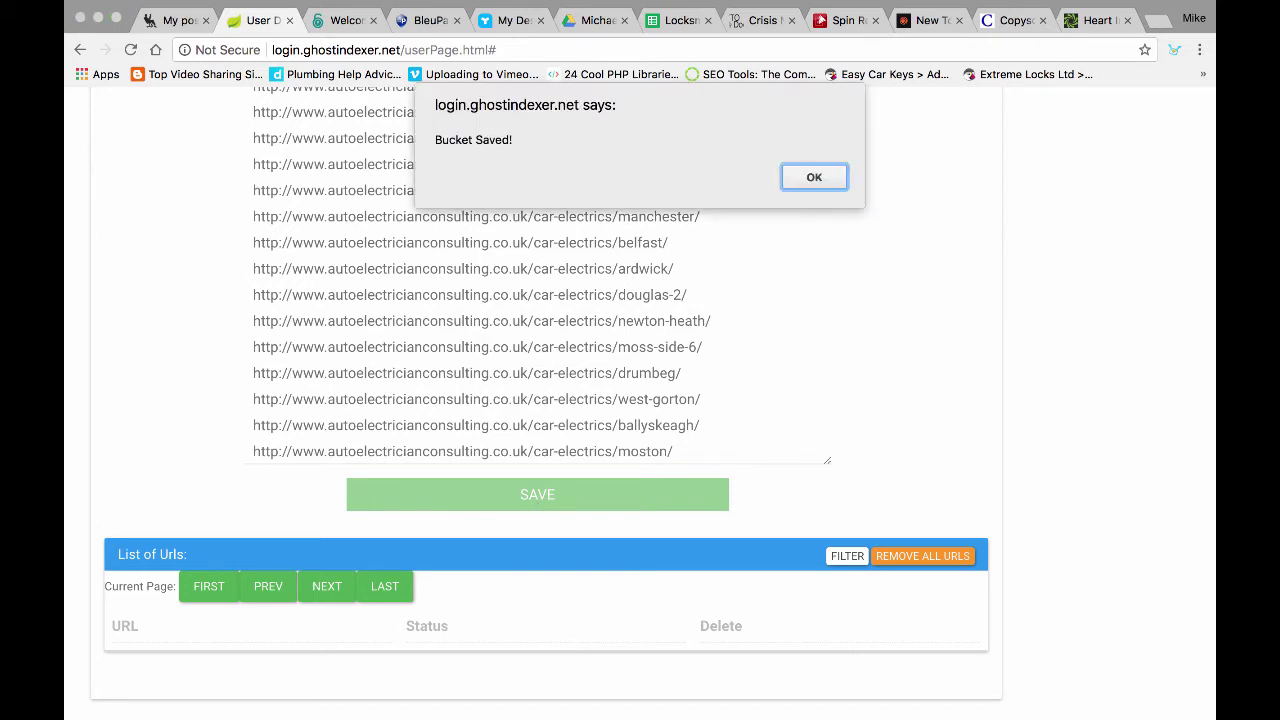
key(Return)
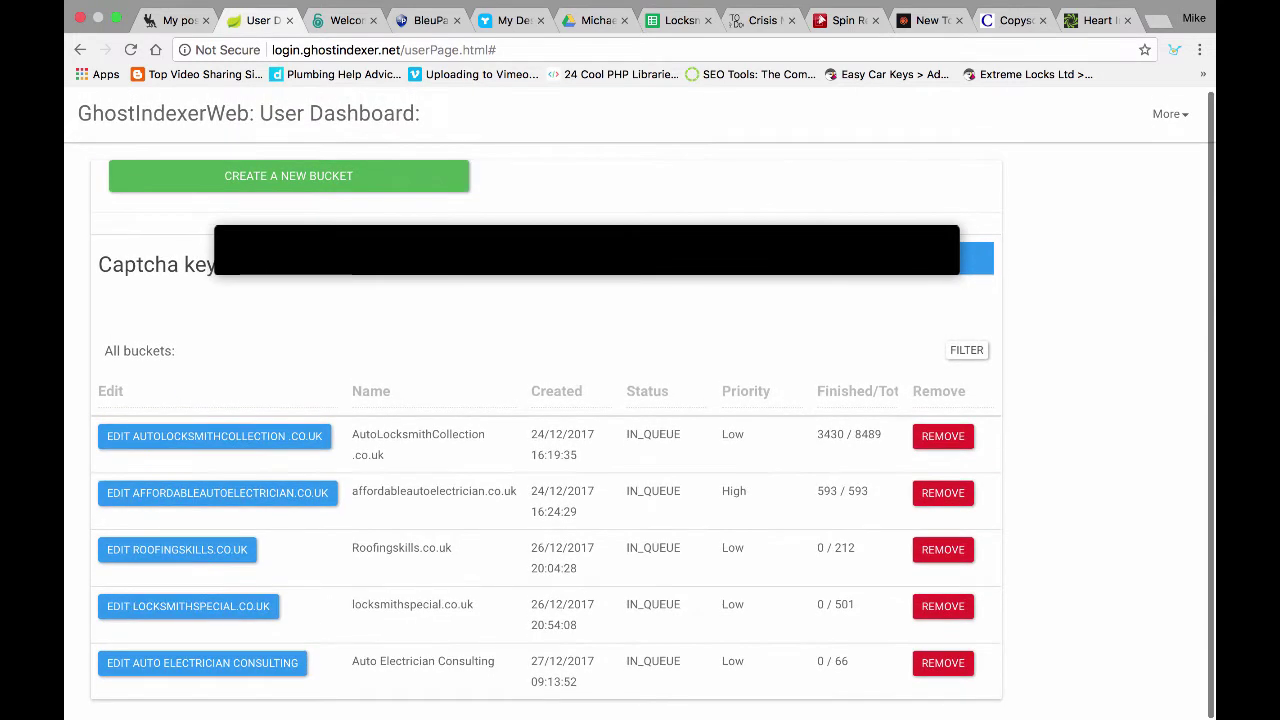
key(ctrl+Left)
key(ctrl+Right)
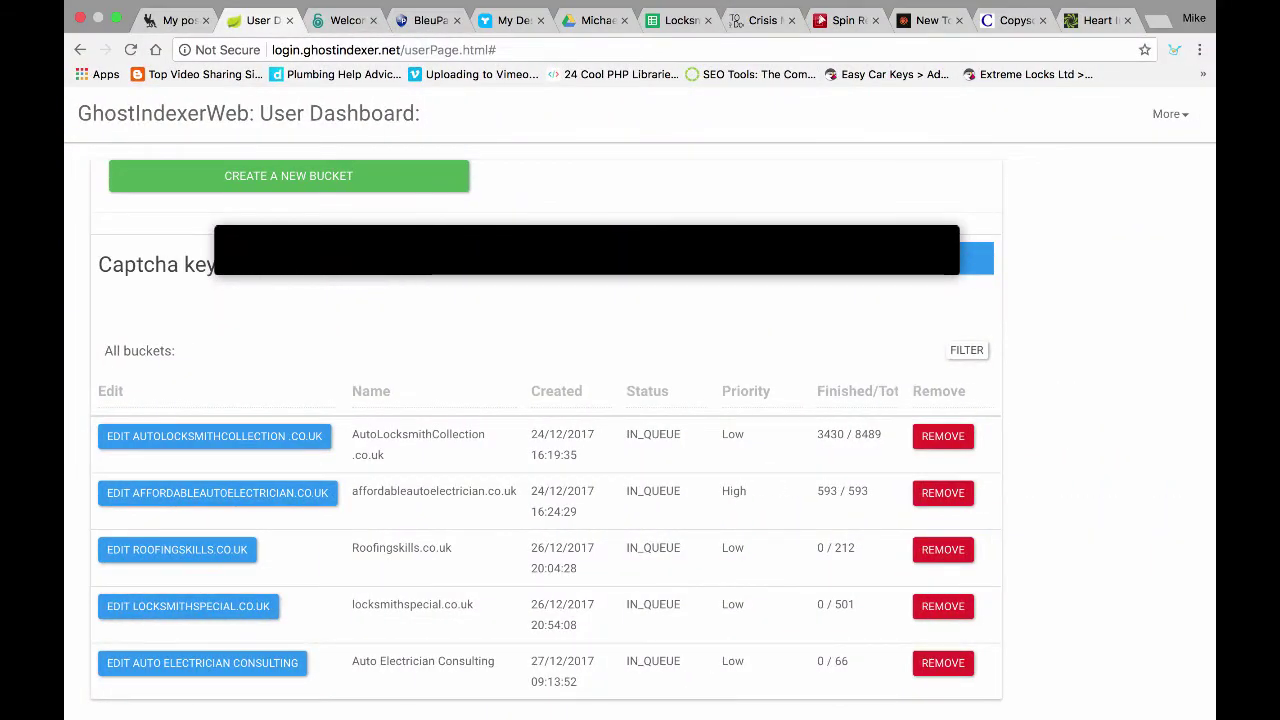
Step: Open the Auto Electrician Consulting bucket, look through its list of URLs, and return to the dashboard
click(202, 663)
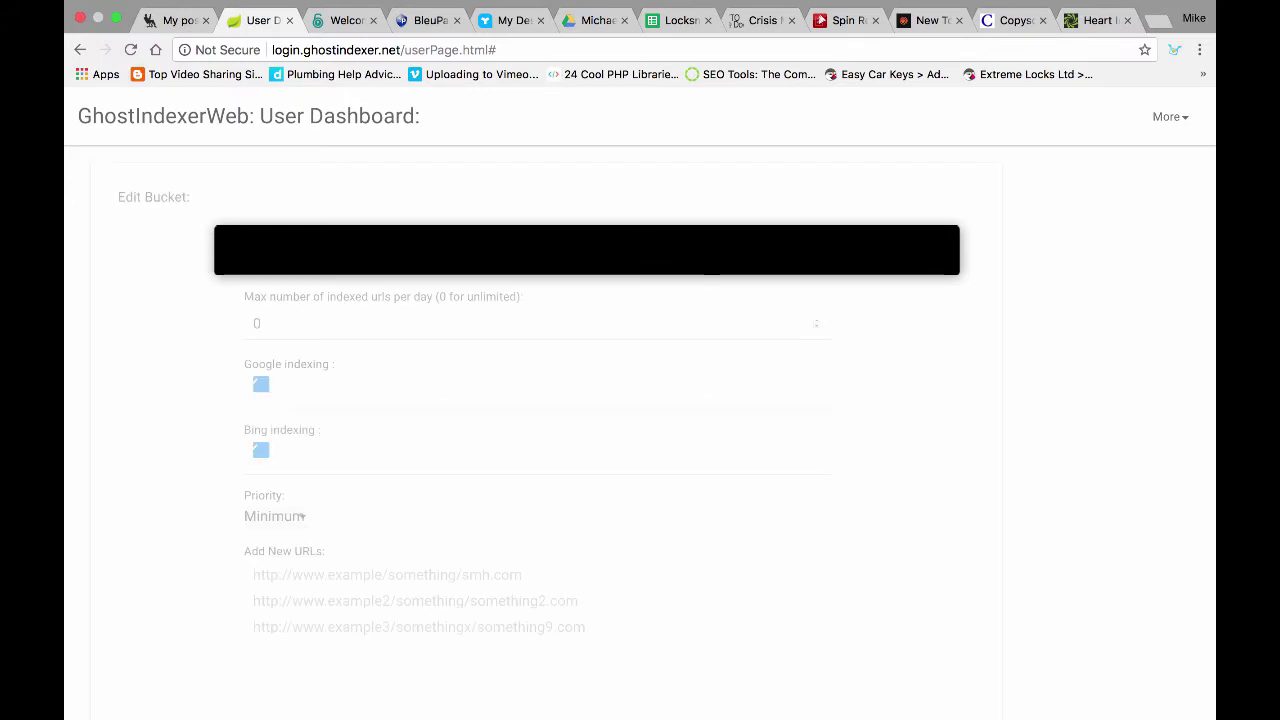
scroll(546, 400, down, 10)
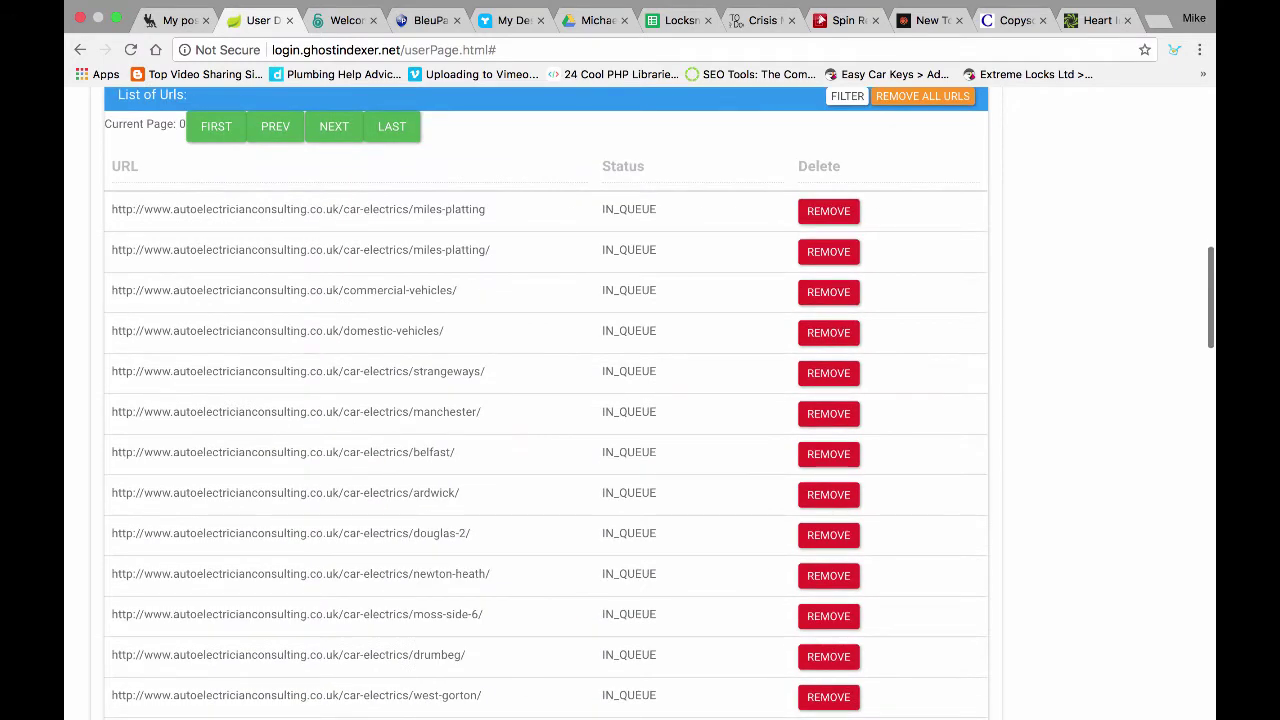
scroll(546, 400, down, 4)
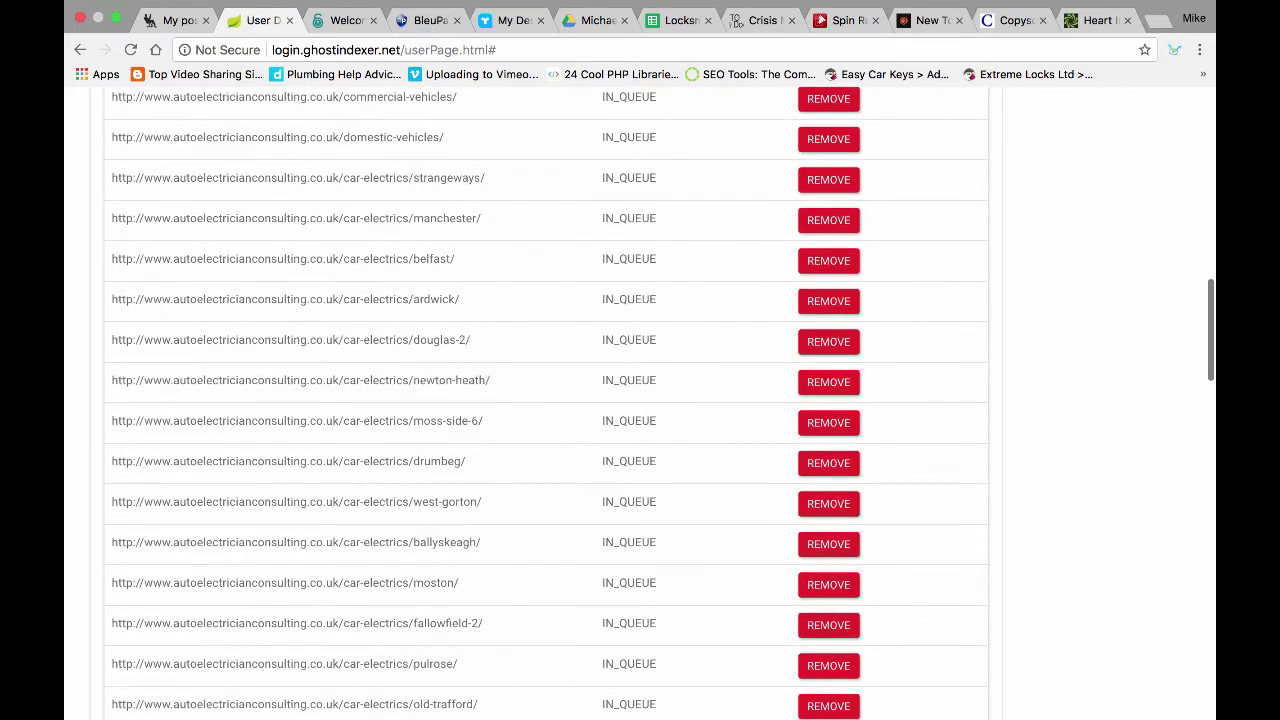
scroll(546, 400, down, 15)
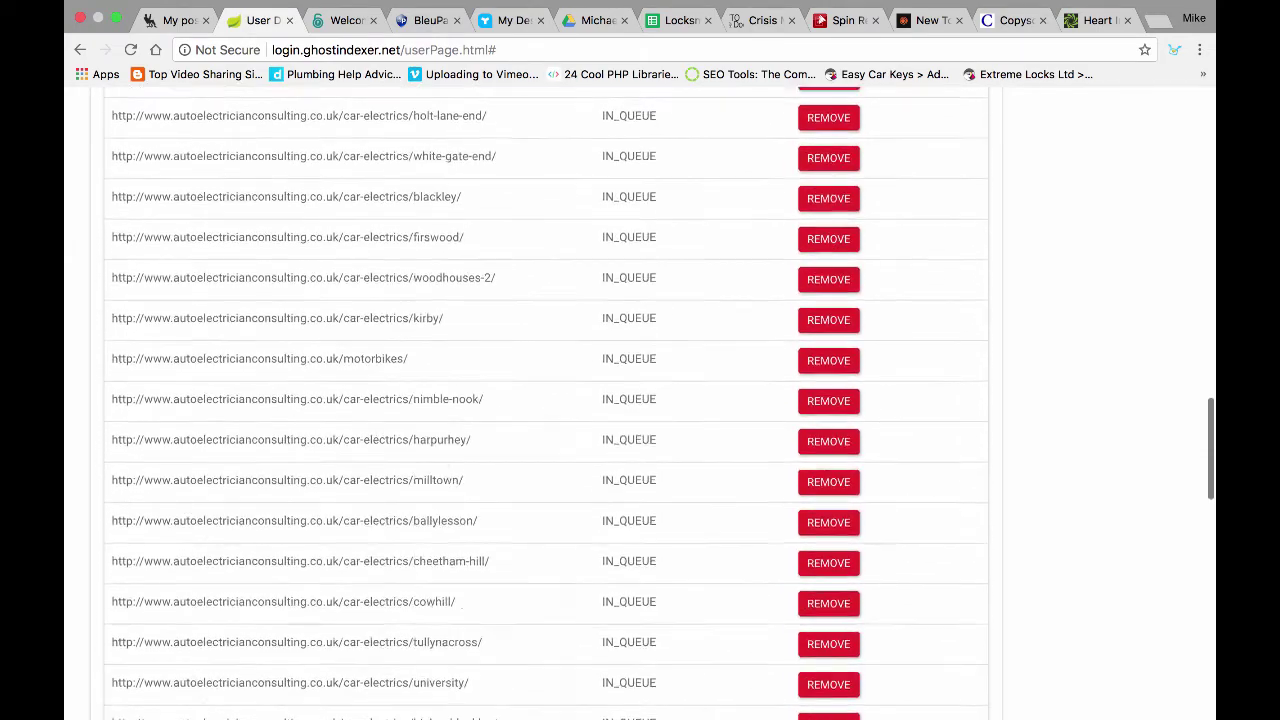
scroll(546, 400, up, 20)
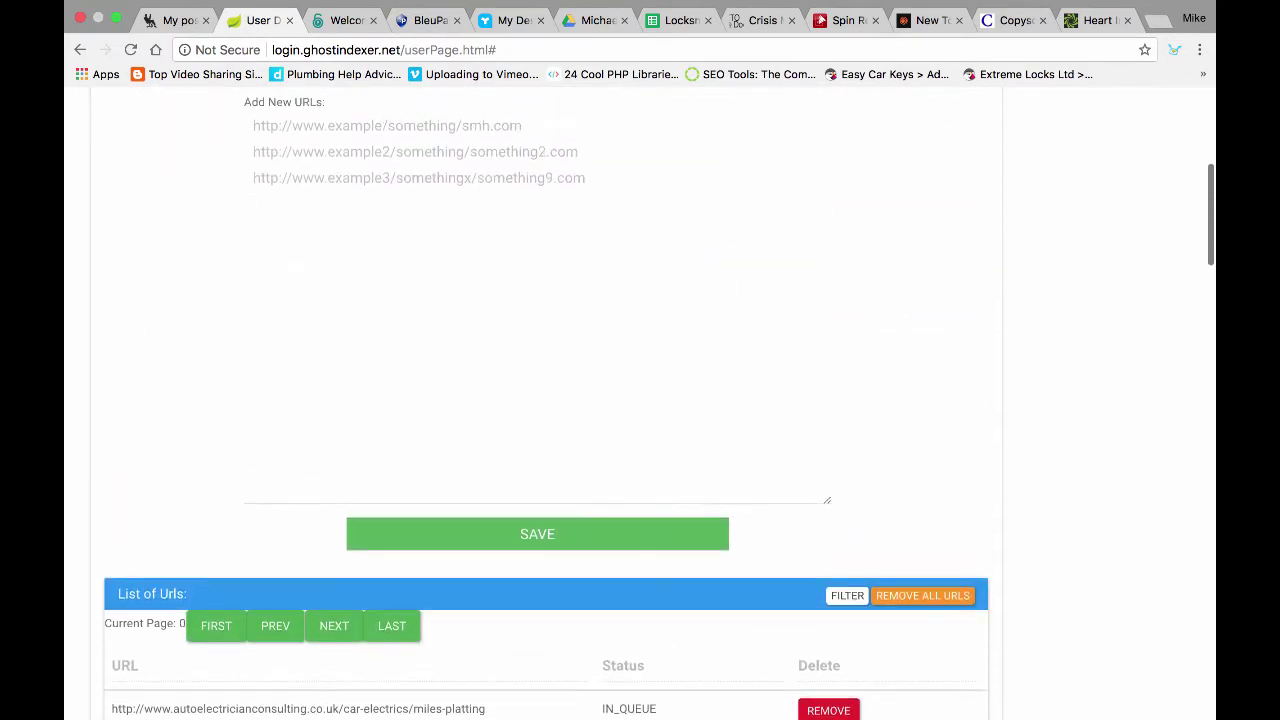
scroll(546, 400, up, 10)
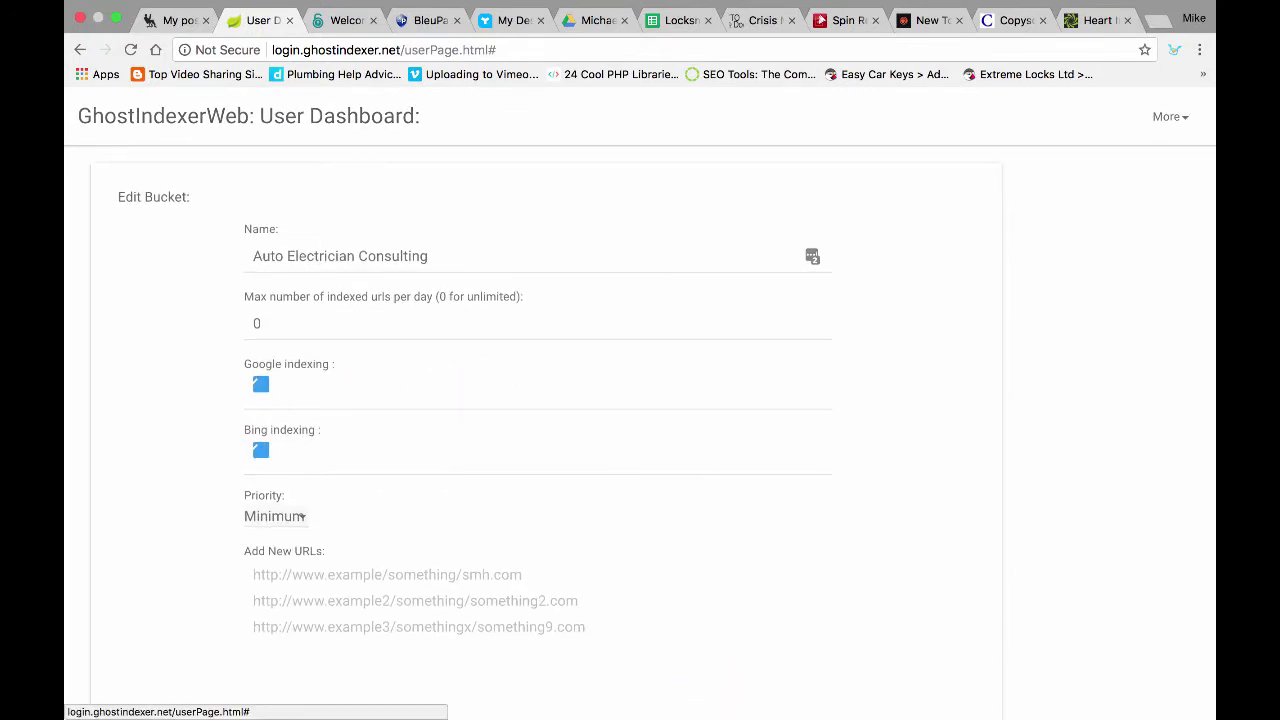
click(248, 116)
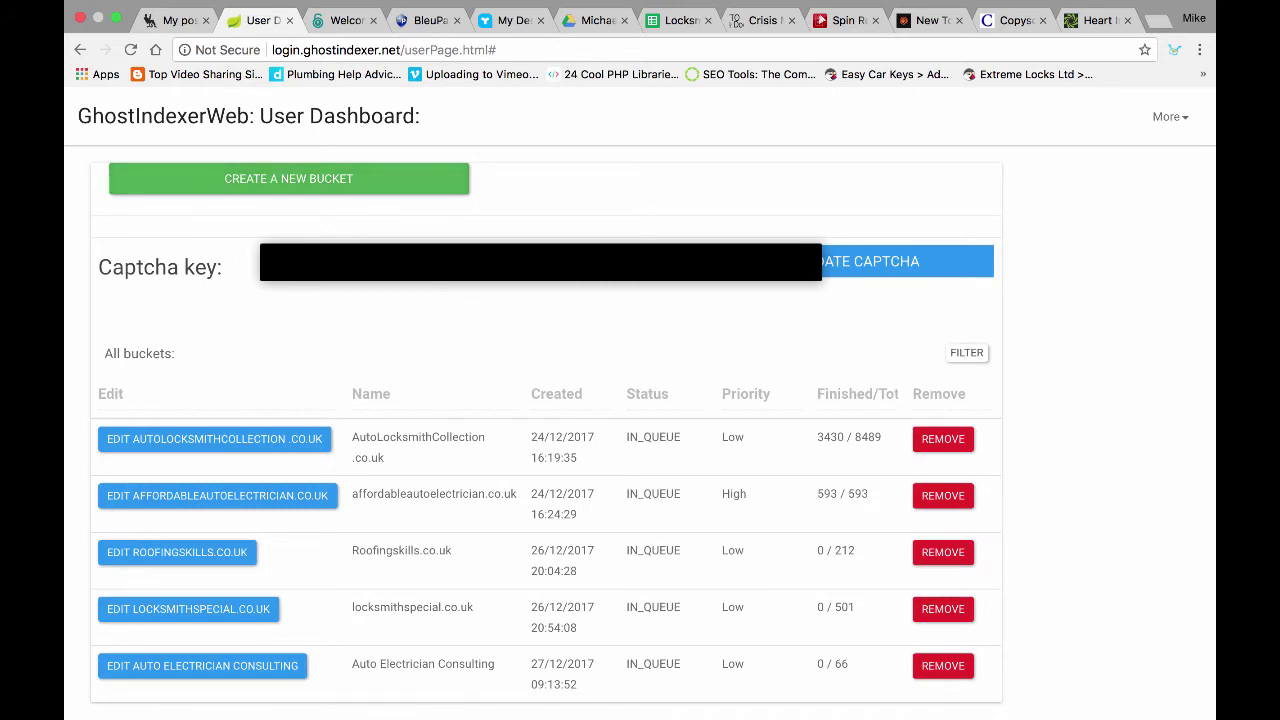
Step: Copy the affordableautoelectrician.co.uk bucket name and search Google for site:affordableautoelectrician.co.uk in a new browser tab
drag(352, 494, 513, 494)
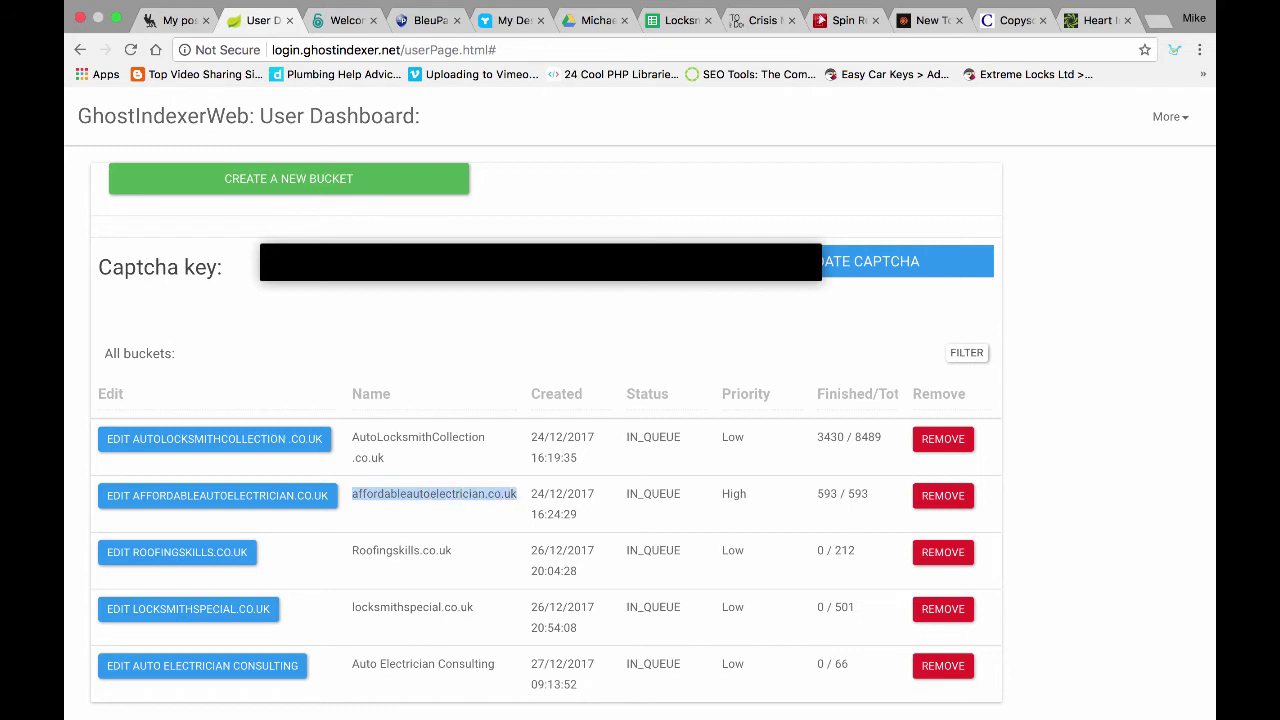
key(super+t)
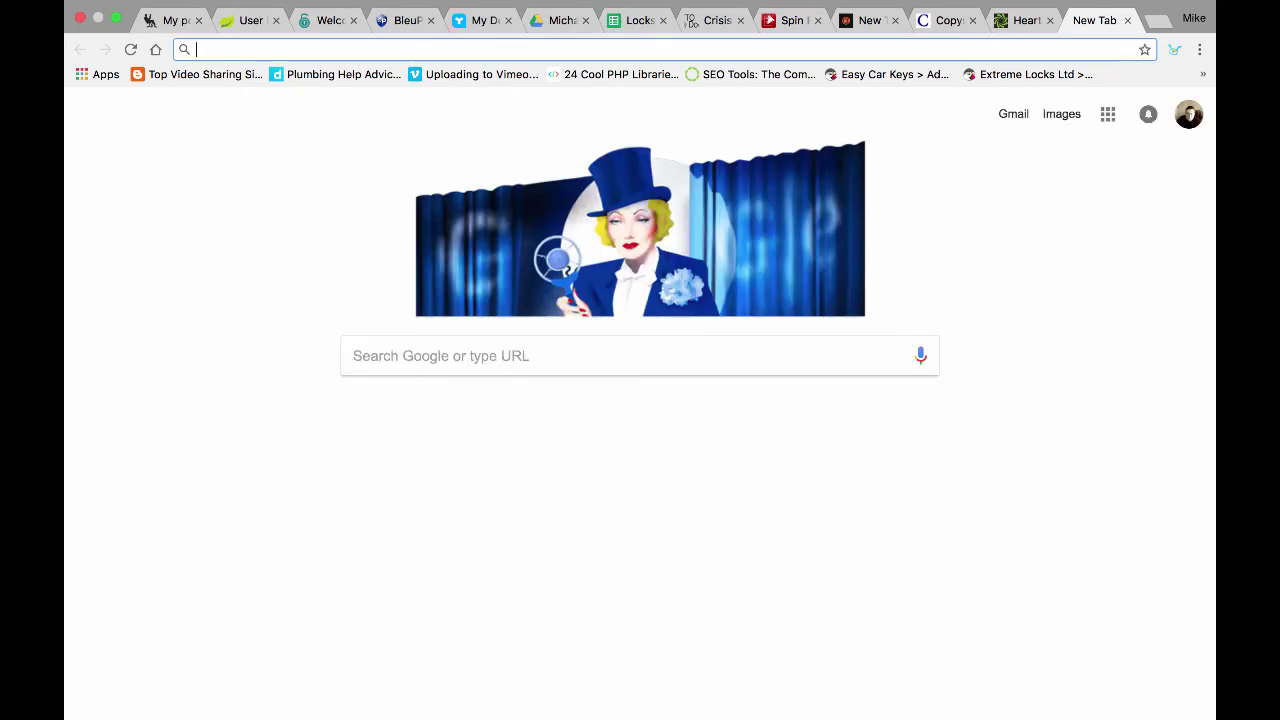
key(super+2)
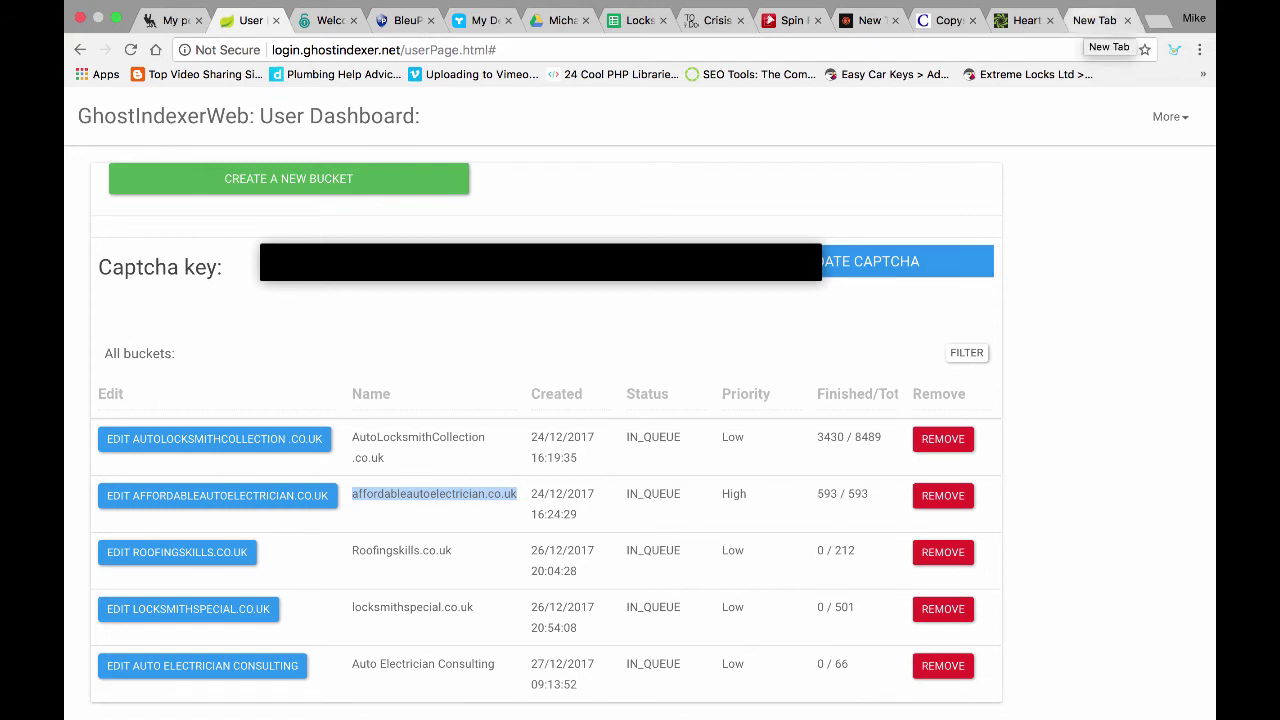
click(1100, 20)
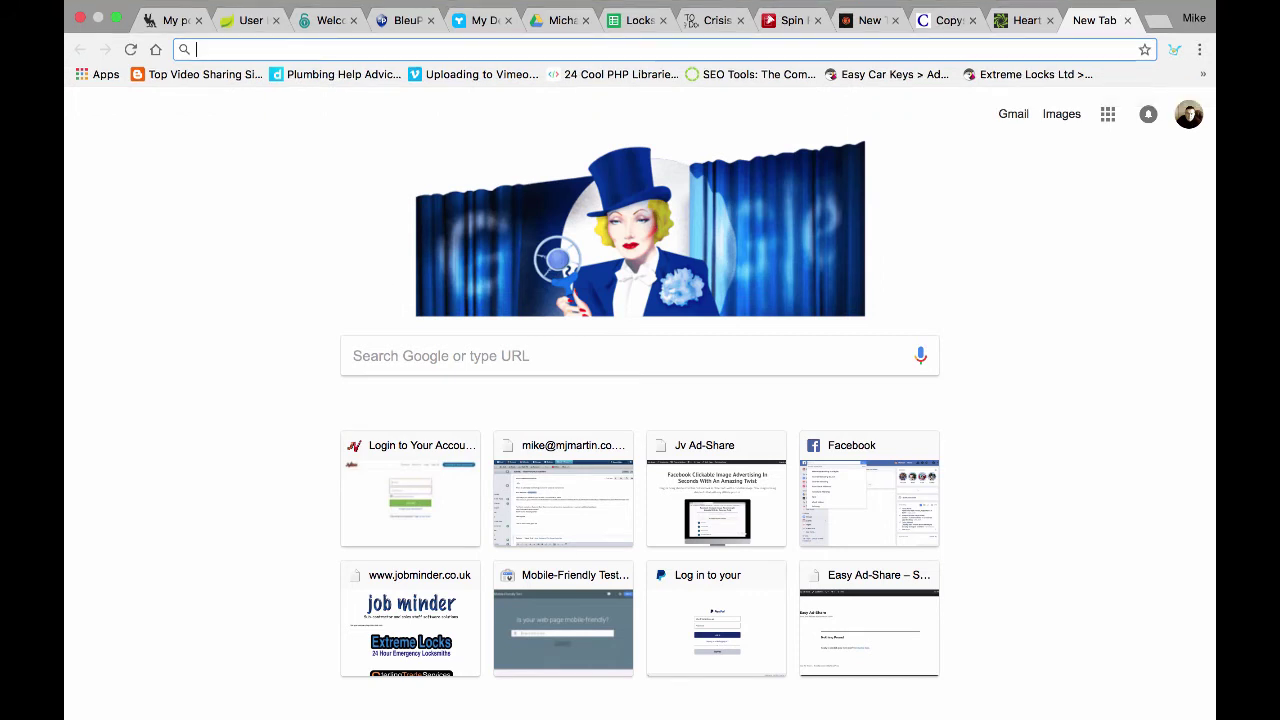
text(affordableautoelectrician.co.uk)
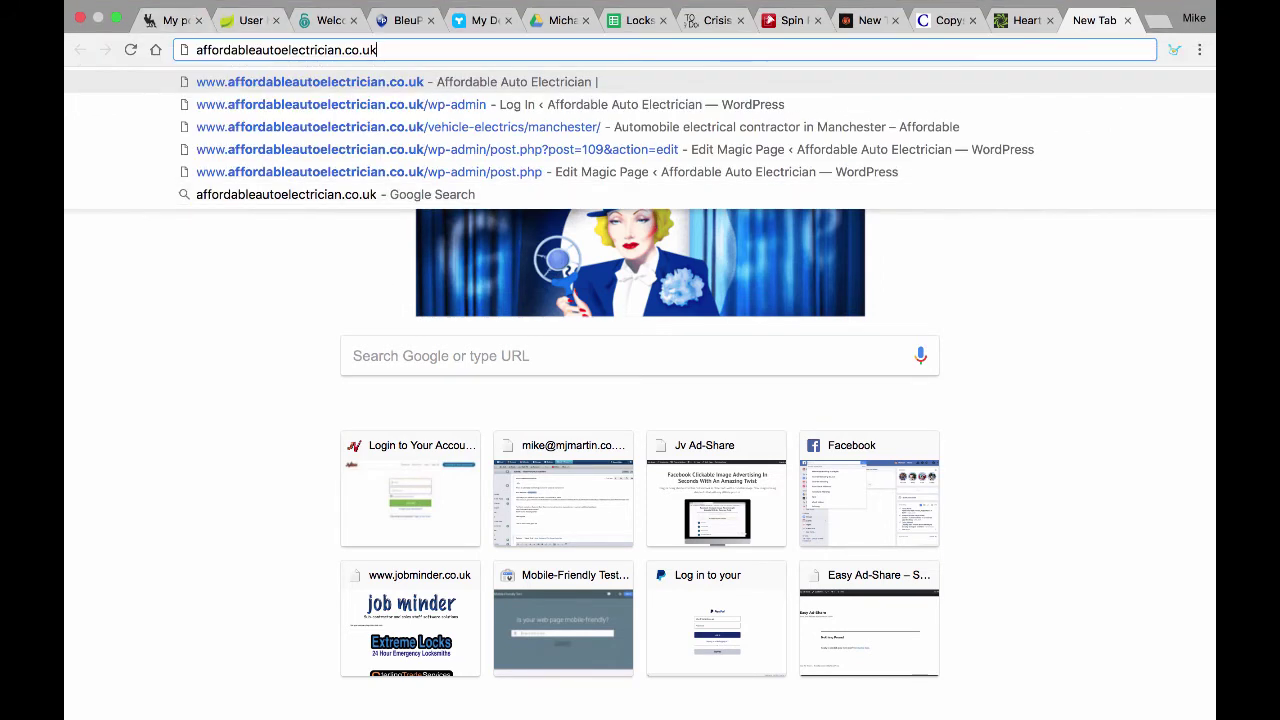
click(196, 50)
text(site)
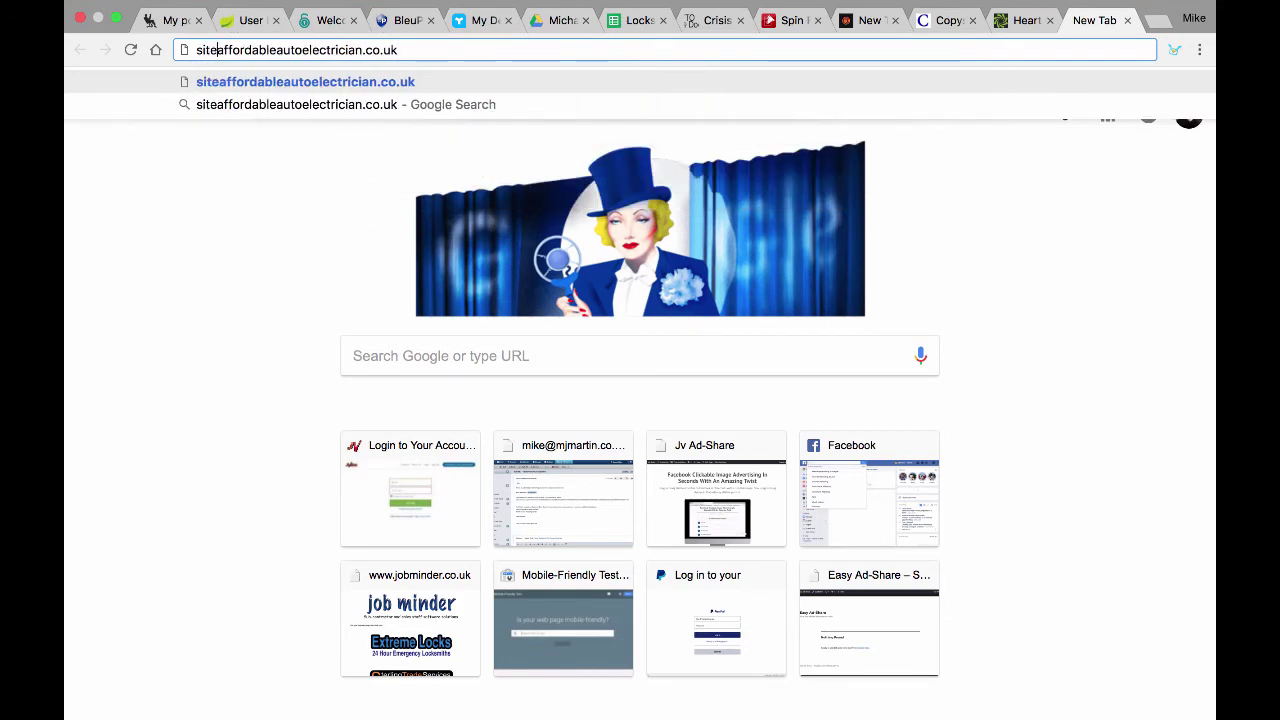
text(:)
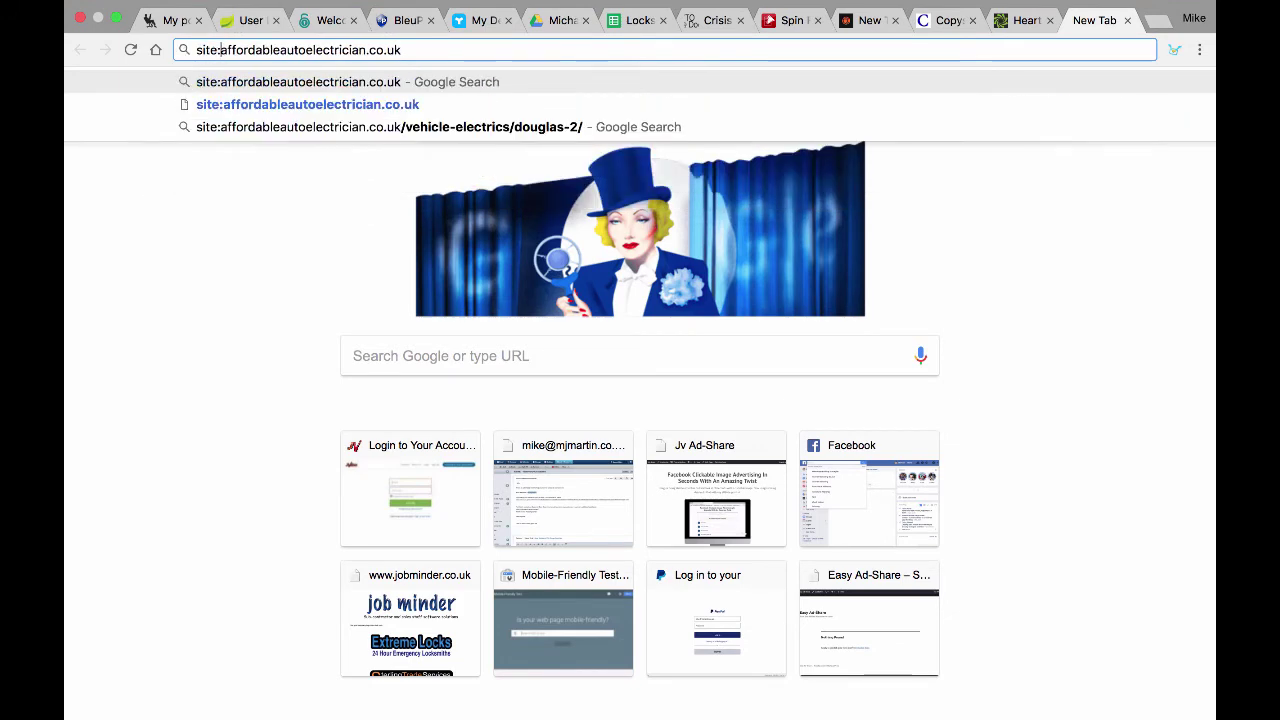
key(Return)
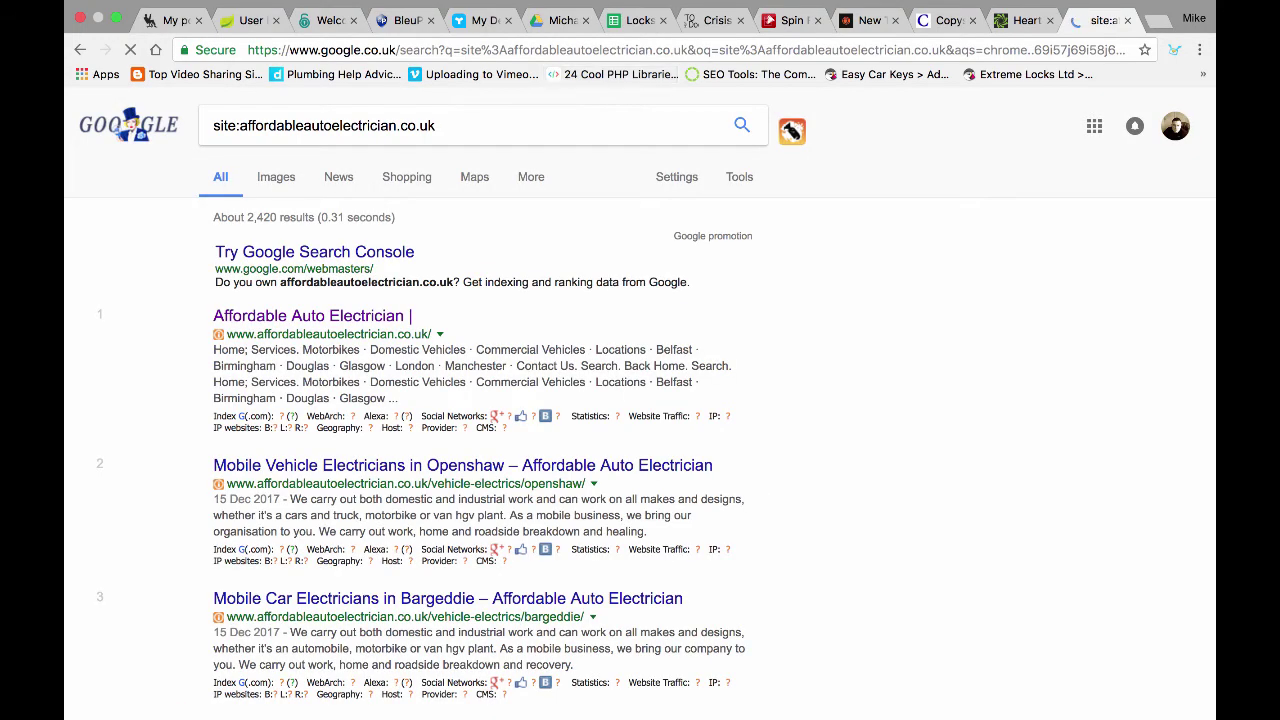
Step: Compare the Google site search results with the affordableautoelectrician.co.uk bucket on the GhostIndexer dashboard, highlighting the site: operator in the query
scroll(640, 400, down, 3)
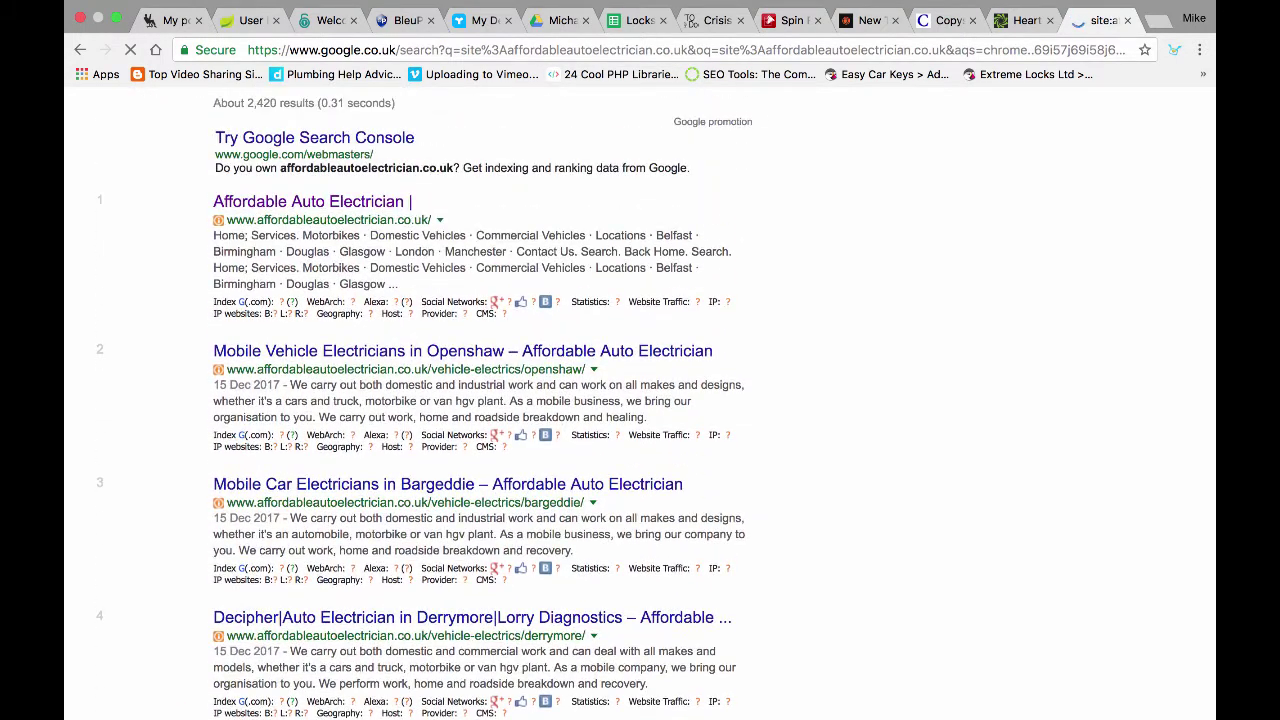
key(super+2)
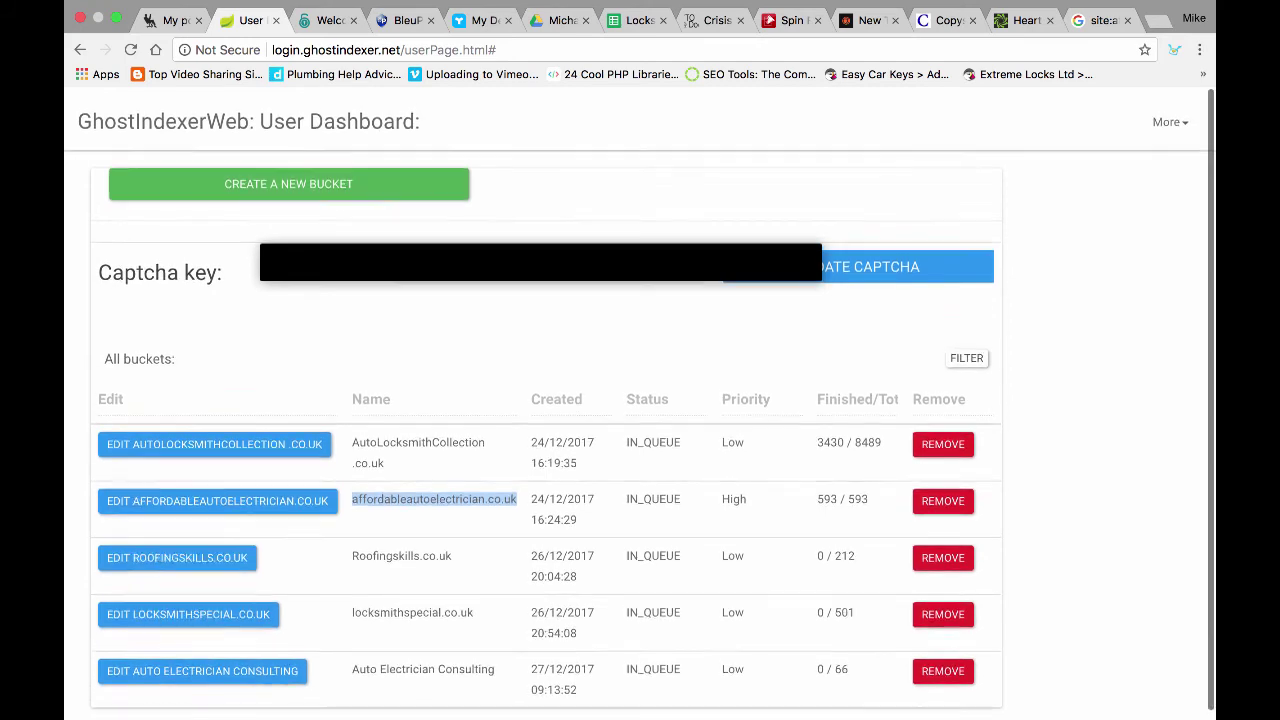
key(super+9)
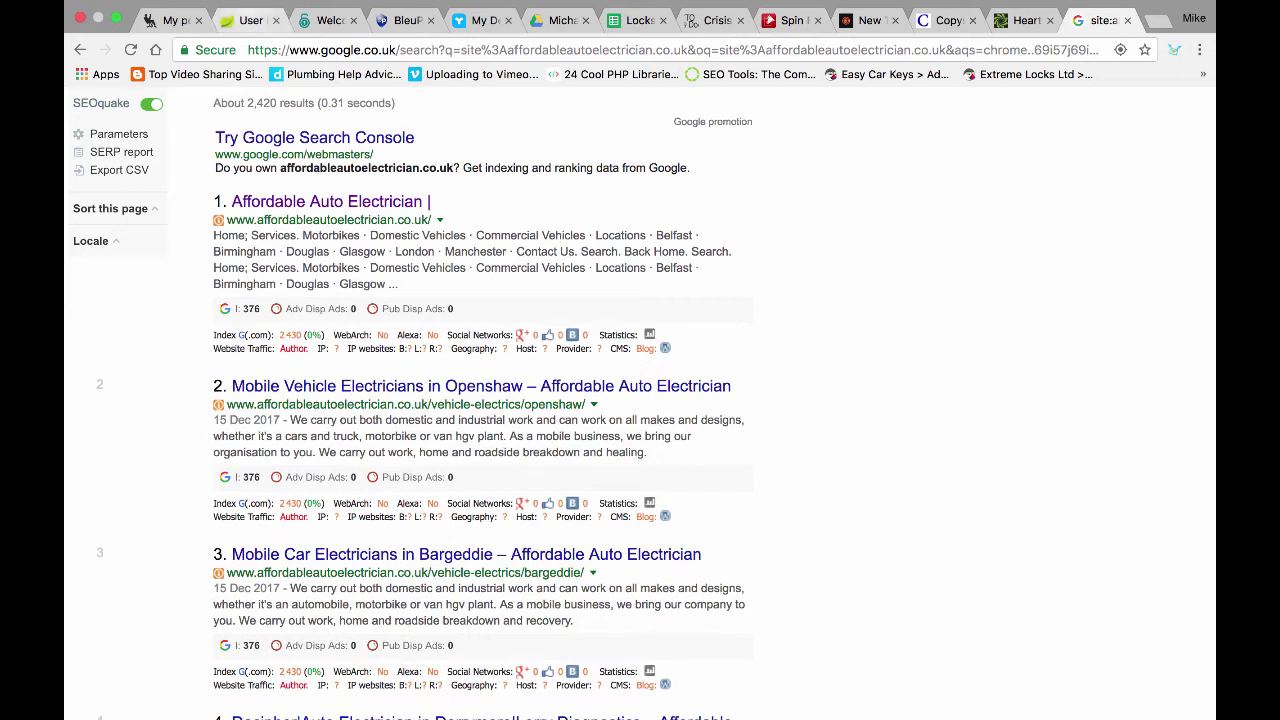
scroll(332, 204, up, 2)
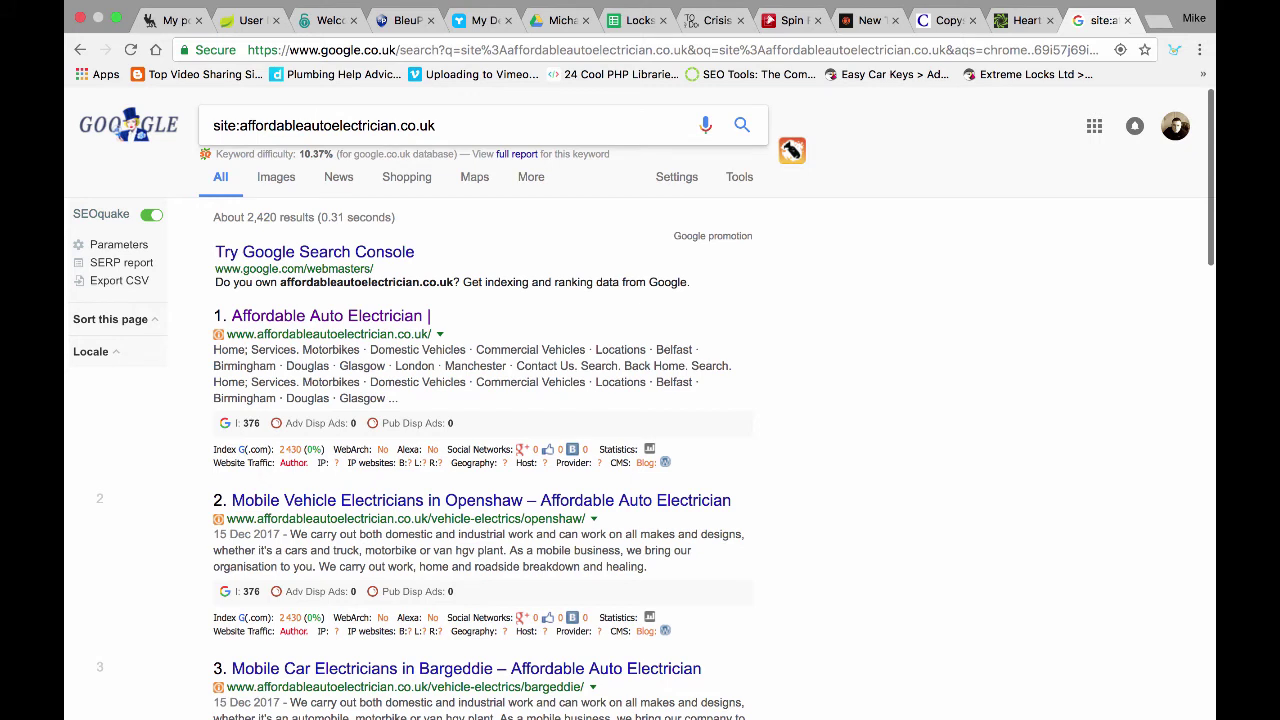
drag(212, 125, 240, 125)
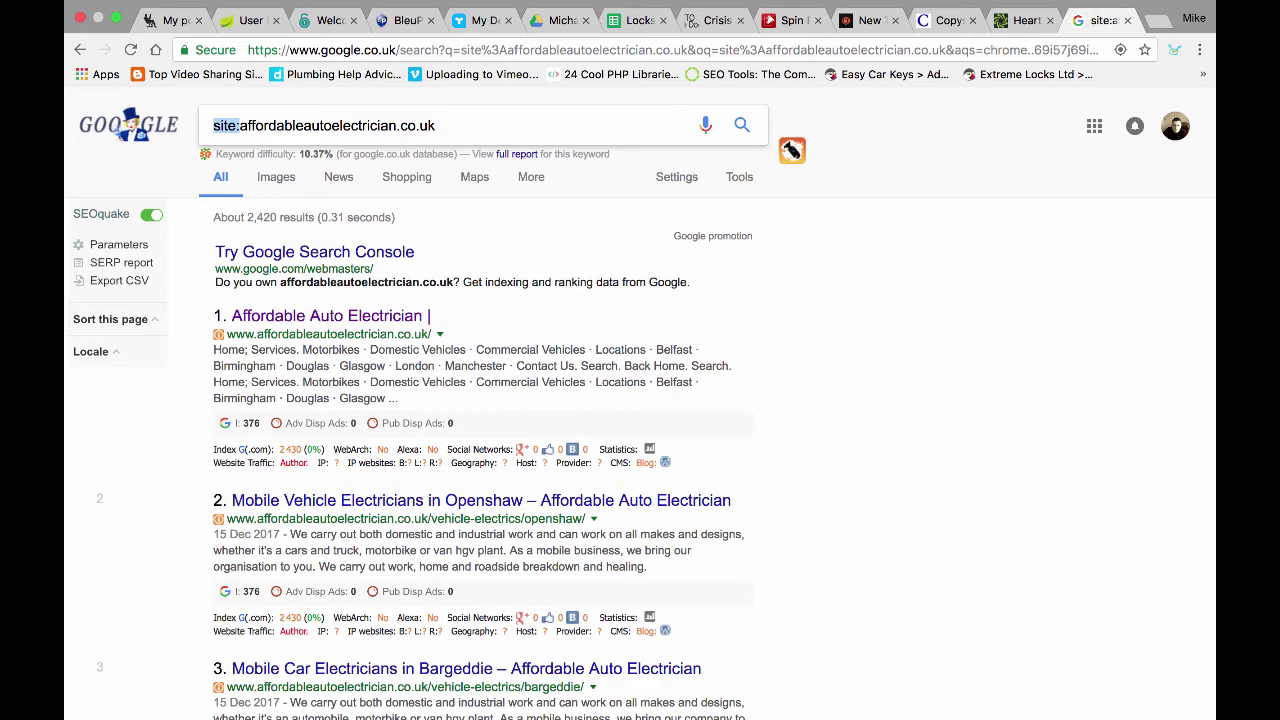
Step: Open the Miles Platting Magic Page for editing, clear the paused crawl in Screaming Frog, and return to the browser
click(716, 20)
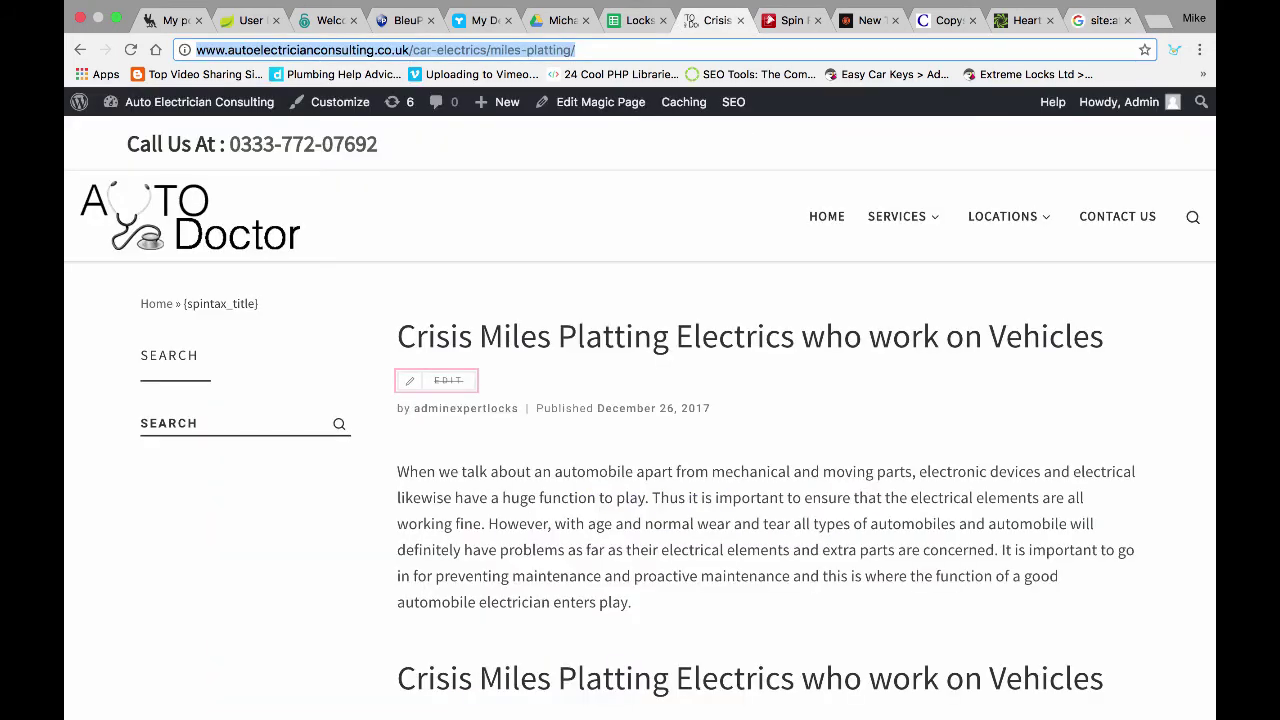
click(600, 101)
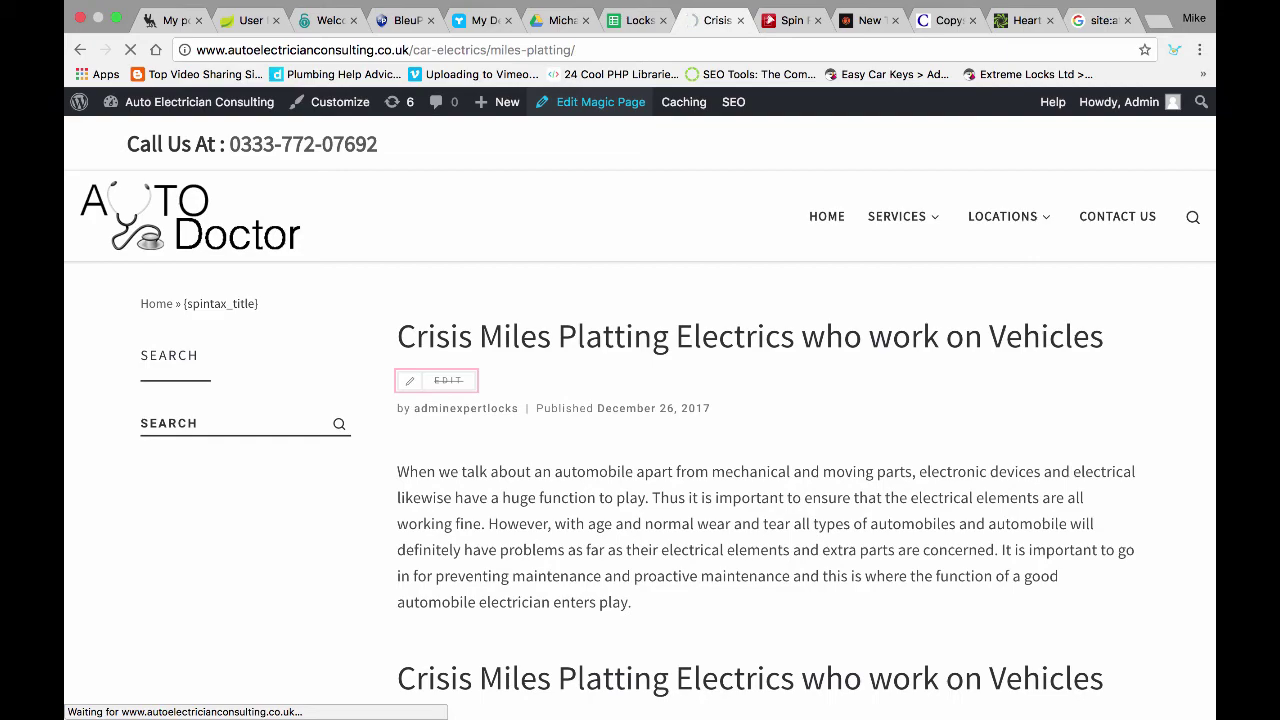
key(super+Tab)
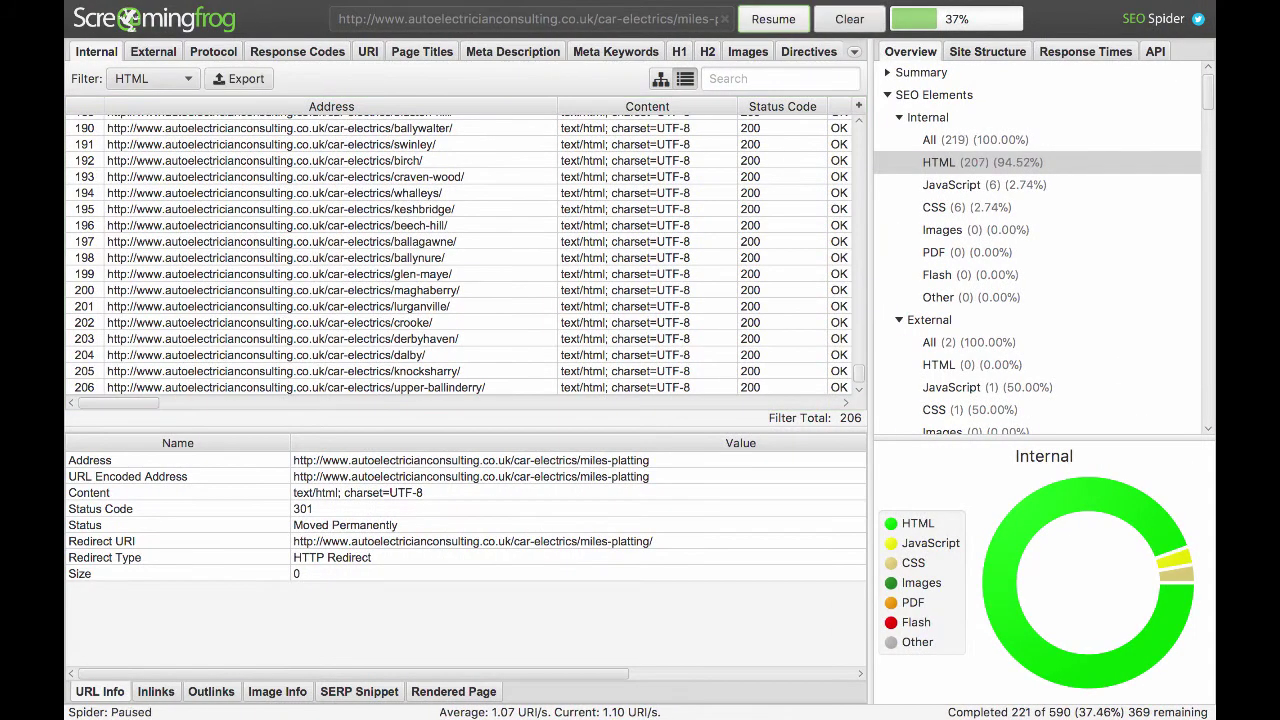
click(849, 18)
key(super+Tab)
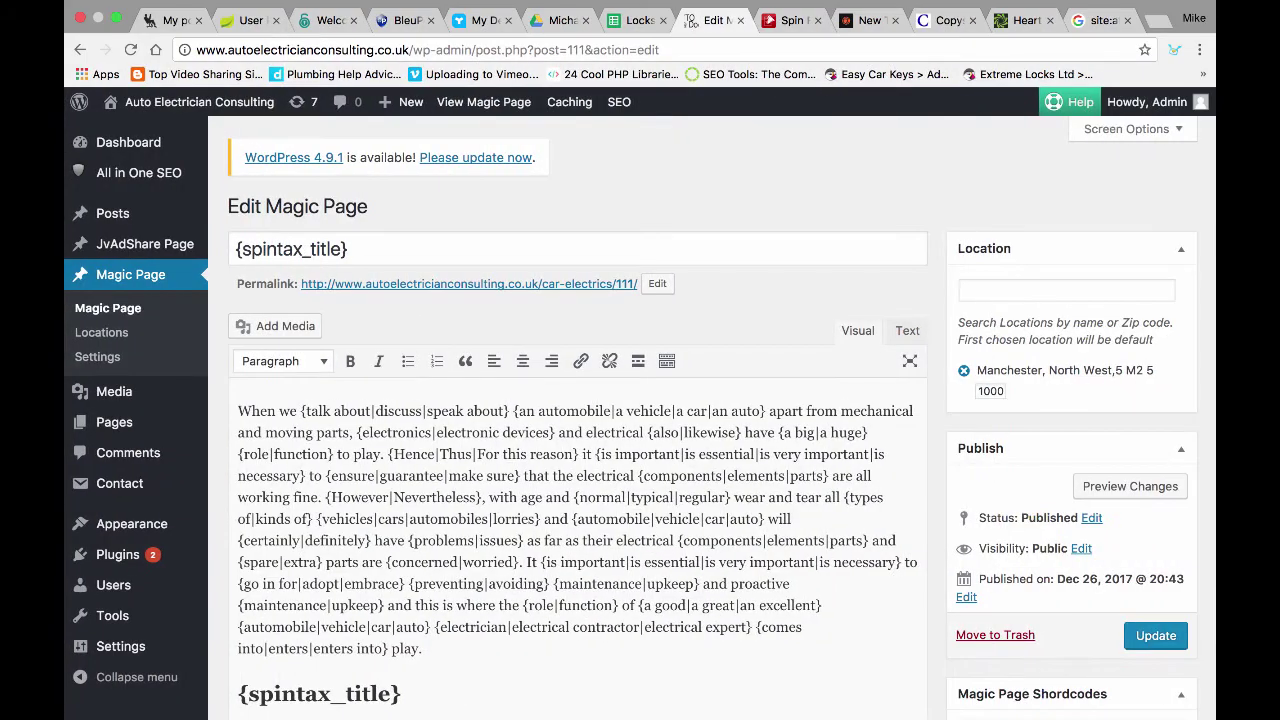
Step: Look over the Magic Page's spintax content, shortcodes, custom fields and SEO settings
scroll(578, 450, down, 10)
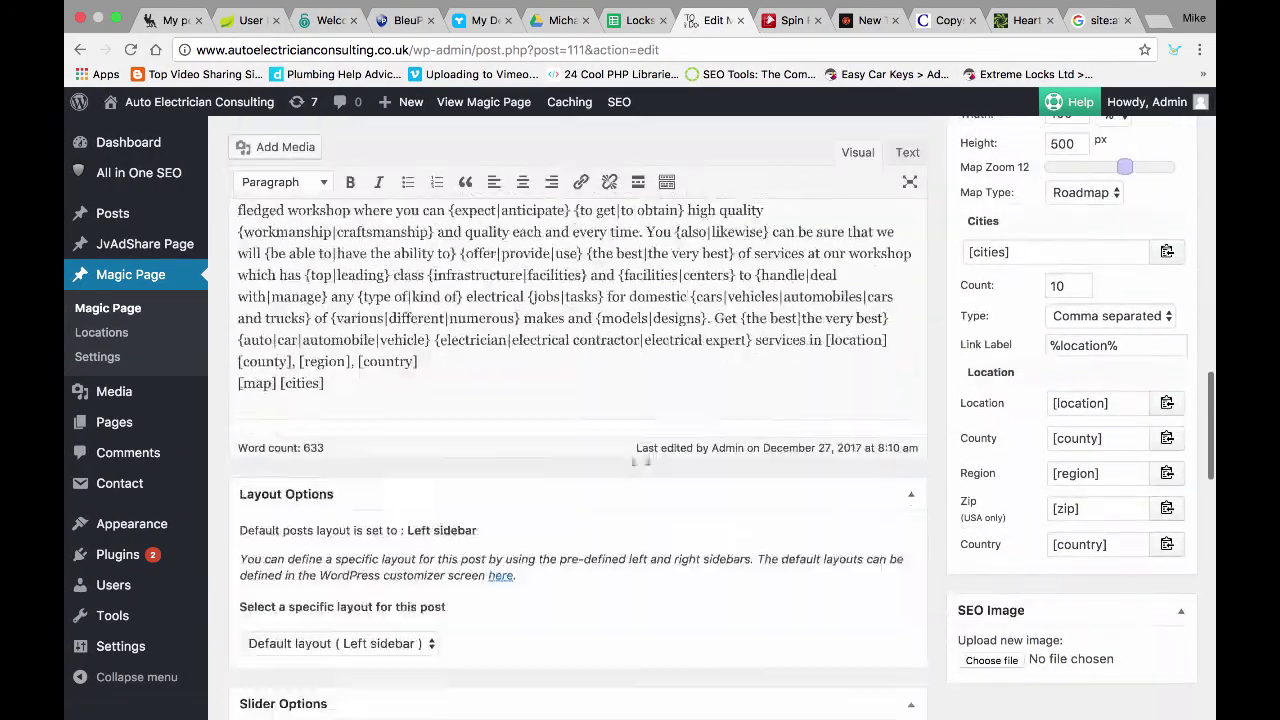
scroll(578, 420, down, 12)
scroll(578, 420, up, 4)
scroll(578, 420, down, 1)
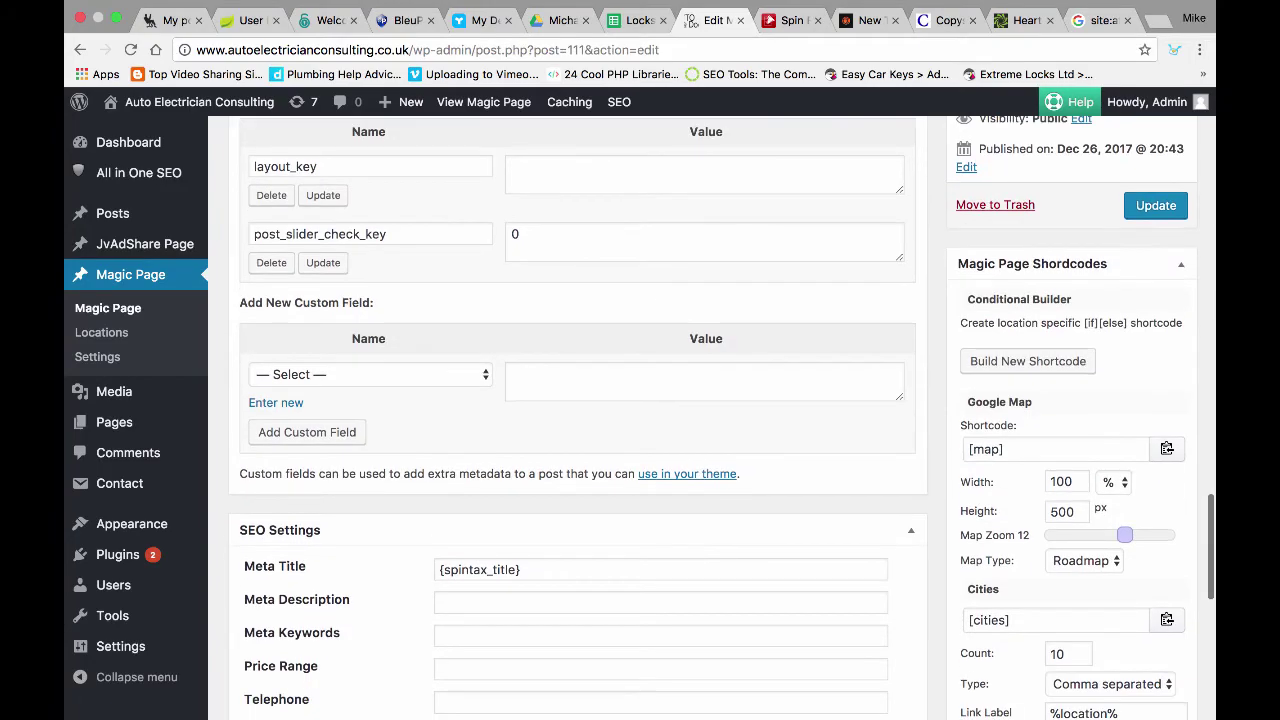
scroll(578, 420, up, 15)
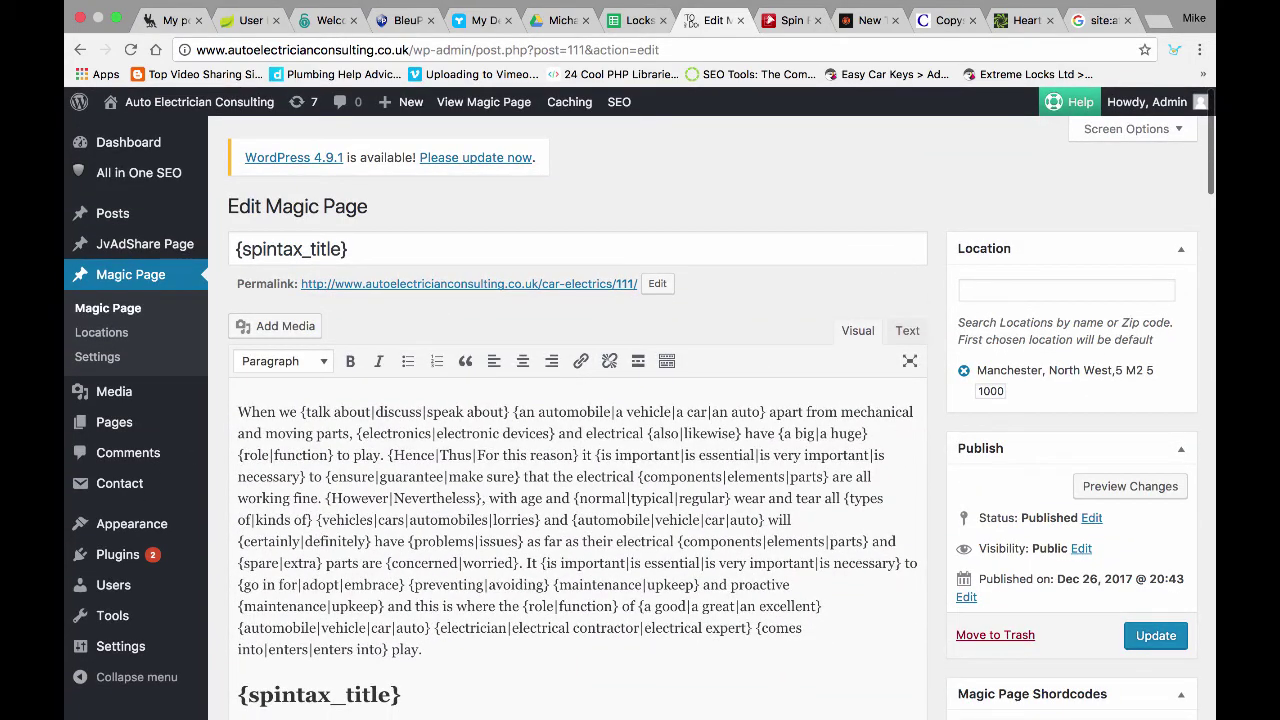
Step: Highlight the {an automobile|a vehicle|a car|an auto} spintax in the page content and check the Meta Title in the SEO settings
drag(510, 411, 768, 411)
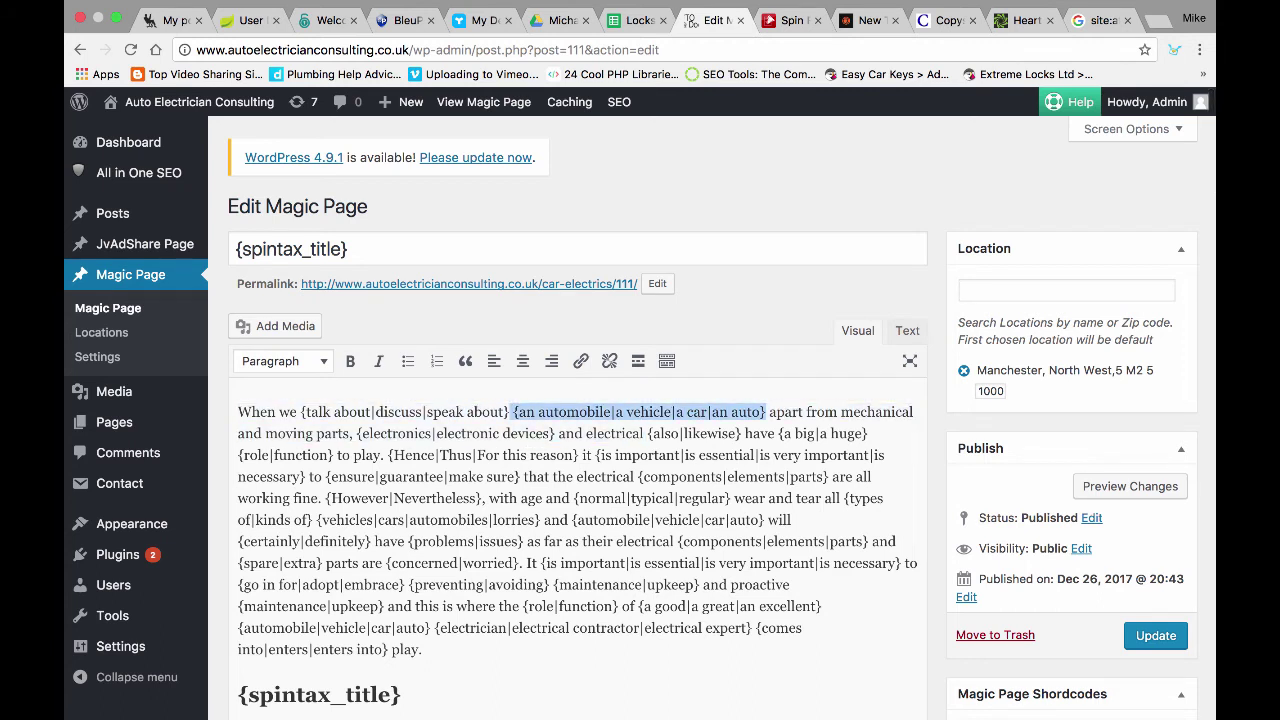
scroll(578, 420, down, 20)
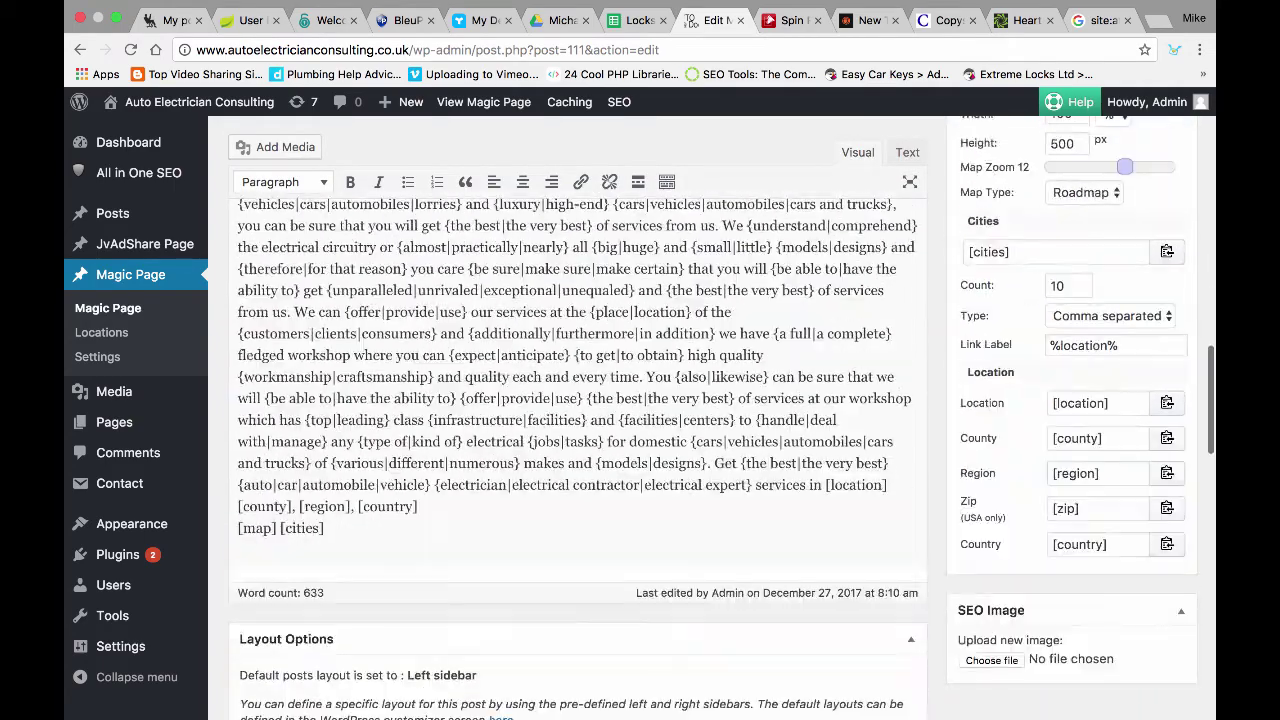
scroll(578, 420, down, 13)
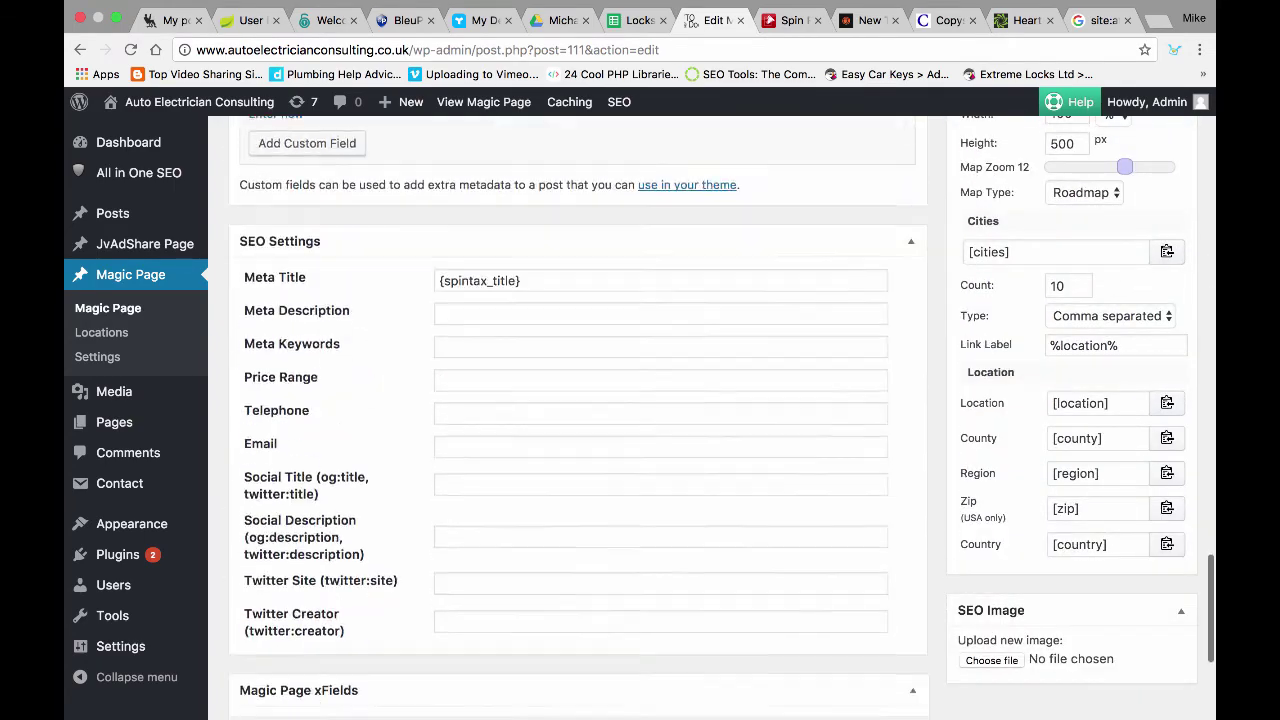
click(524, 233)
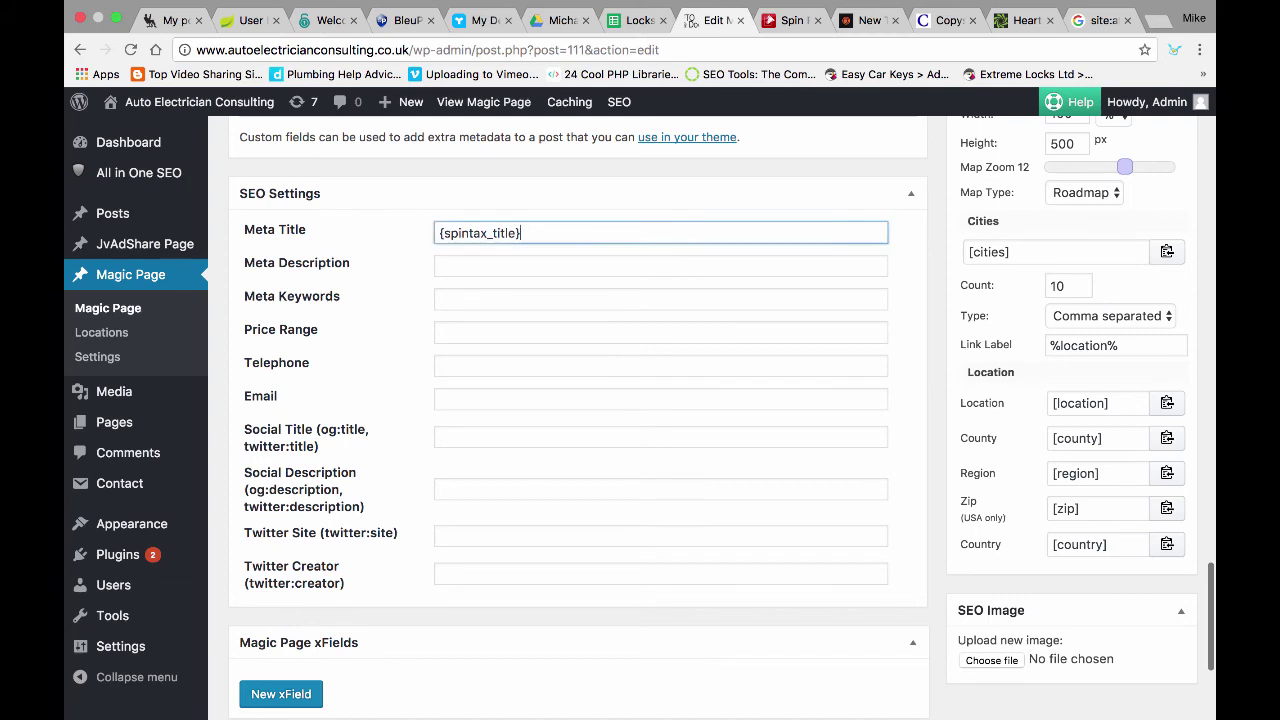
Step: Open the title spintax shortcode for editing, review its title options, and save it
scroll(578, 420, down, 5)
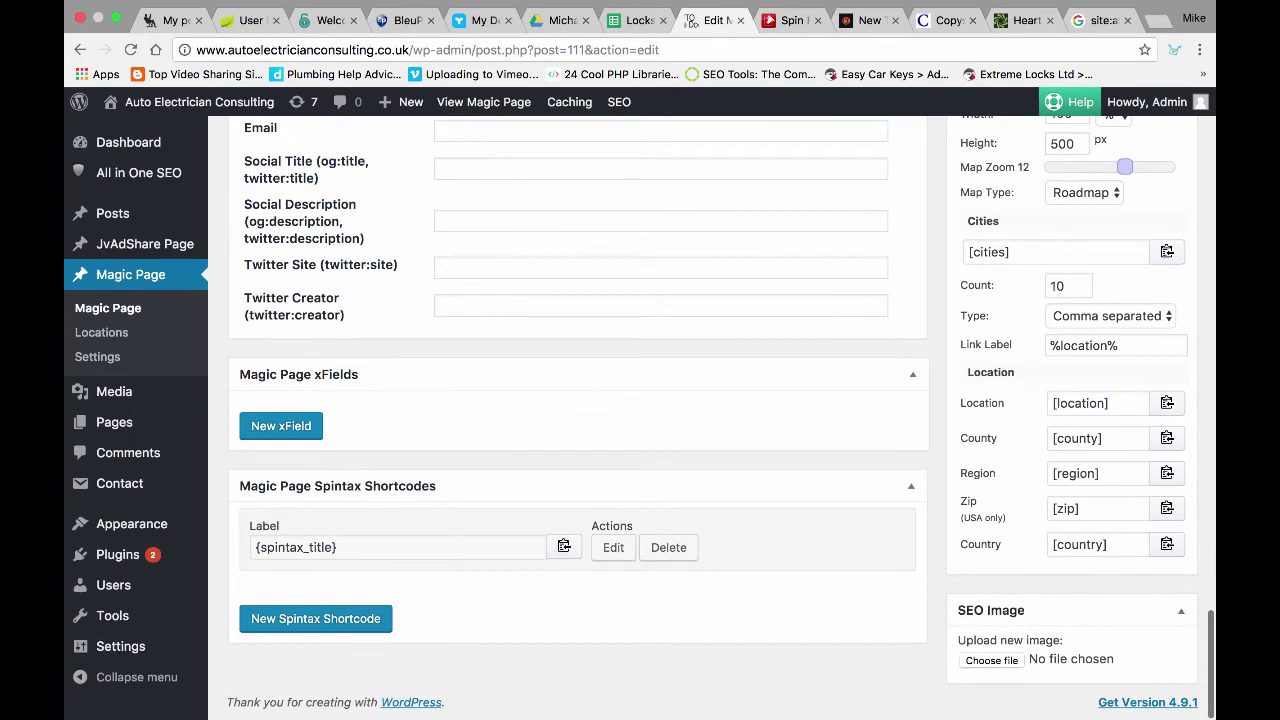
click(613, 547)
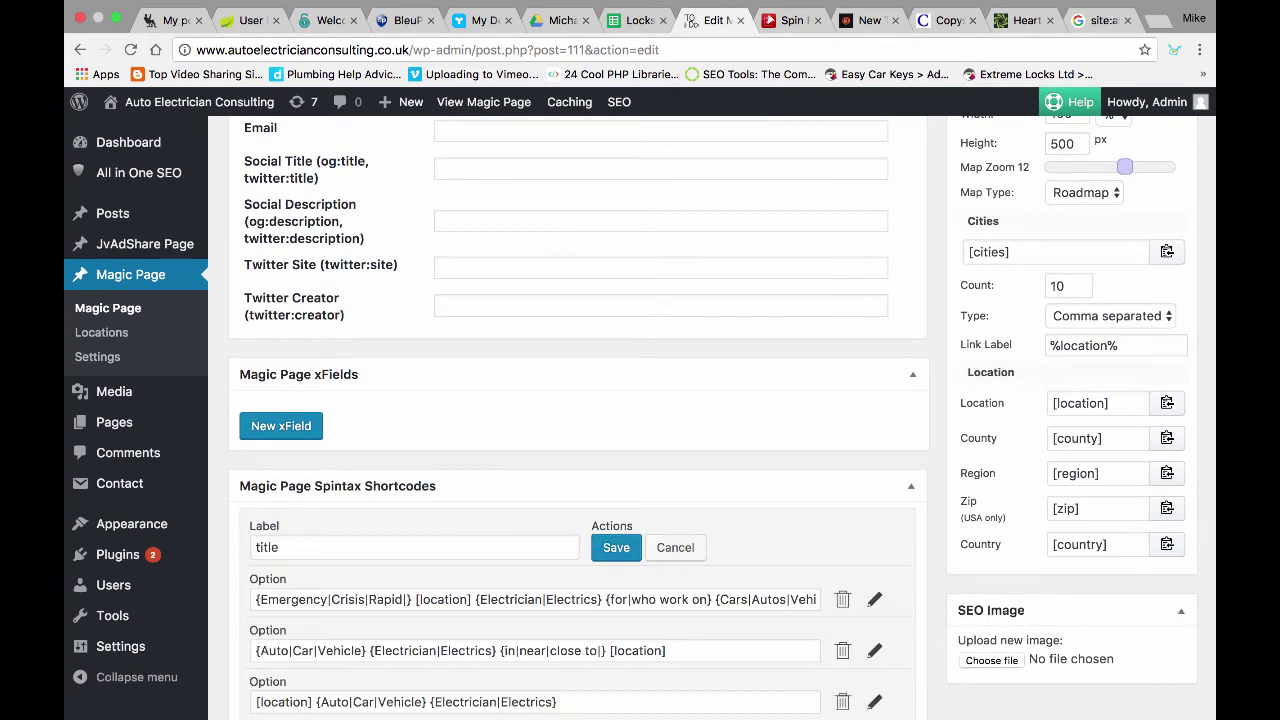
scroll(578, 420, down, 3)
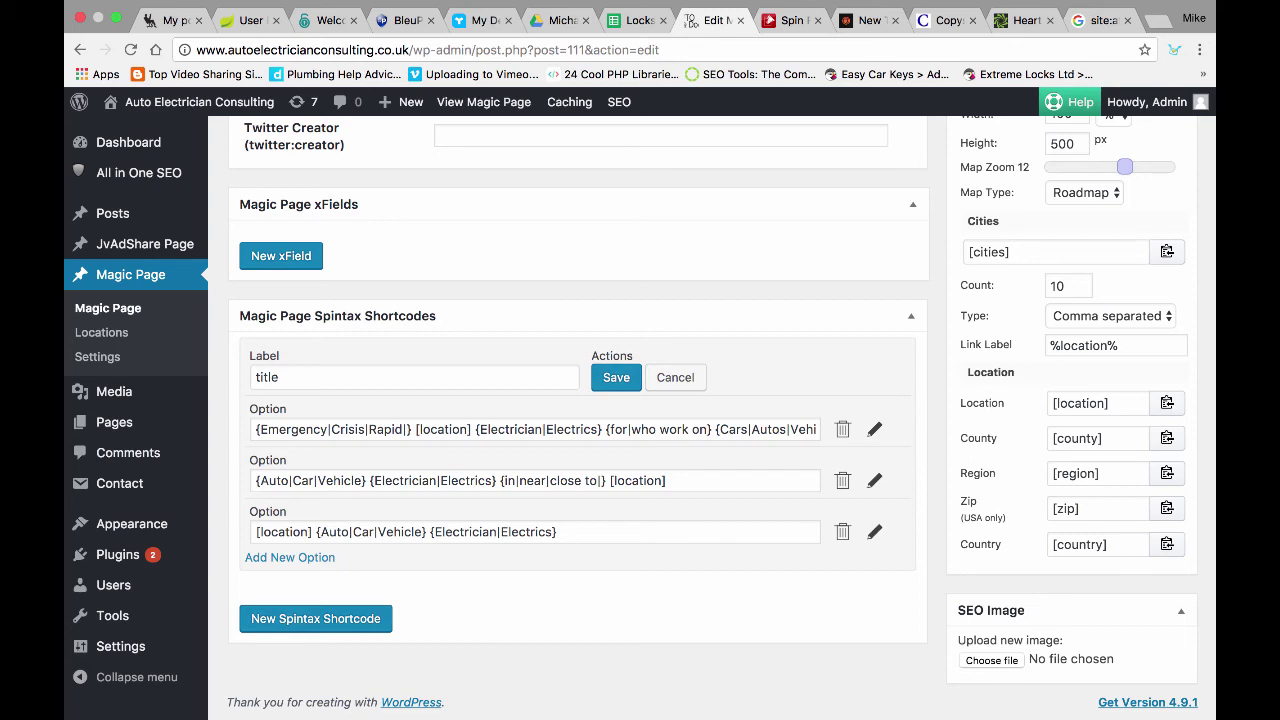
click(611, 376)
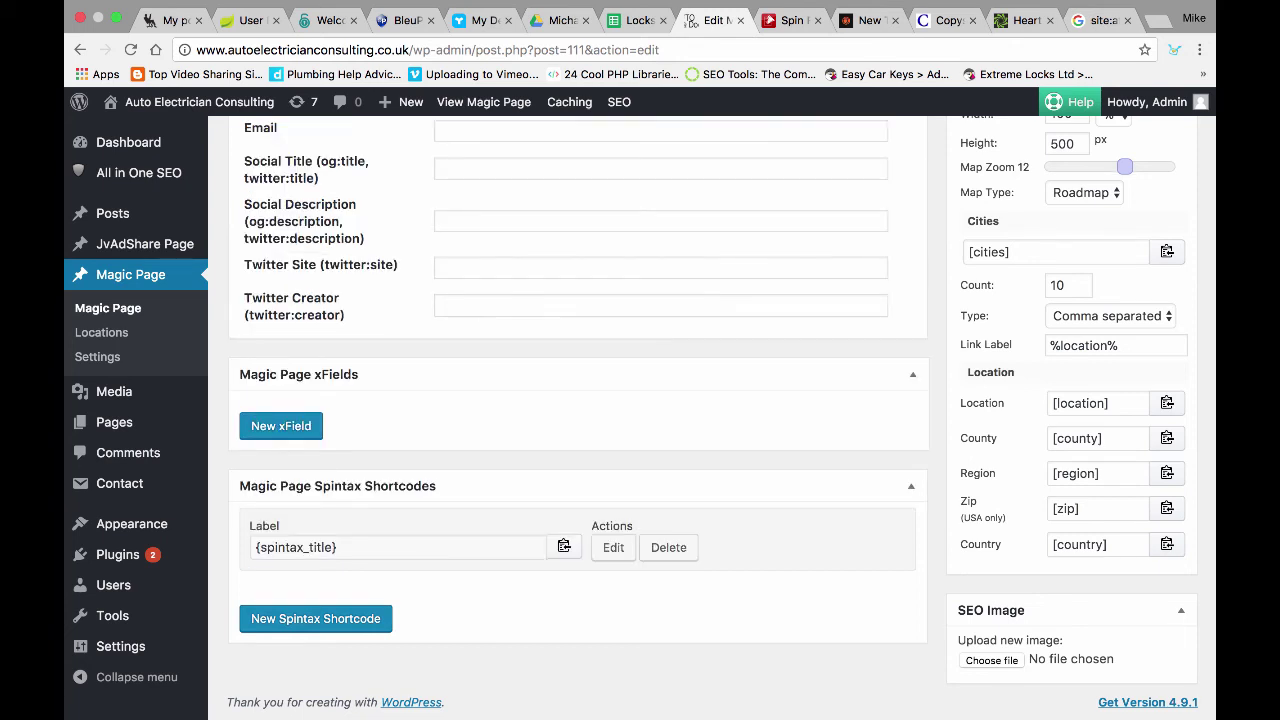
Step: Examine the Magic Page's custom fields, SEO settings and spintax shortcode section for where the title shortcode is used
scroll(570, 420, up, 10)
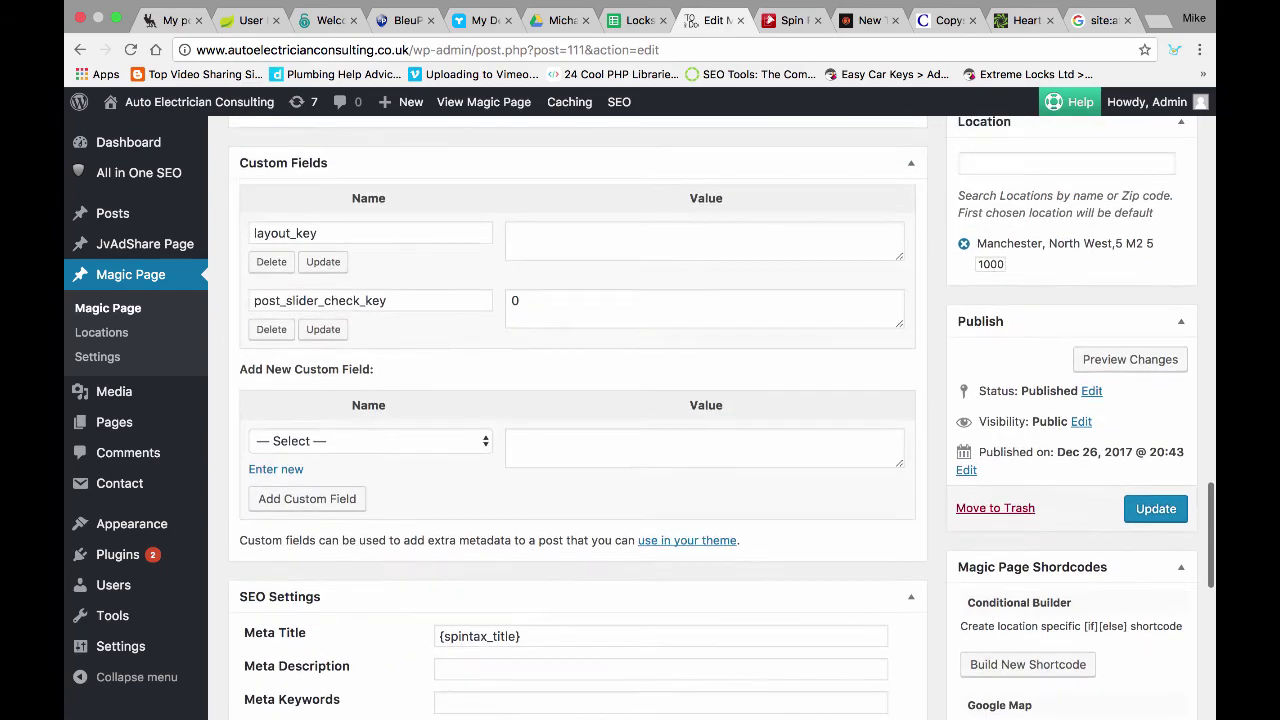
scroll(570, 420, down, 3)
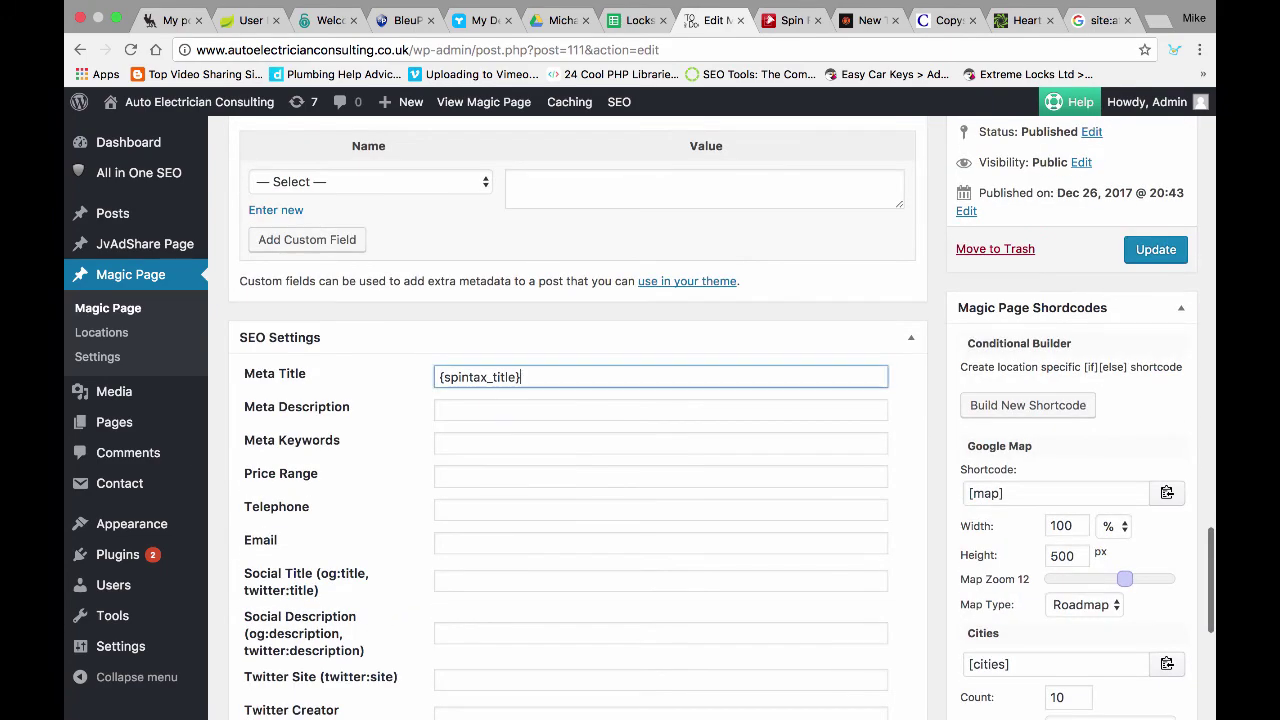
scroll(570, 420, down, 7)
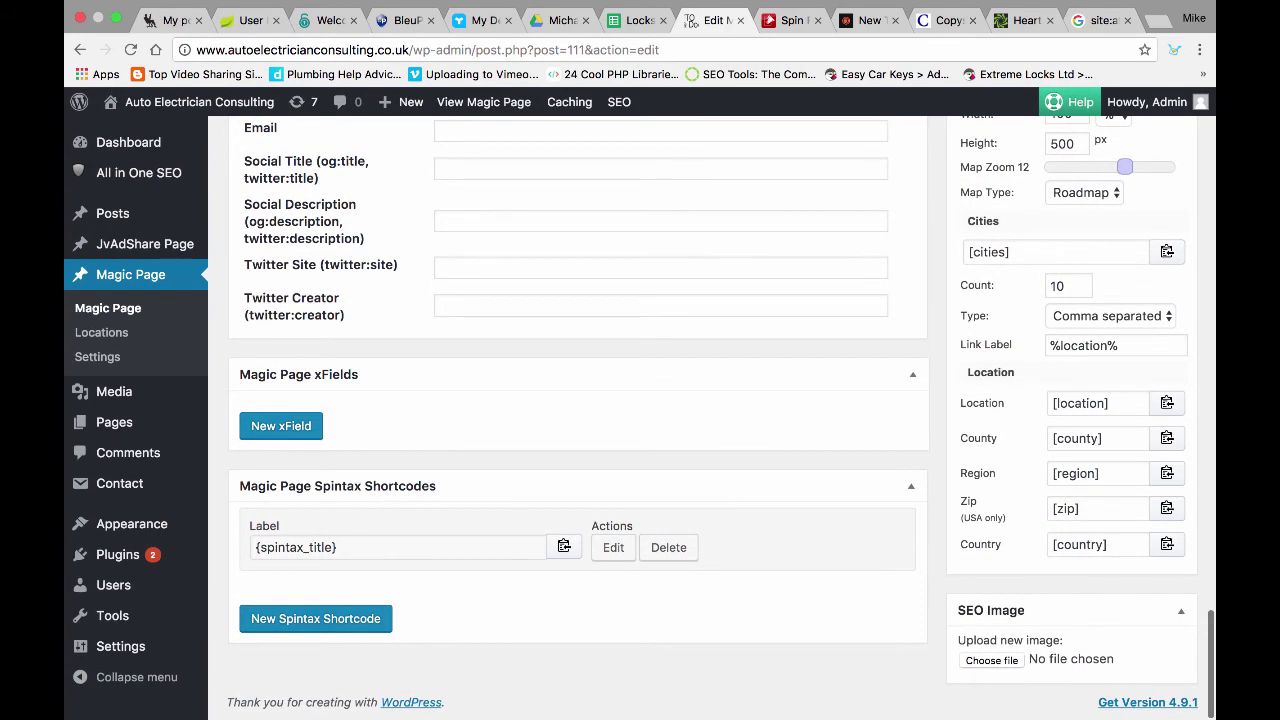
scroll(570, 420, up, 5)
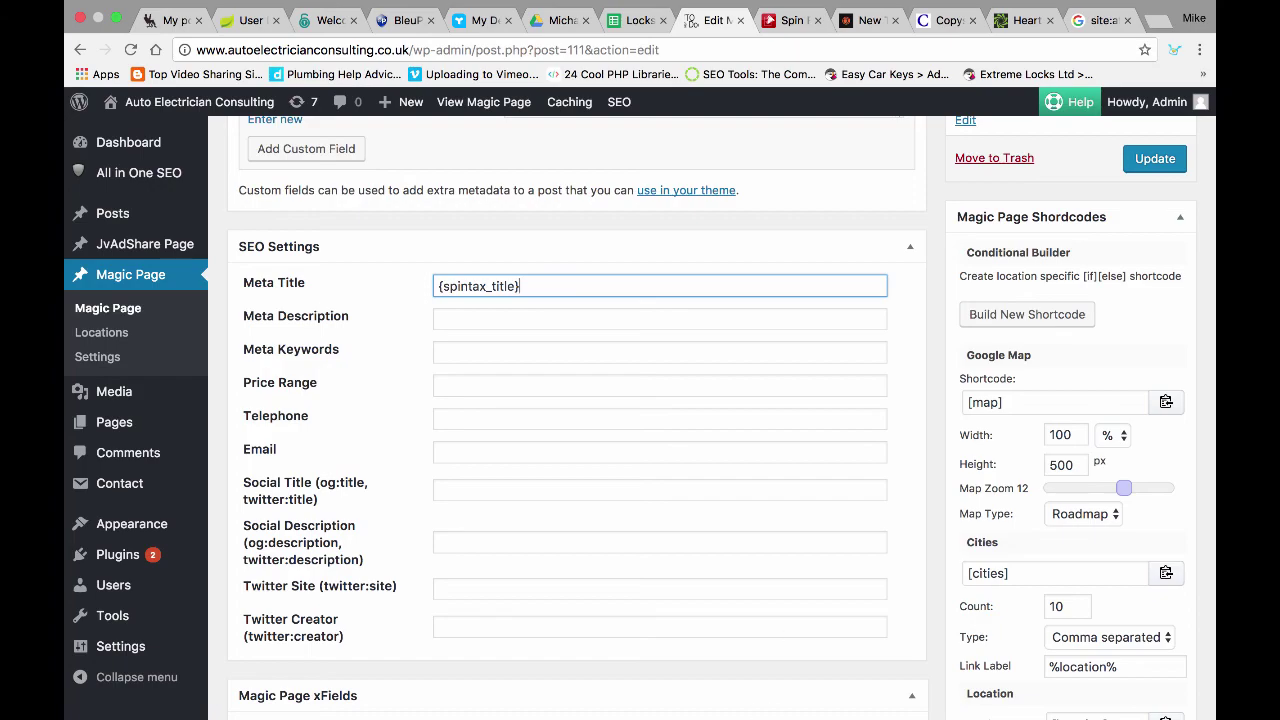
scroll(771, 368, up, 11)
scroll(771, 368, down, 15)
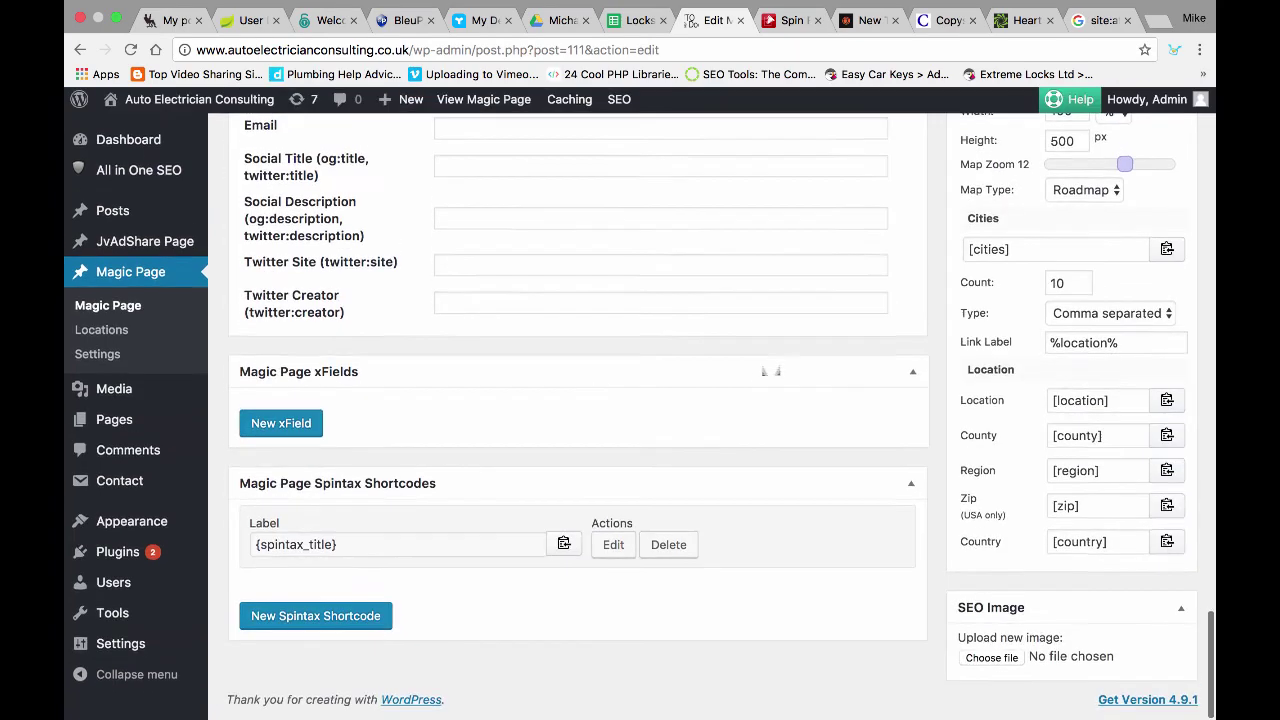
scroll(771, 371, up, 10)
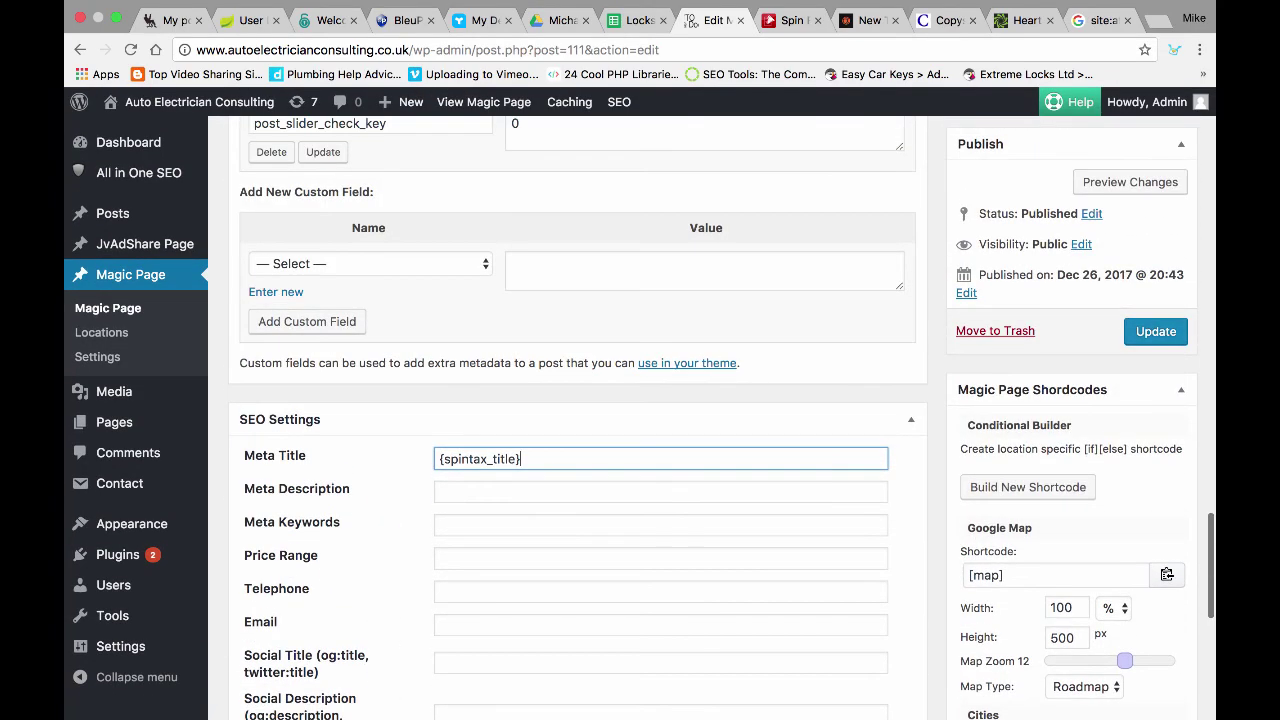